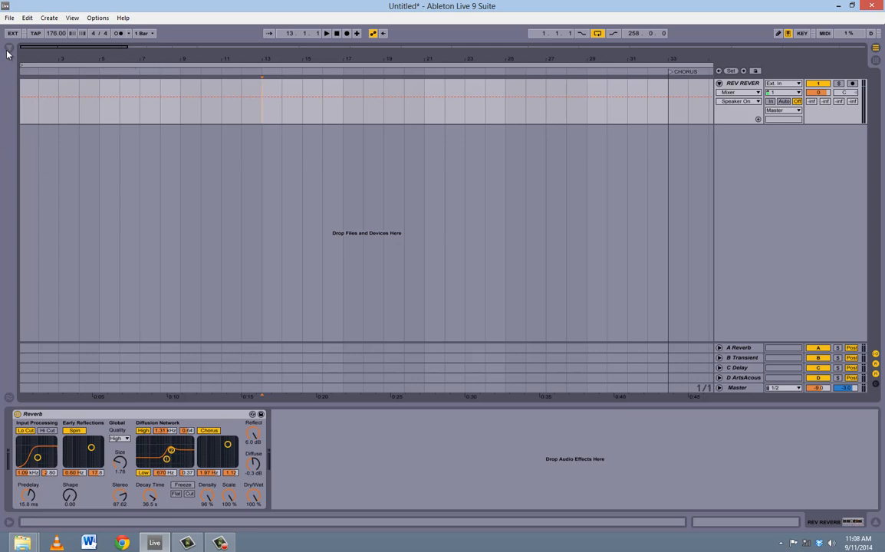
# Rename the existing audio track as VOX.
pyautogui.click(712, 92)
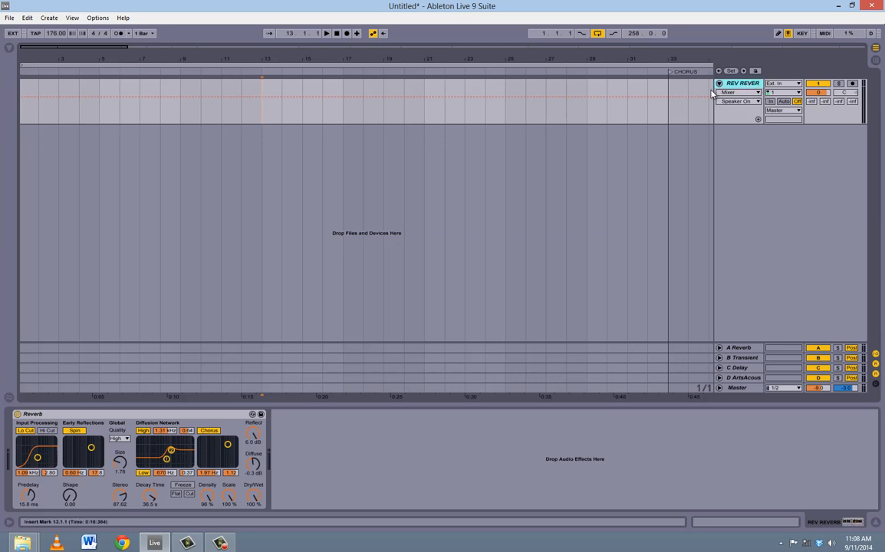
pyautogui.hotkey('ctrl', 'r')
pyautogui.write('VOX')
pyautogui.press('Return')
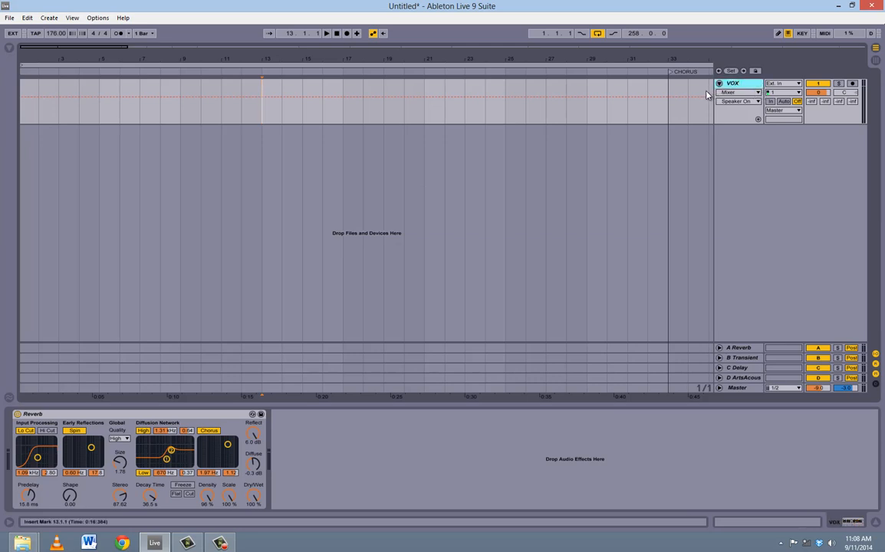
# Open the Black Octopus Sound - Cory Friesenhan Vocal Sessions pack from the Sample Packs folder and widen the browser.
pyautogui.click(10, 47)
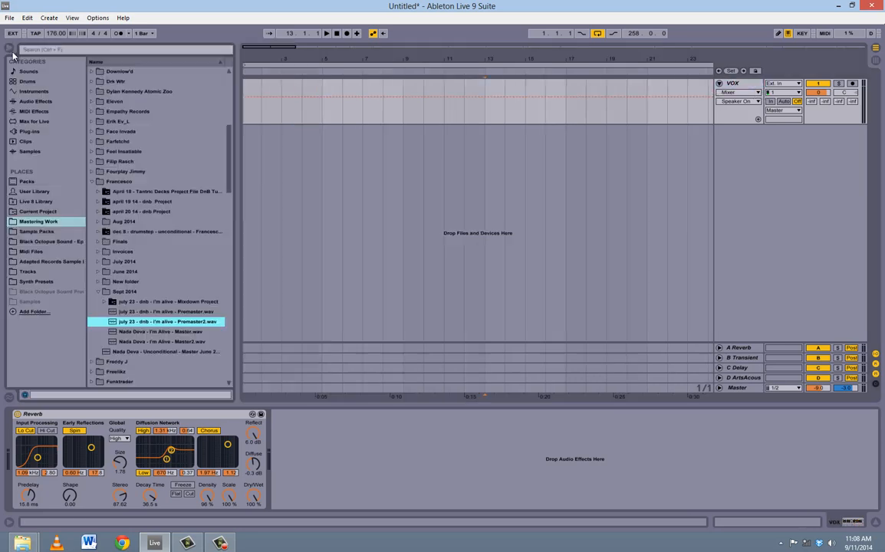
pyautogui.click(37, 232)
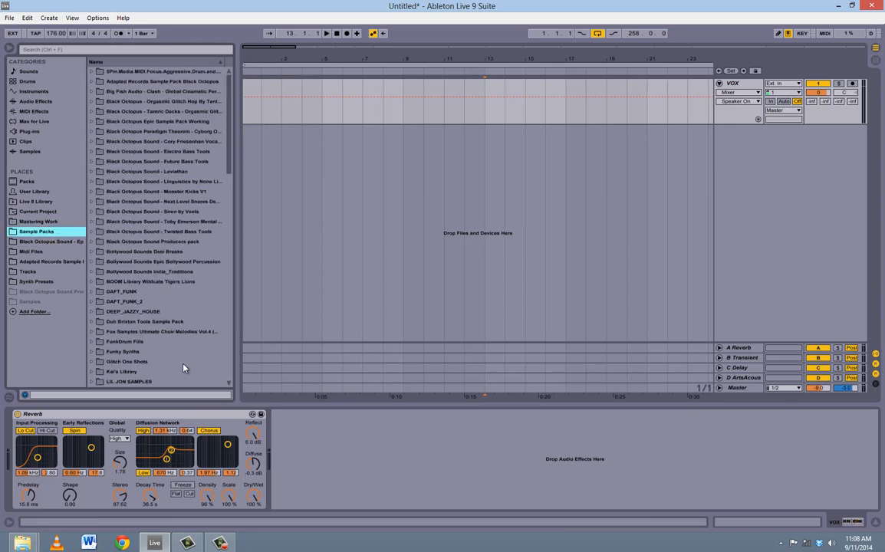
pyautogui.click(91, 141)
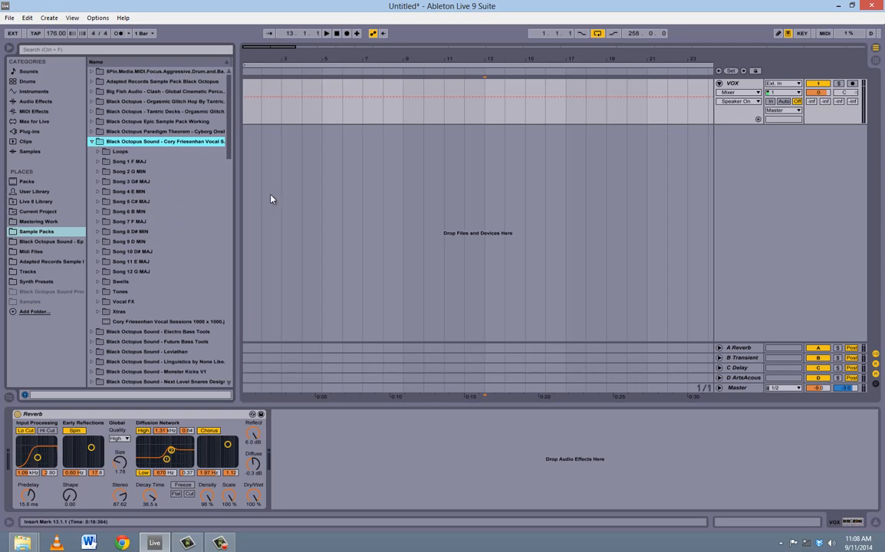
pyautogui.moveTo(240, 181); pyautogui.dragTo(274, 182)
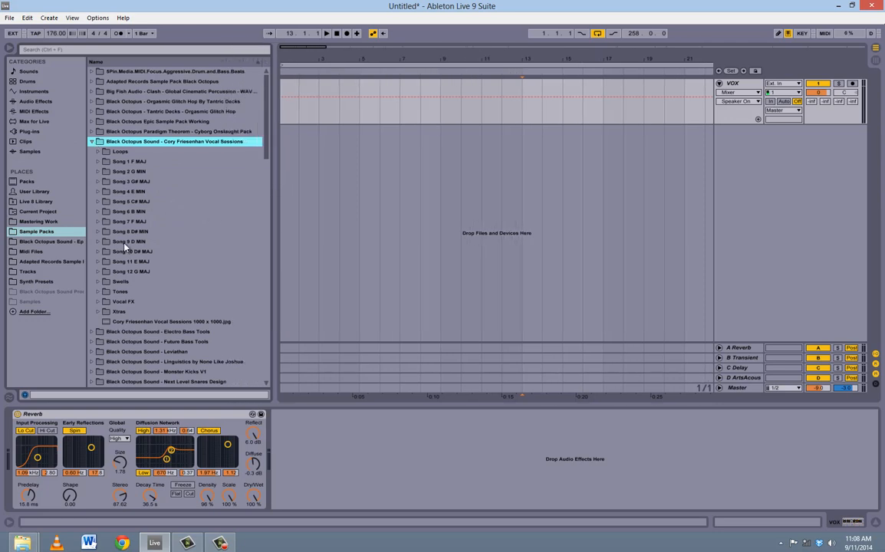
# Place the sample CF_Tones_Ah_A#2.wav from the pack's Tones folder at the start of the VOX track.
pyautogui.click(97, 182)
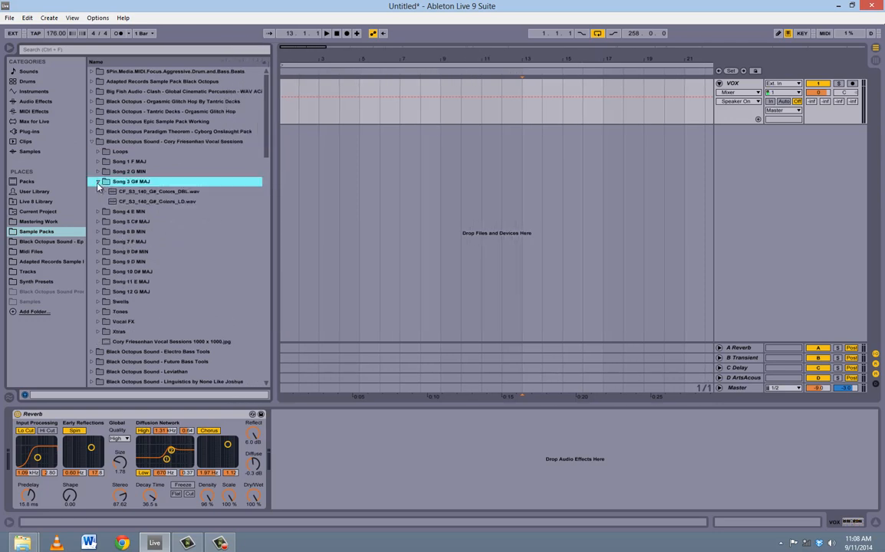
pyautogui.click(135, 194)
pyautogui.click(139, 363)
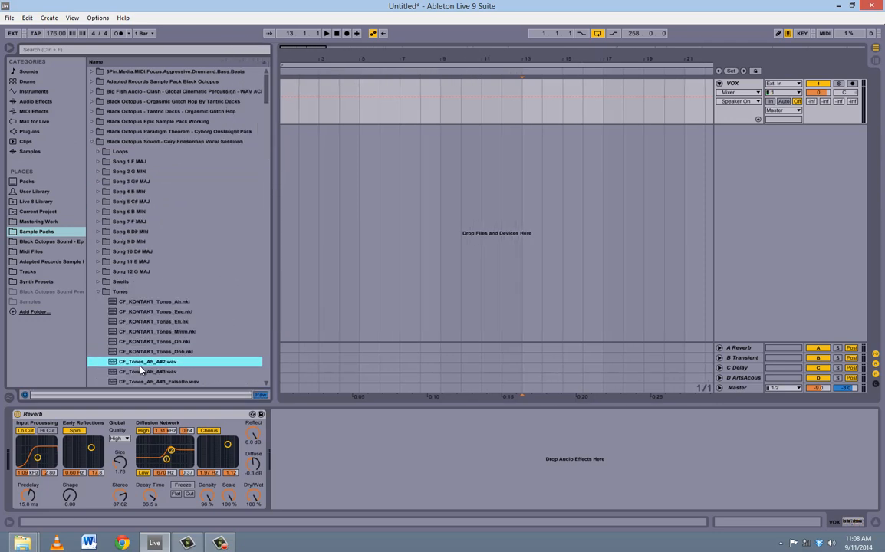
pyautogui.scroll(-2, 141, 365)
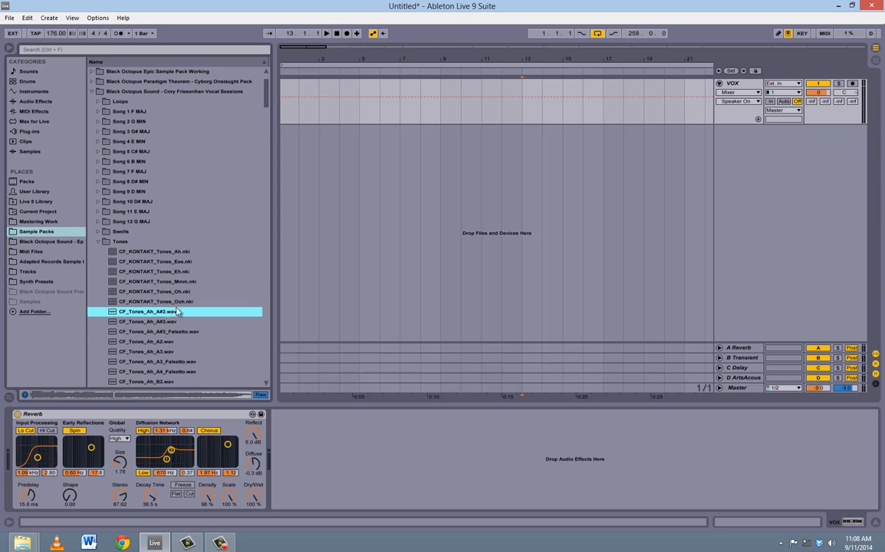
pyautogui.moveTo(175, 316); pyautogui.dragTo(302, 114)
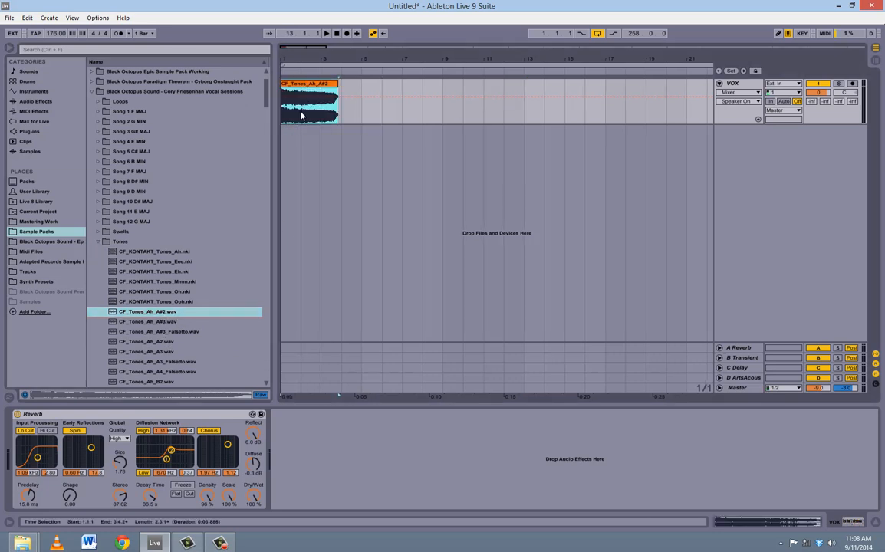
# Set the VOX track's volume to -10 dB.
pyautogui.click(817, 92)
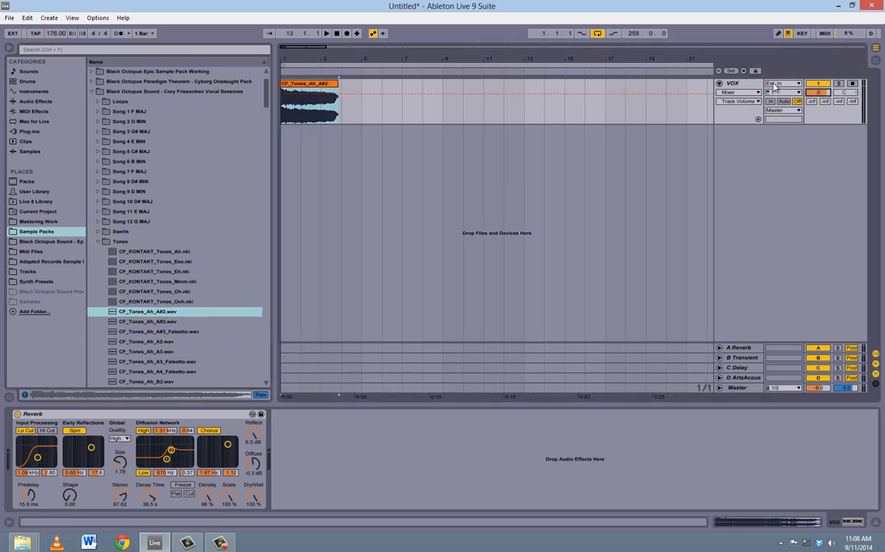
pyautogui.write('-10')
pyautogui.press('Return')
# Hide the browser and duplicate the VOX track together with its clip.
pyautogui.click(742, 83)
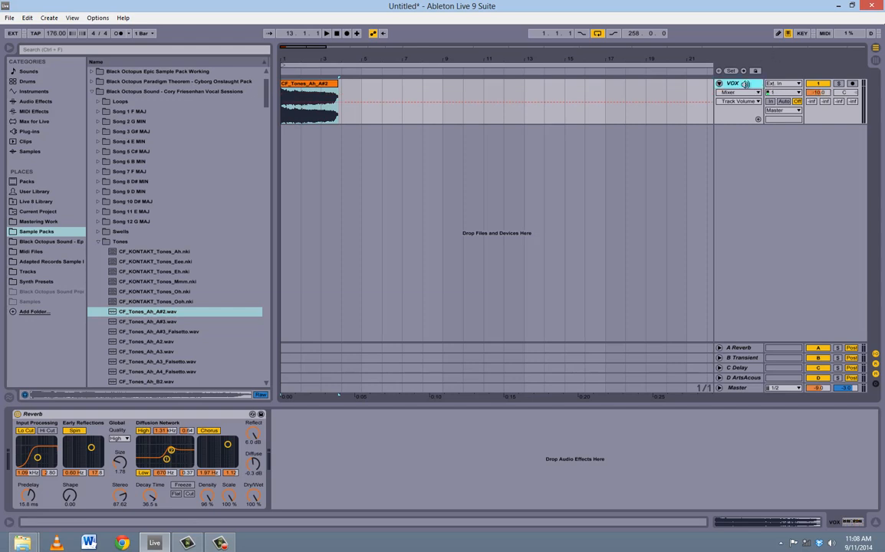
pyautogui.click(10, 48)
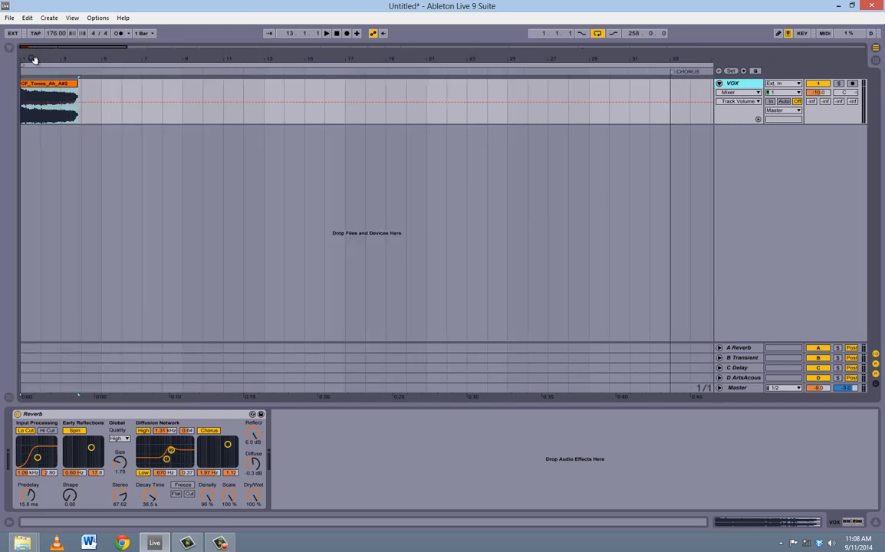
pyautogui.moveTo(36, 59)
pyautogui.mouseDown()
pyautogui.moveTo(79, 58)
pyautogui.moveTo(37, 69)
pyautogui.mouseUp()
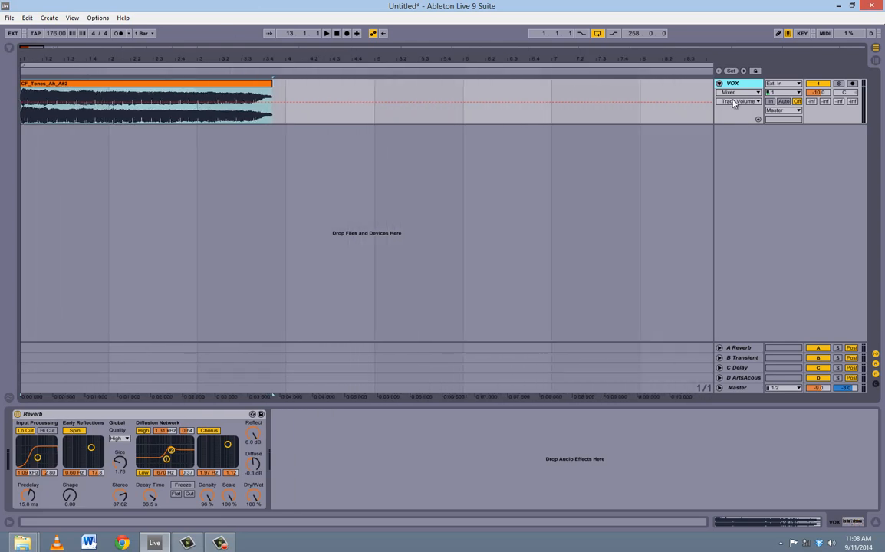
pyautogui.hotkey('ctrl', 'd')
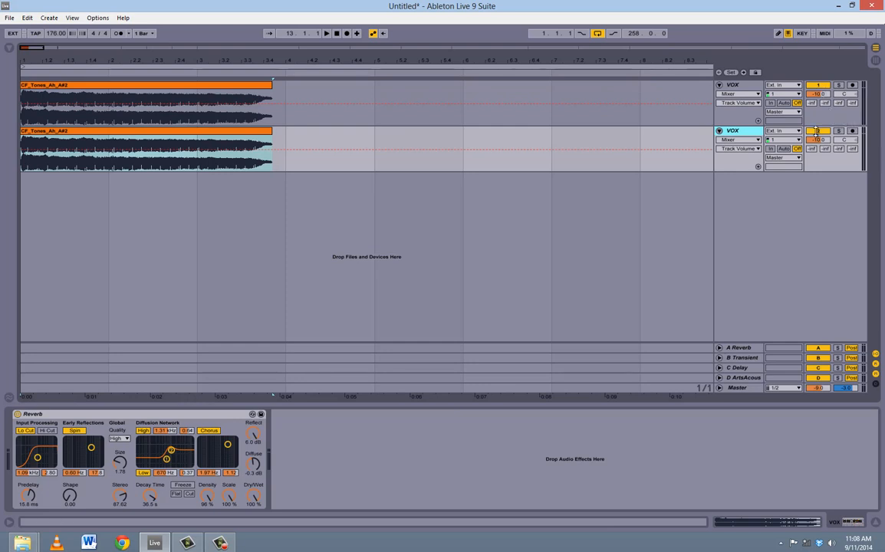
# Detune the clip on the first VOX track to -8 cents.
pyautogui.click(118, 132)
pyautogui.click(127, 112)
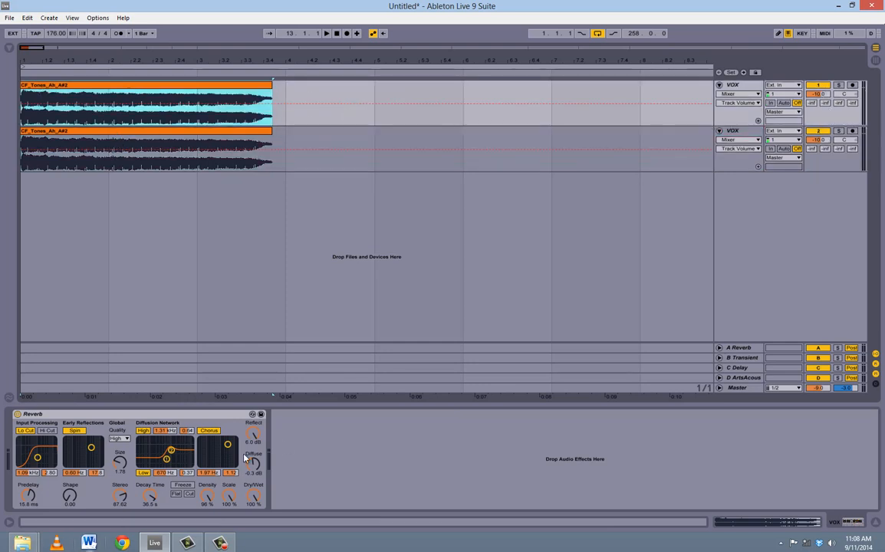
pyautogui.doubleClick(123, 89)
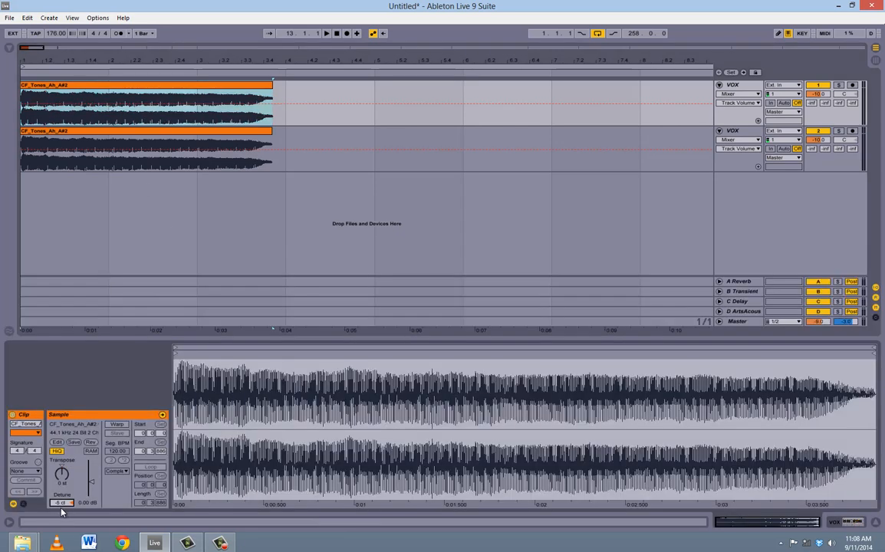
pyautogui.moveTo(62, 510); pyautogui.dragTo(62, 512)
# Detune the clip on the second VOX track to 8 cents.
pyautogui.click(128, 138)
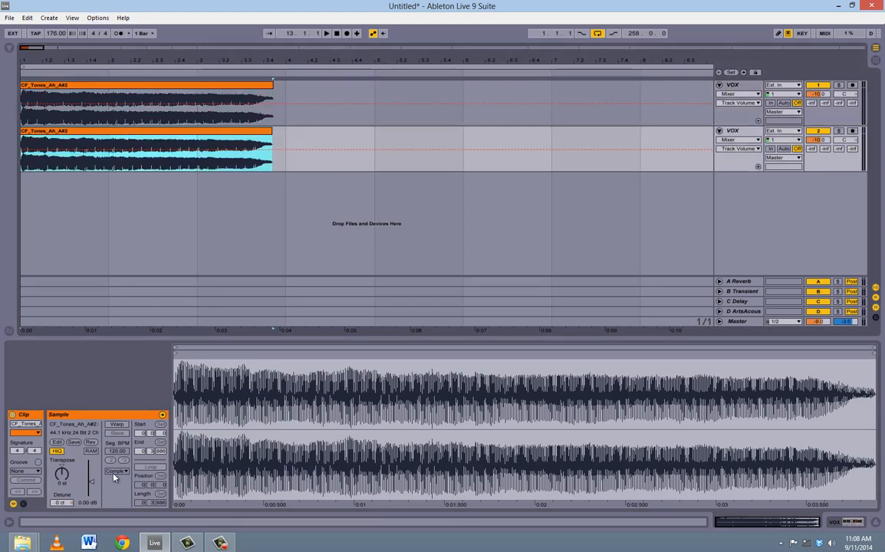
pyautogui.click(169, 85)
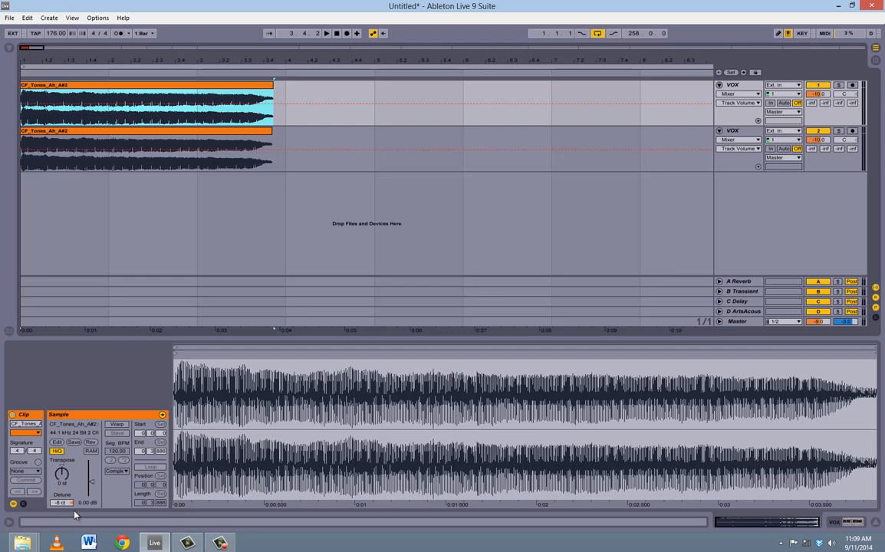
pyautogui.click(130, 135)
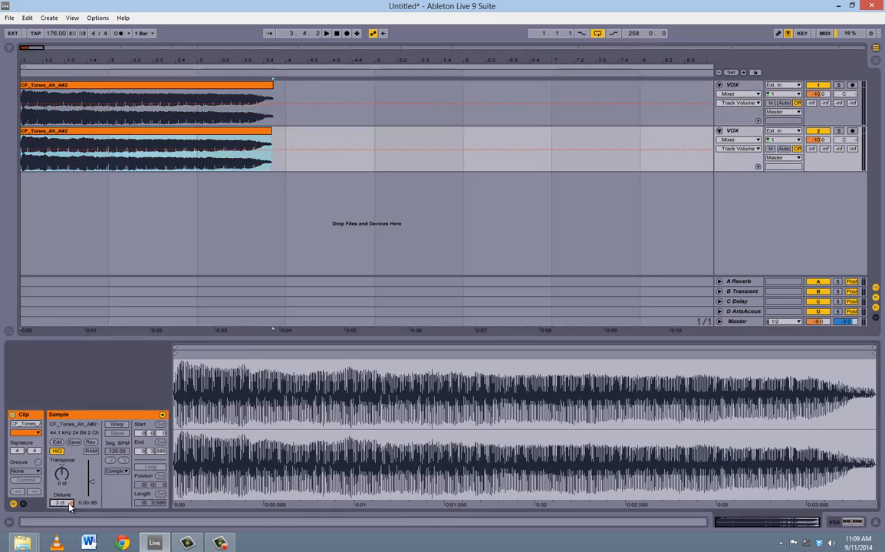
pyautogui.moveTo(69, 503); pyautogui.dragTo(68, 503)
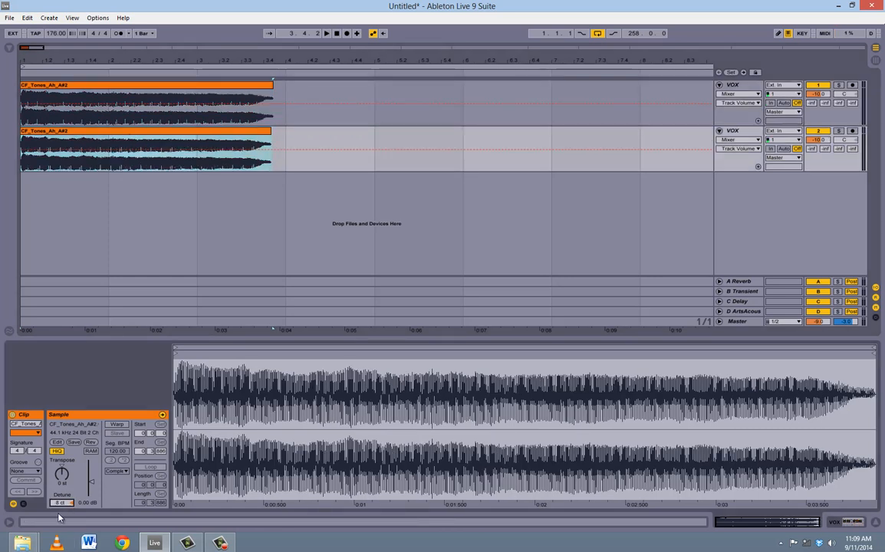
# Pan the first VOX track fully left to 50L and the second one fully right to 50R.
pyautogui.click(730, 85)
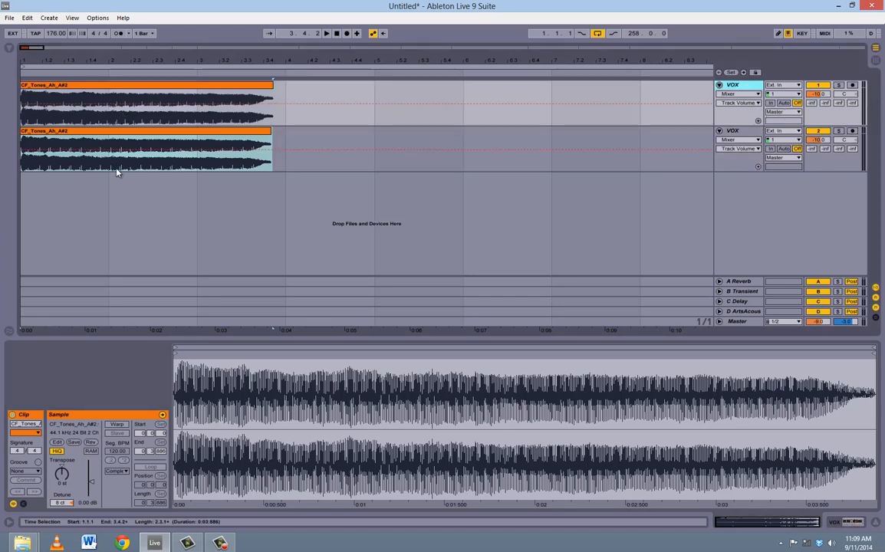
pyautogui.click(42, 84)
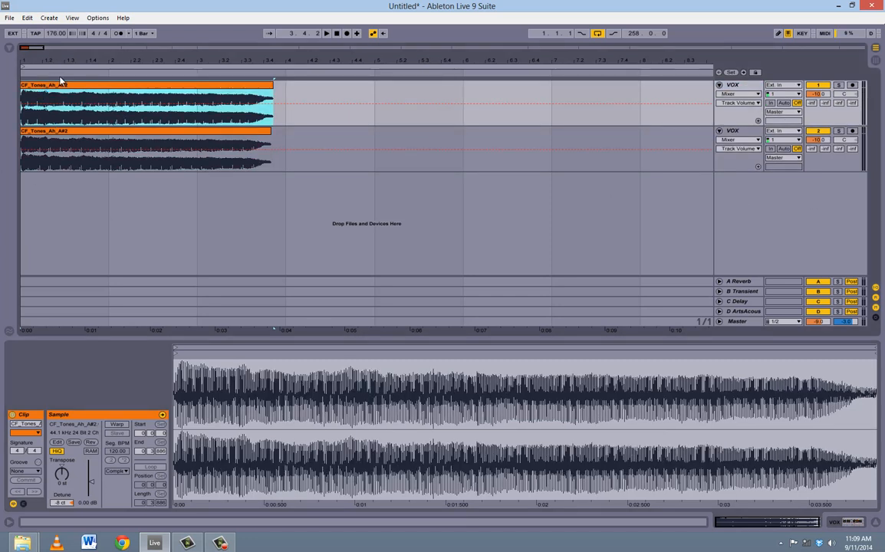
pyautogui.moveTo(843, 94); pyautogui.dragTo(853, 97)
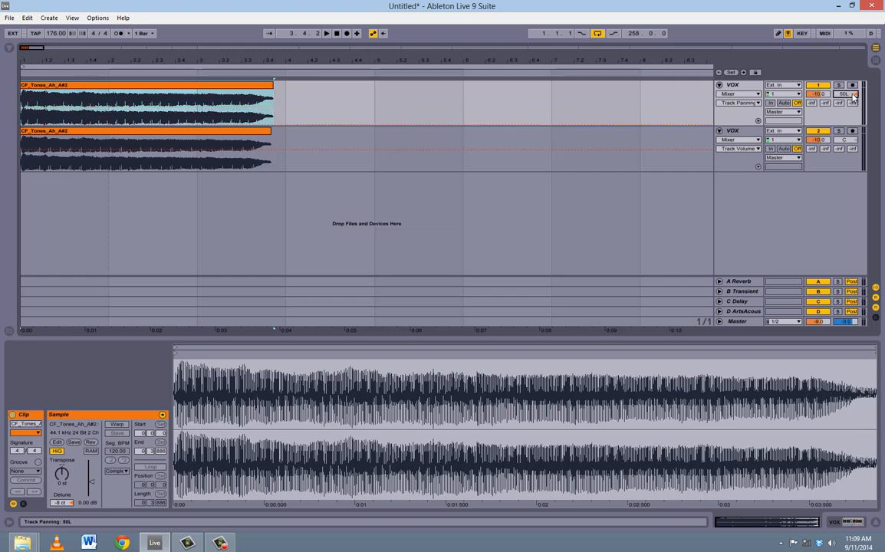
pyautogui.moveTo(847, 142); pyautogui.dragTo(848, 121)
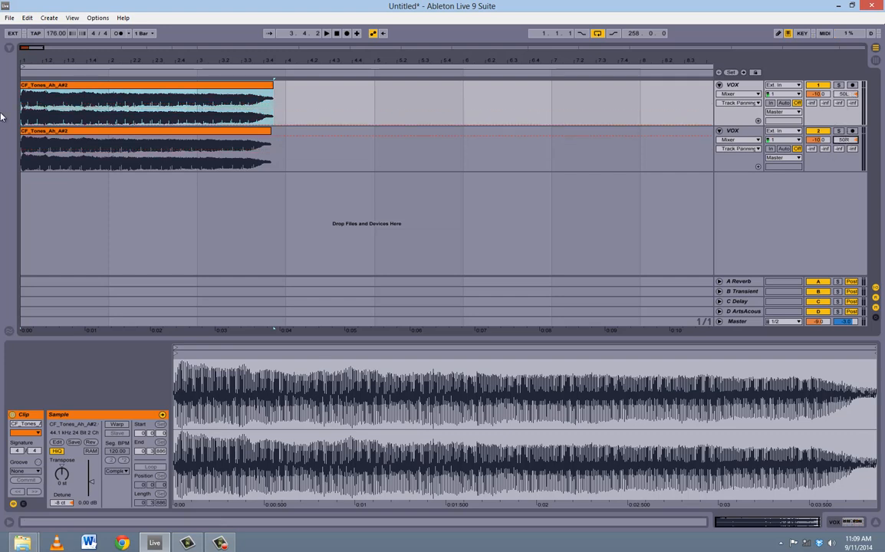
# Duplicate the second VOX track to create a third vocal layer.
pyautogui.moveTo(26, 57); pyautogui.dragTo(32, 45)
pyautogui.click(754, 123)
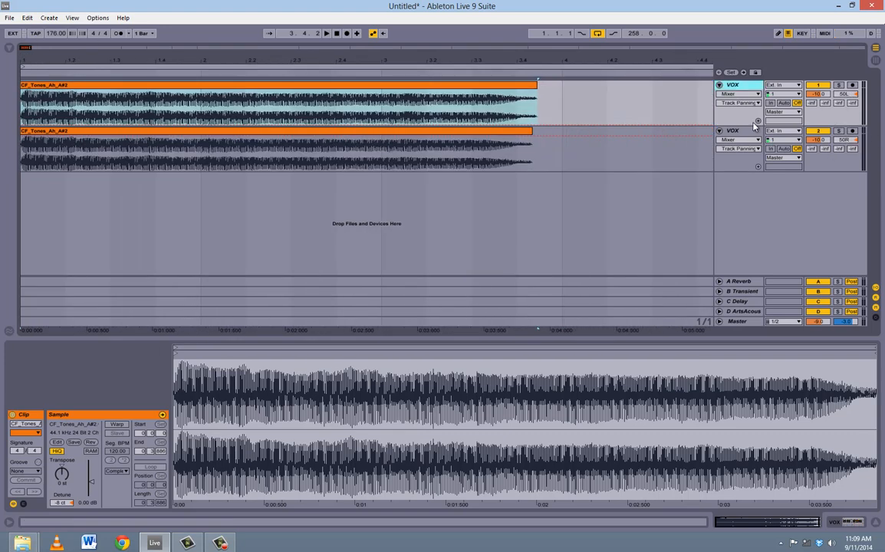
pyautogui.click(751, 131)
pyautogui.hotkey('ctrl', 'd')
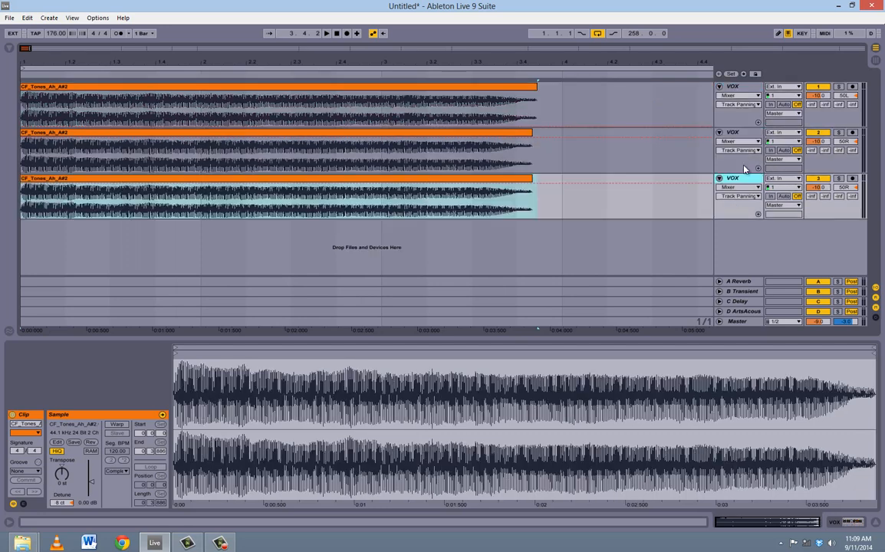
# Centre the third VOX track's panning and reset its clip's detune to 0 cents.
pyautogui.doubleClick(845, 188)
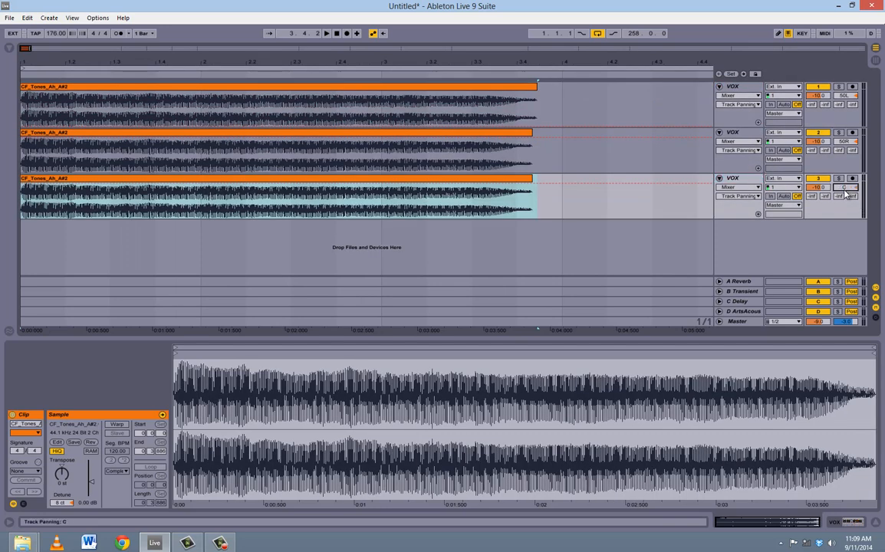
pyautogui.click(232, 184)
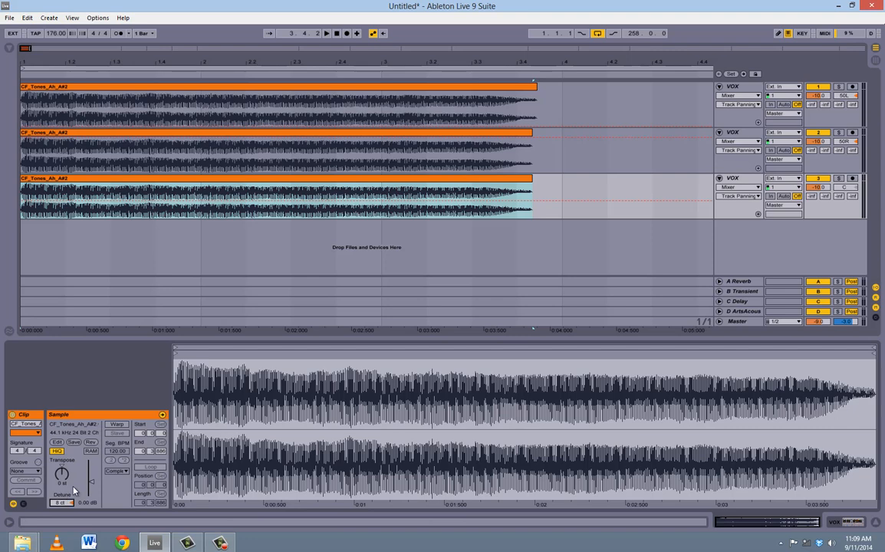
pyautogui.press('Delete')
# Colour the third VOX track and its clip blue.
pyautogui.click(298, 180)
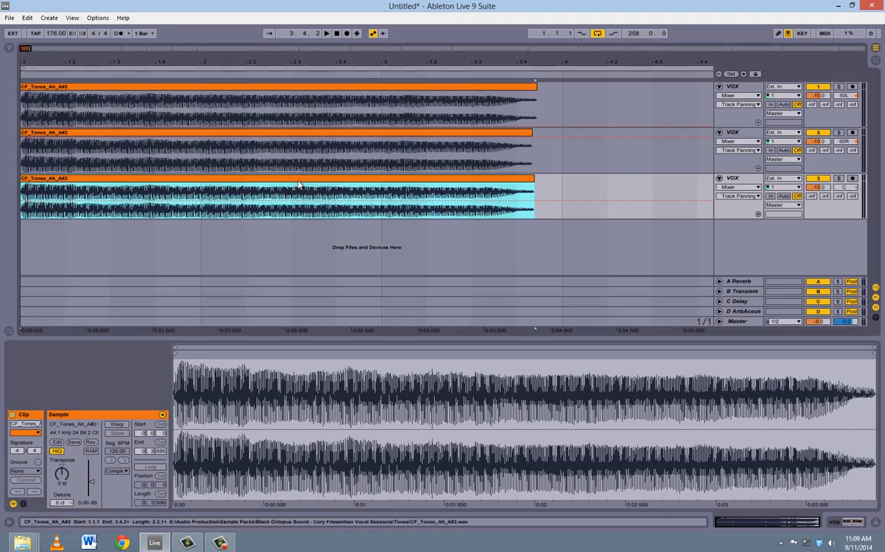
pyautogui.rightClick(299, 184)
pyautogui.click(366, 379)
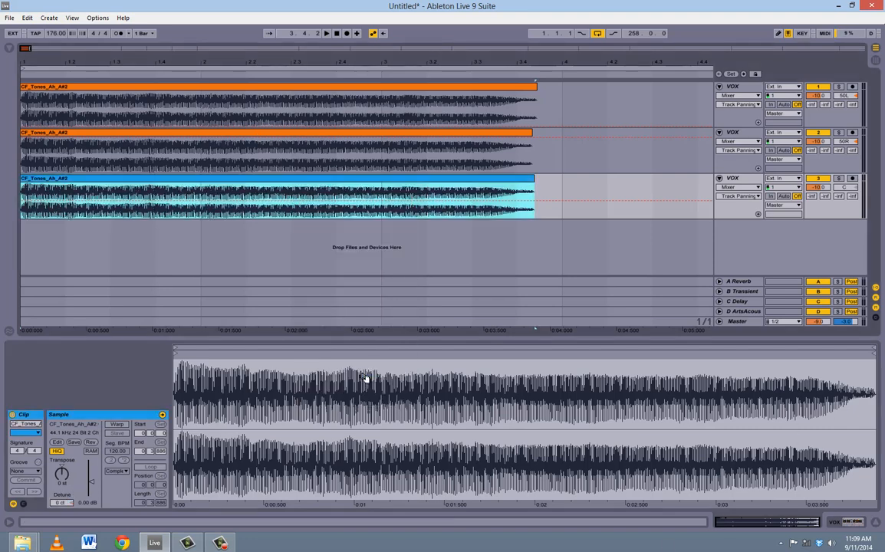
pyautogui.rightClick(749, 181)
pyautogui.click(817, 321)
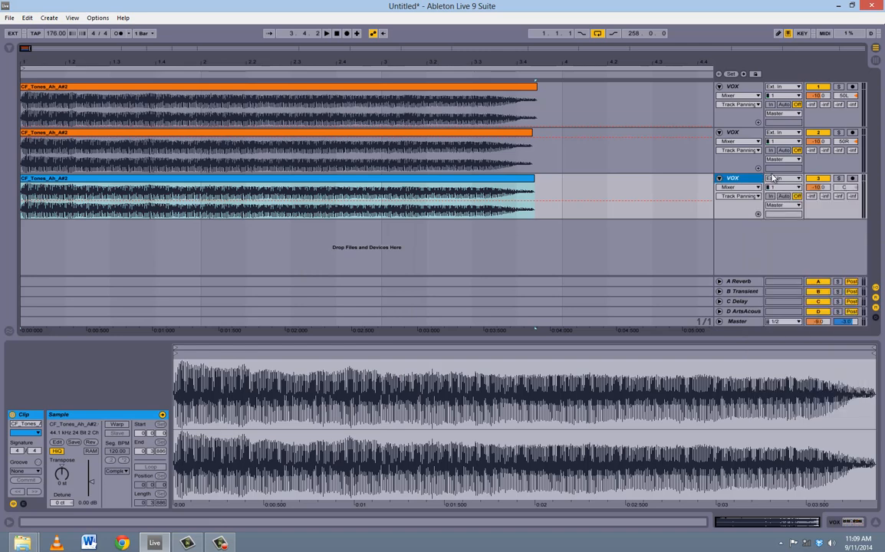
# Colour the first and second VOX tracks orange and deactivate the third VOX track.
pyautogui.click(748, 90)
pyautogui.rightClick(749, 89)
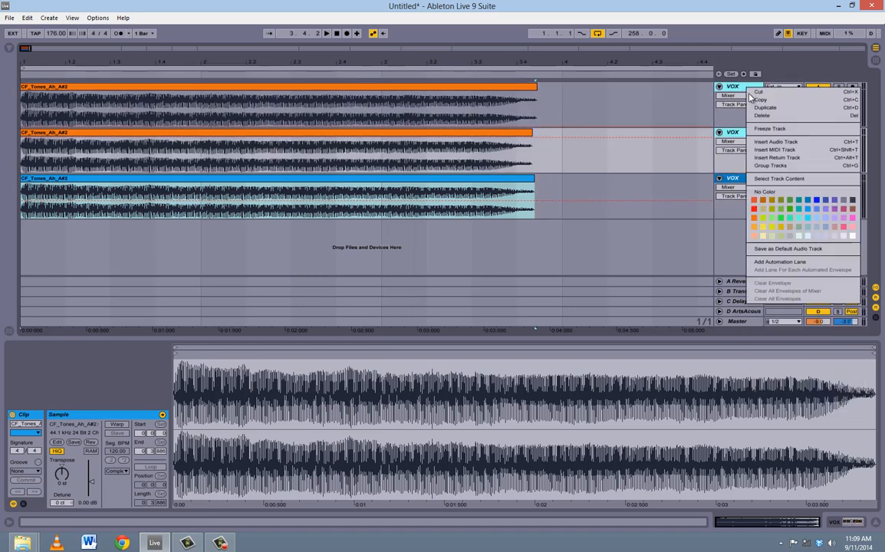
pyautogui.click(754, 219)
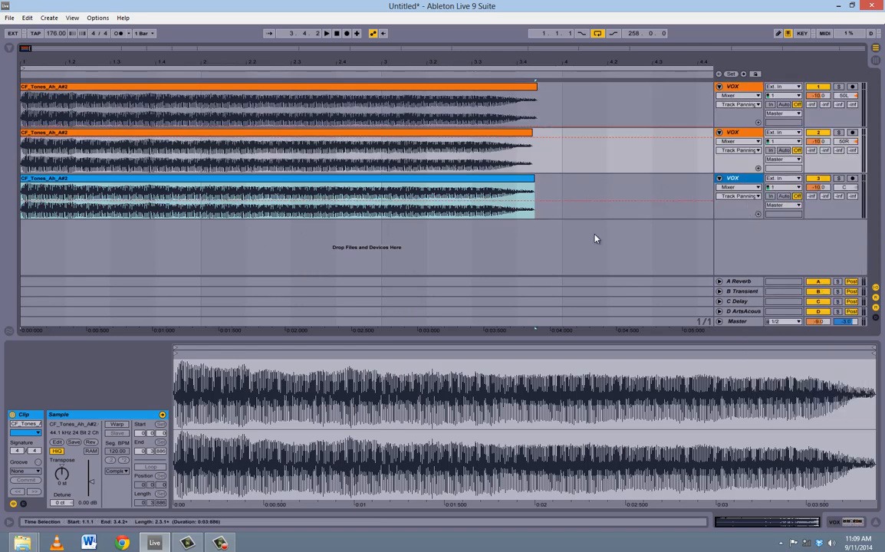
pyautogui.click(824, 178)
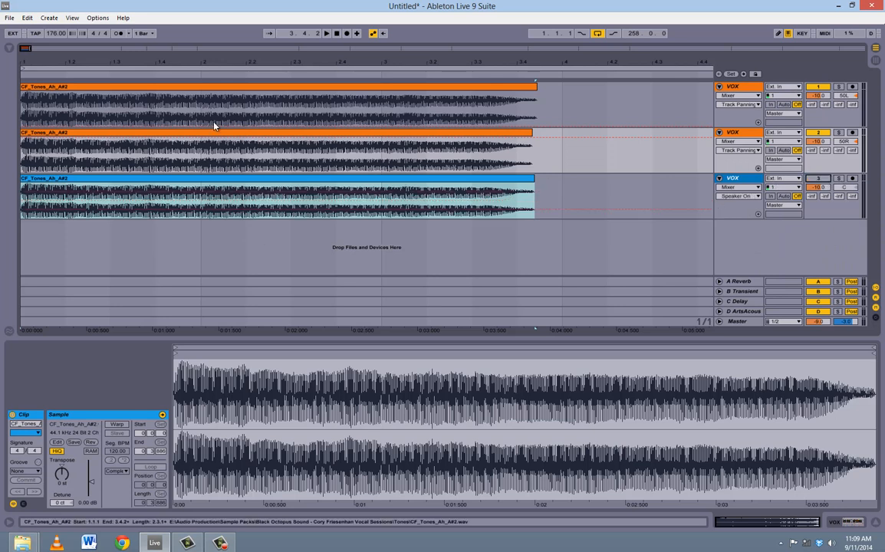
# Solo the third VOX track, play it back briefly and show its effects chain.
pyautogui.click(838, 178)
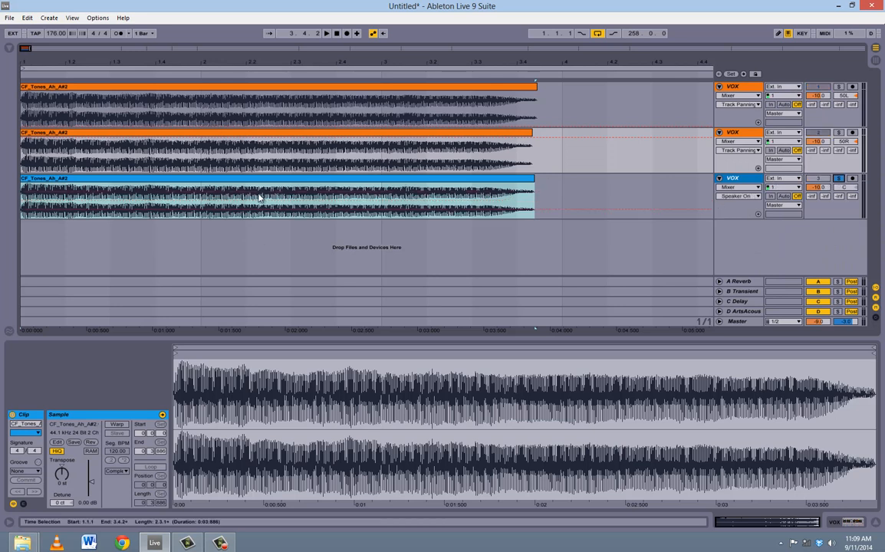
pyautogui.press('space')
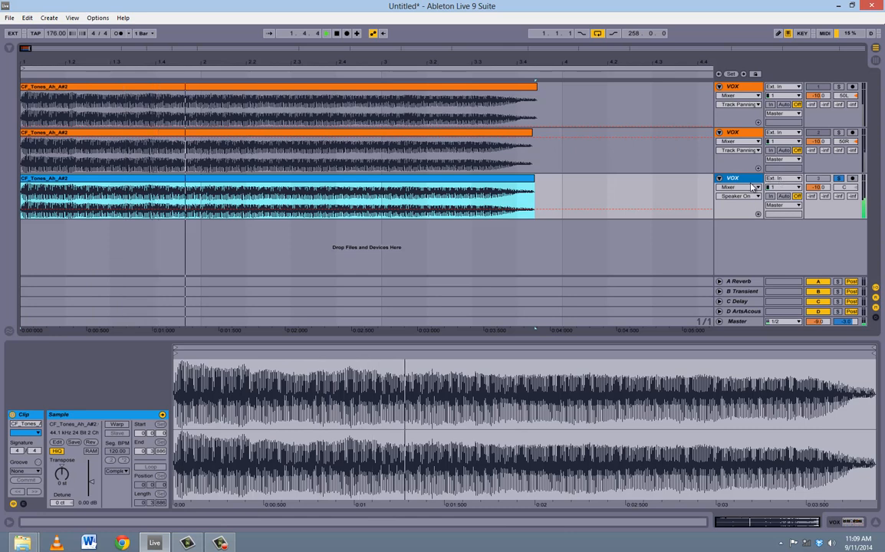
pyautogui.doubleClick(740, 180)
pyautogui.press('space')
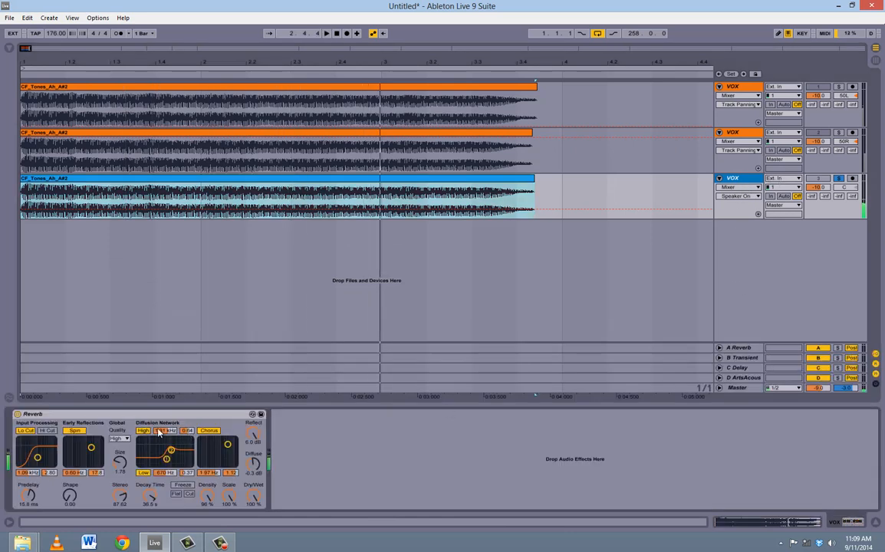
# Bypass the Reverb effect on each of the three VOX tracks.
pyautogui.click(17, 414)
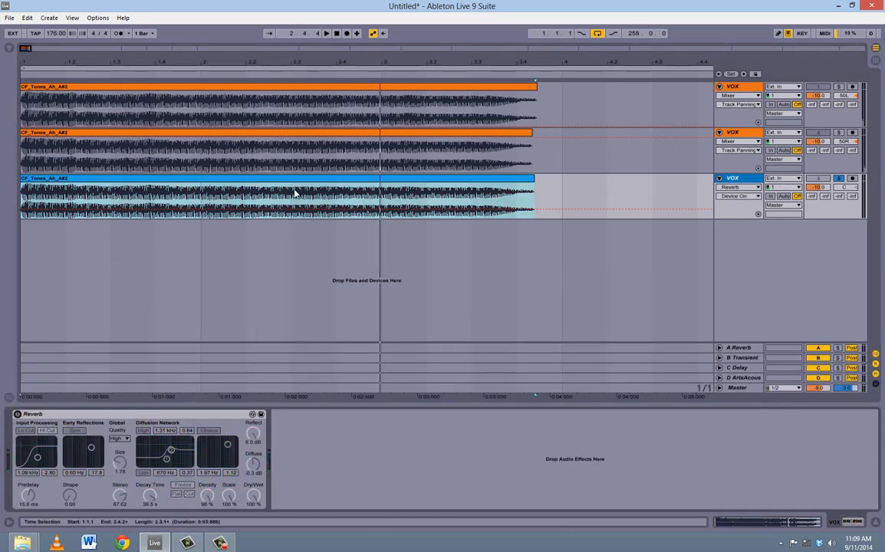
pyautogui.click(297, 138)
pyautogui.hotkey('ctrl', 'z')
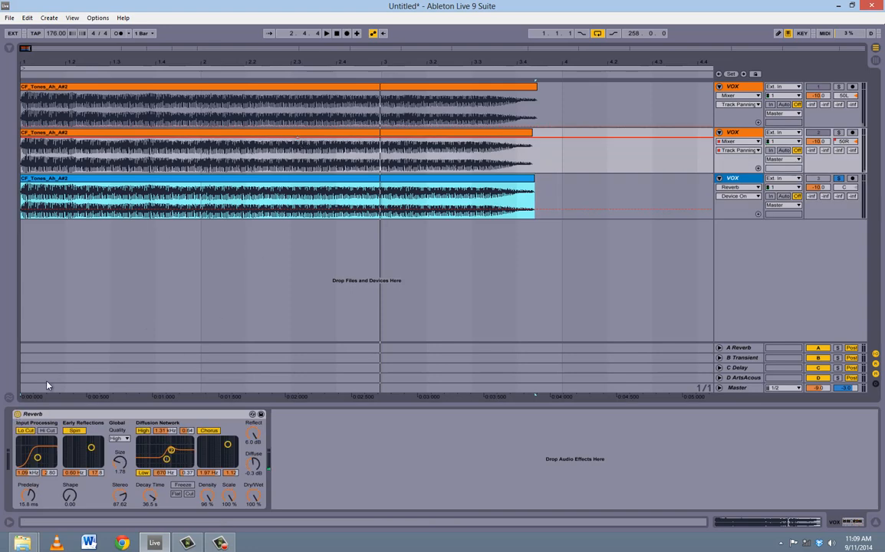
pyautogui.click(211, 87)
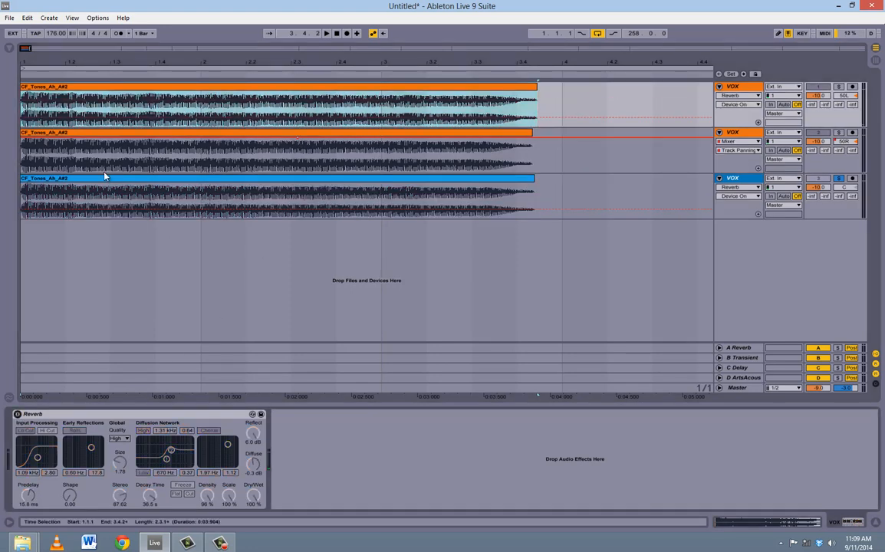
pyautogui.click(82, 158)
pyautogui.click(17, 415)
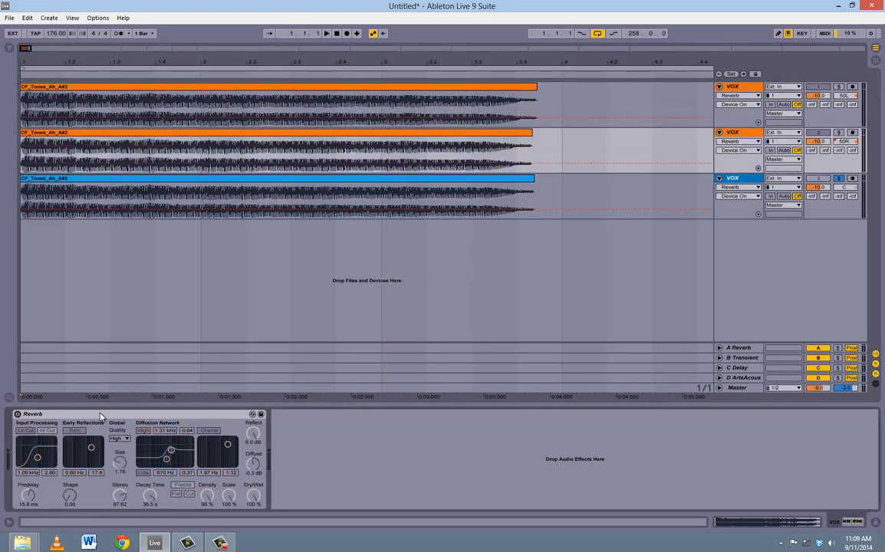
# Delete the Reverb effect from all three VOX tracks.
pyautogui.click(100, 415)
pyautogui.press('Delete')
pyautogui.click(158, 117)
pyautogui.click(113, 415)
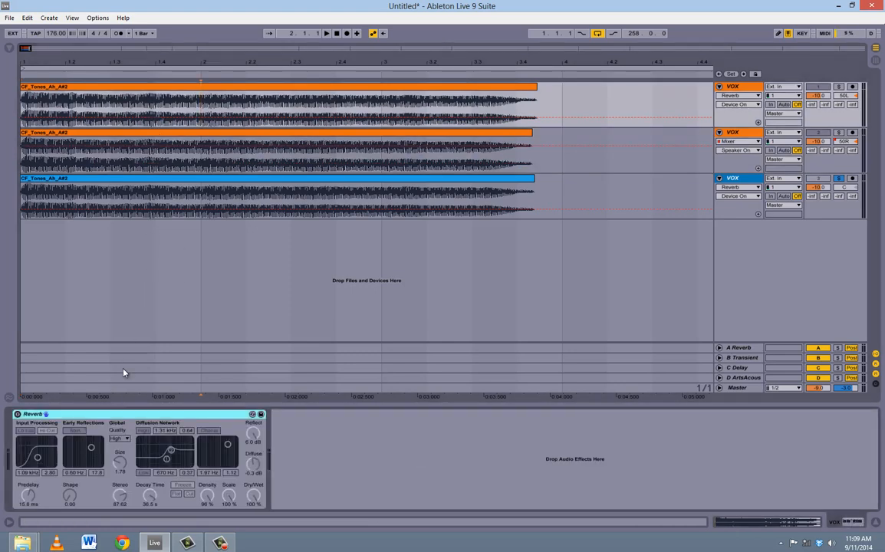
pyautogui.press('Delete')
pyautogui.click(155, 202)
pyautogui.click(117, 414)
pyautogui.press('Delete')
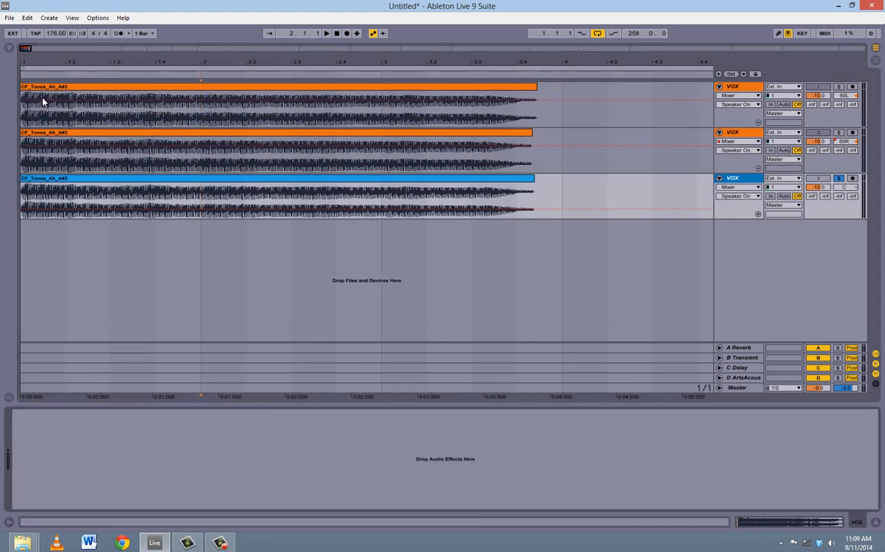
# Play the soloed third VOX track from the clip start and turn off its solo.
pyautogui.click(58, 177)
pyautogui.press('space')
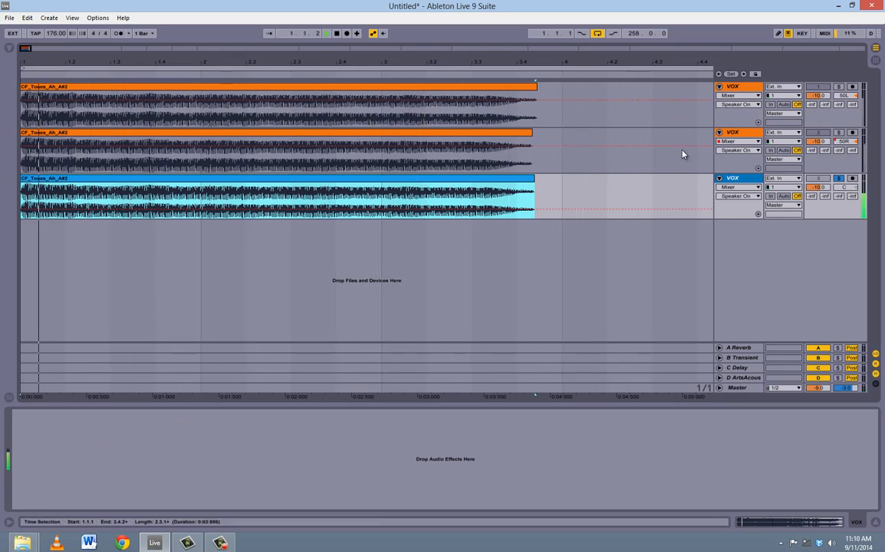
pyautogui.click(838, 179)
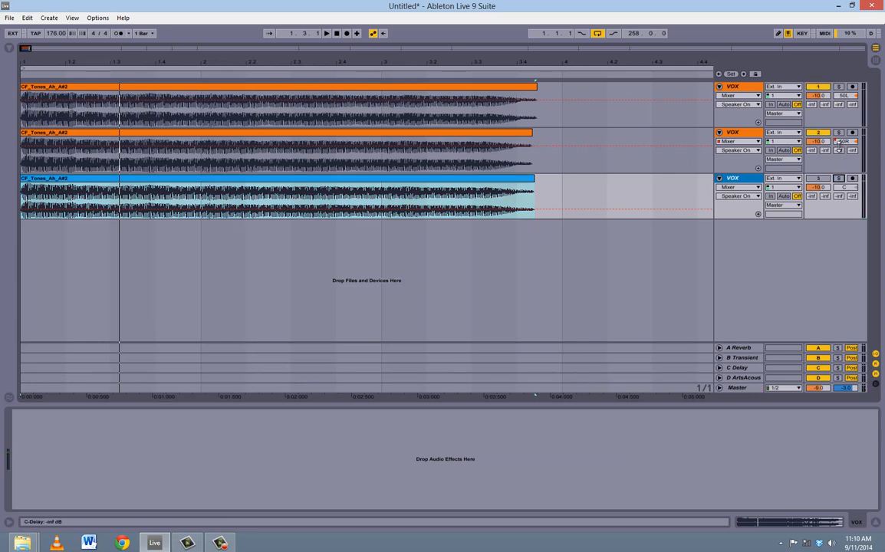
# Delete the panning automation on the second VOX track and play the two panned orange layers together.
pyautogui.rightClick(843, 141)
pyautogui.click(800, 178)
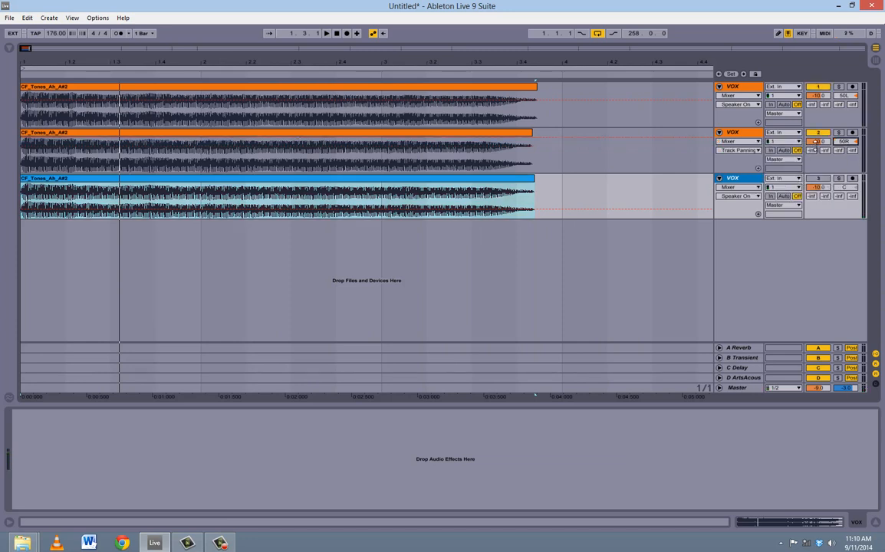
pyautogui.click(286, 89)
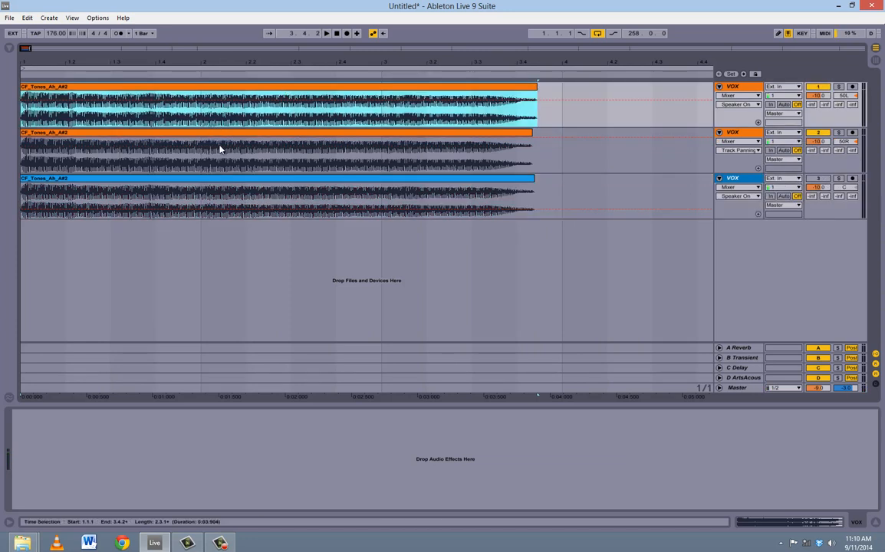
pyautogui.press('space')
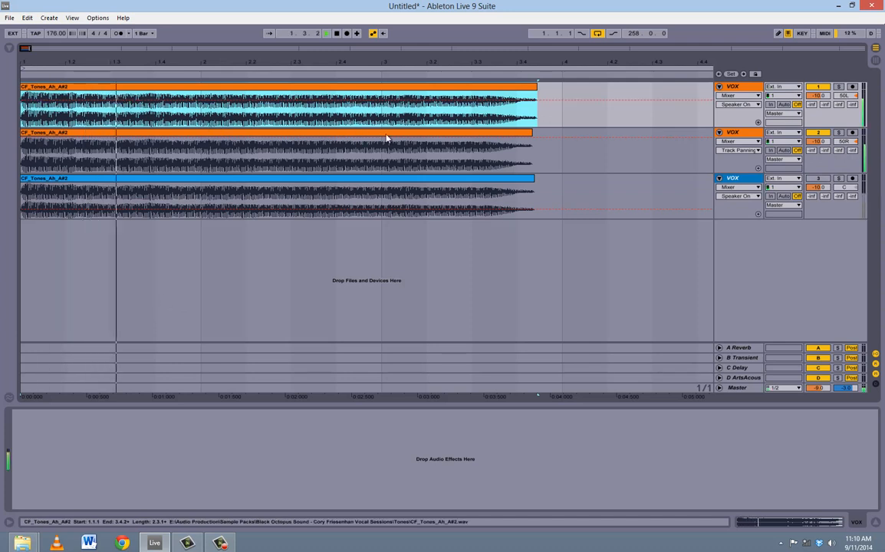
pyautogui.press('space')
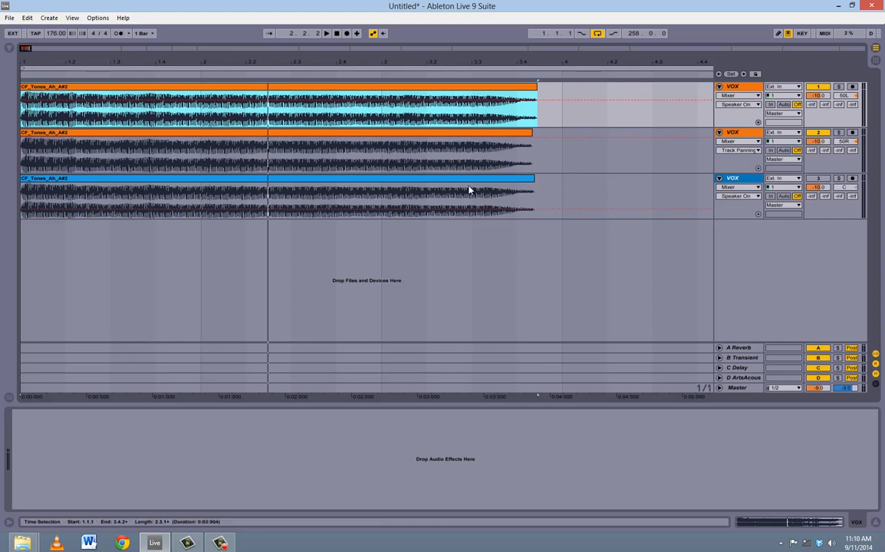
# Turn the arrangement grid off to allow free clip placement at the start of the clips.
pyautogui.moveTo(27, 59); pyautogui.dragTo(18, 218)
pyautogui.rightClick(52, 217)
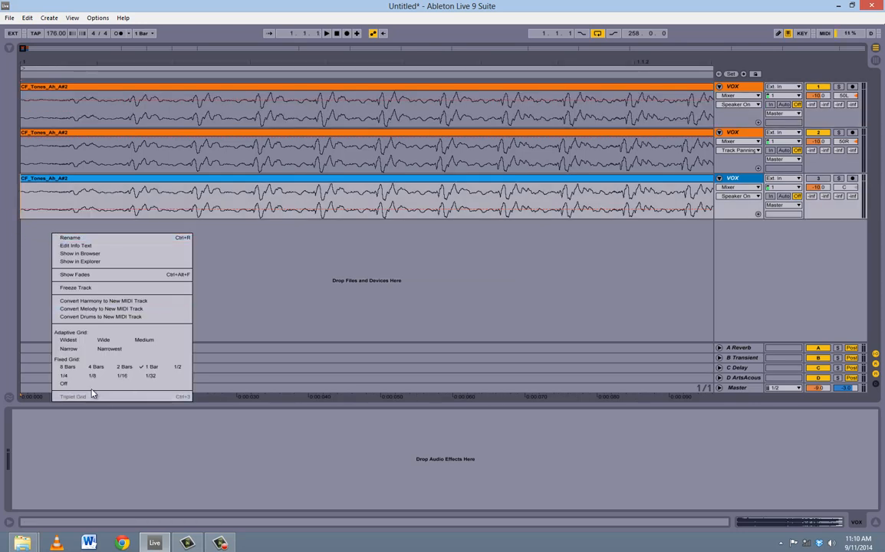
pyautogui.rightClick(310, 271)
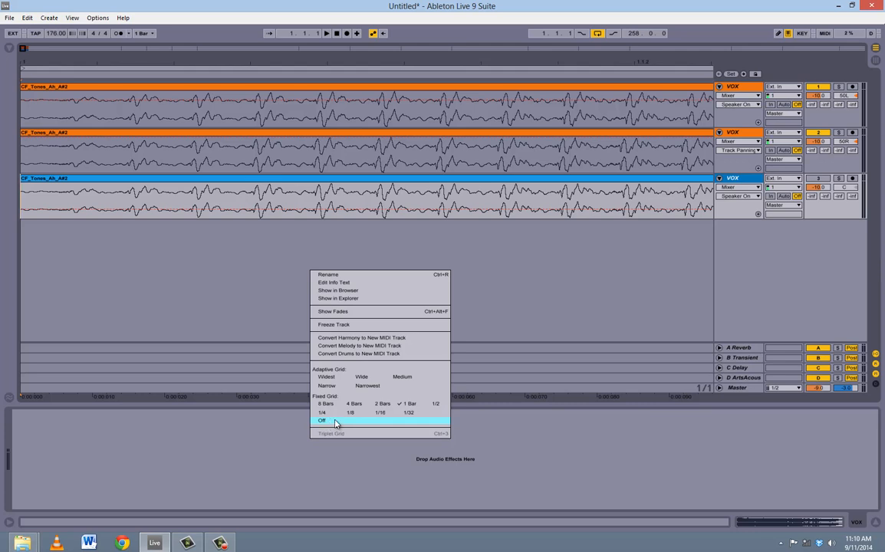
pyautogui.click(335, 421)
# Try shifting the first VOX clip about 0.5 ms later than the other layers and play the result.
pyautogui.moveTo(29, 58); pyautogui.dragTo(46, 68)
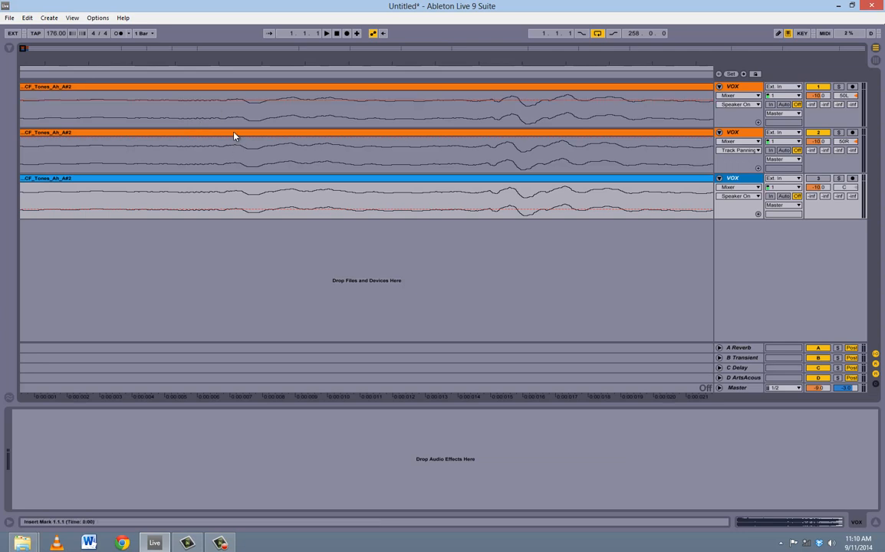
pyautogui.click(223, 92)
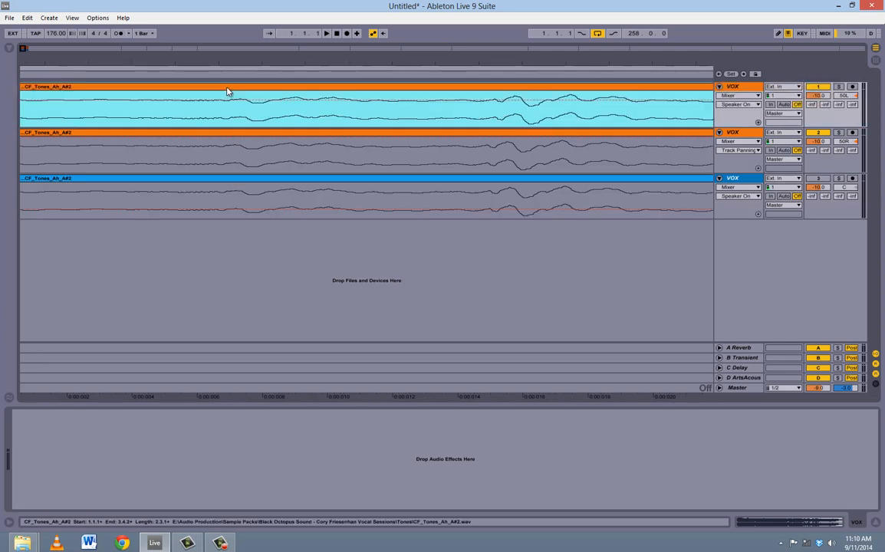
pyautogui.moveTo(227, 90); pyautogui.dragTo(244, 92)
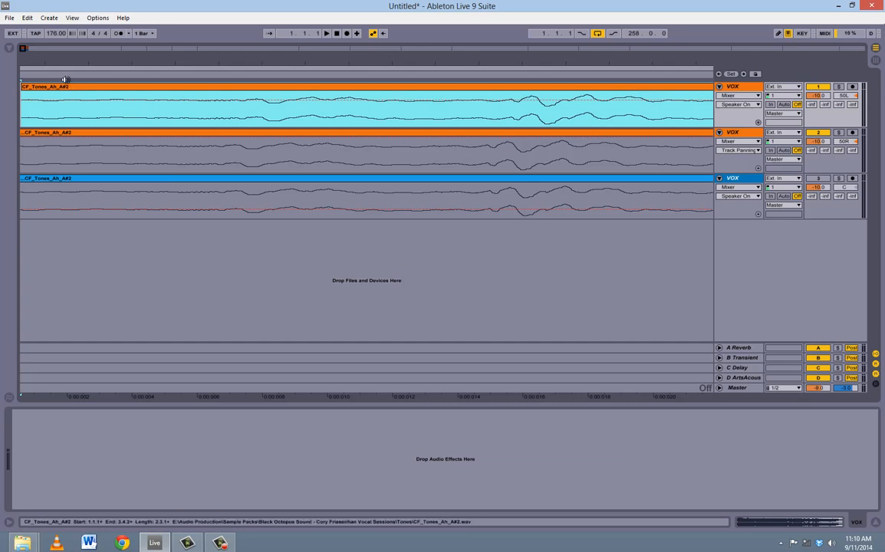
pyautogui.click(73, 135)
pyautogui.press('space')
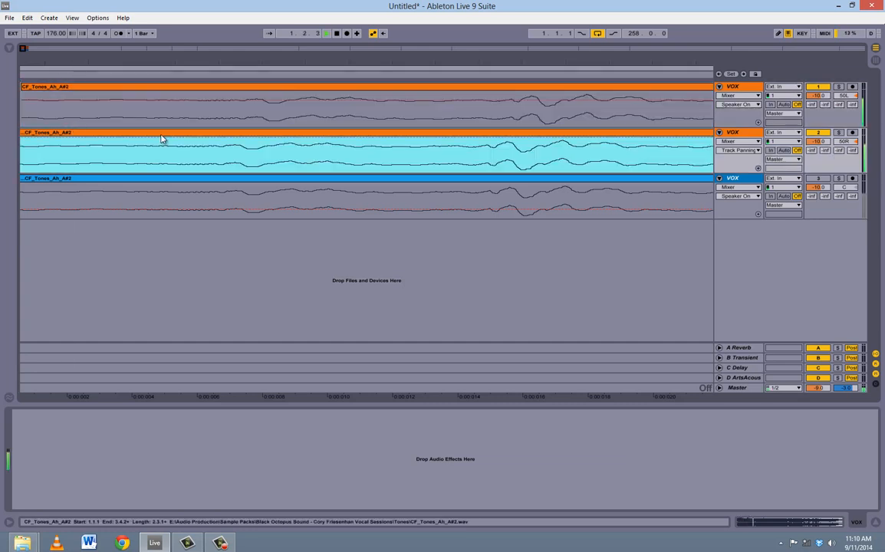
# Nudge the first VOX clip about 1 ms later than the other layers while listening to the stereo offset.
pyautogui.click(210, 122)
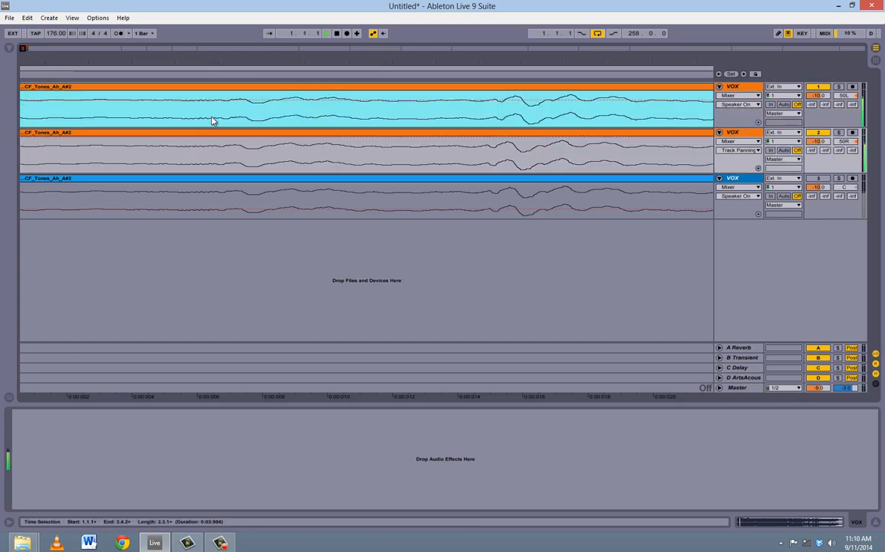
pyautogui.press('space')
pyautogui.press('Right')
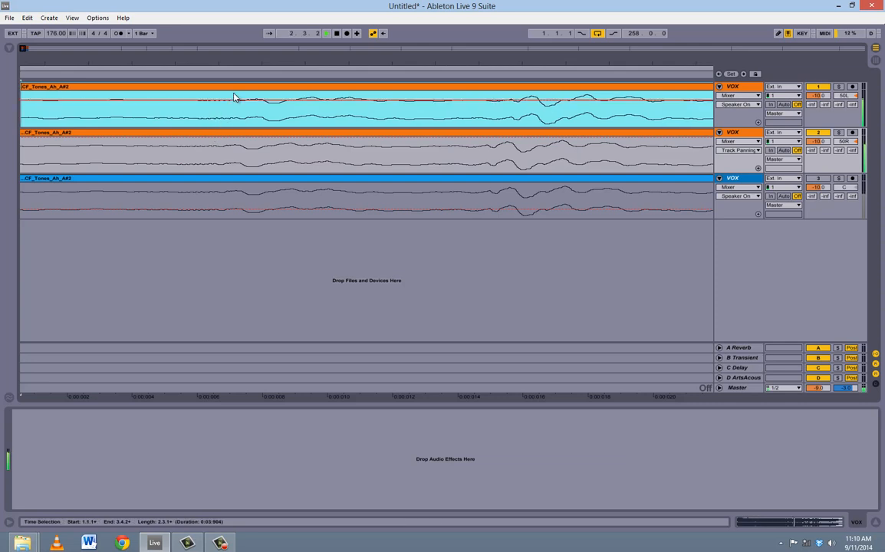
pyautogui.press('space')
pyautogui.press('Right')
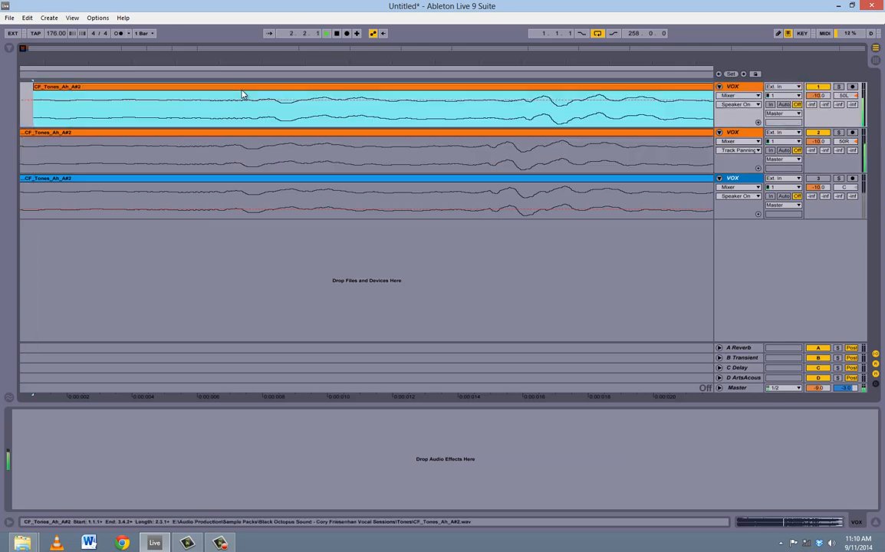
pyautogui.moveTo(238, 62); pyautogui.dragTo(99, 41)
pyautogui.press('space')
pyautogui.press('space')
pyautogui.press('space')
# Show the sample browser and look through the Song 2 G MIN folder of the vocal sessions pack.
pyautogui.click(10, 48)
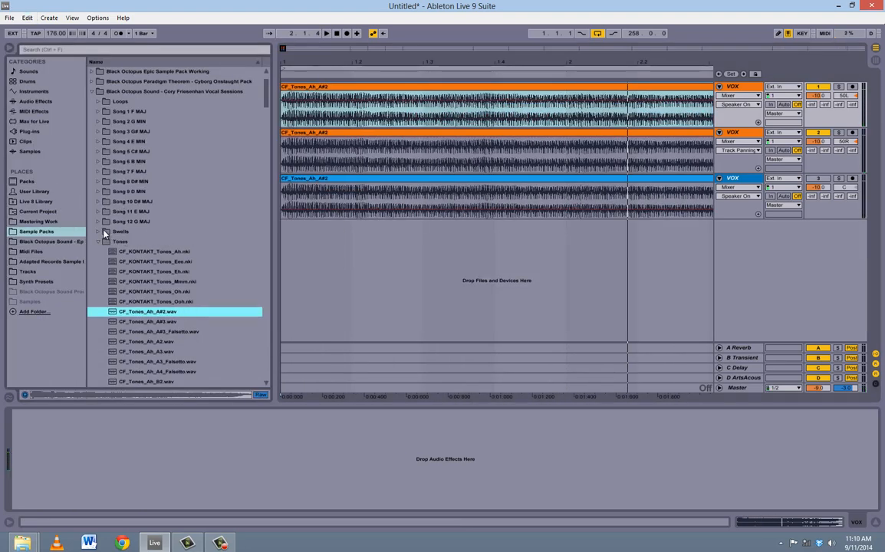
pyautogui.click(97, 121)
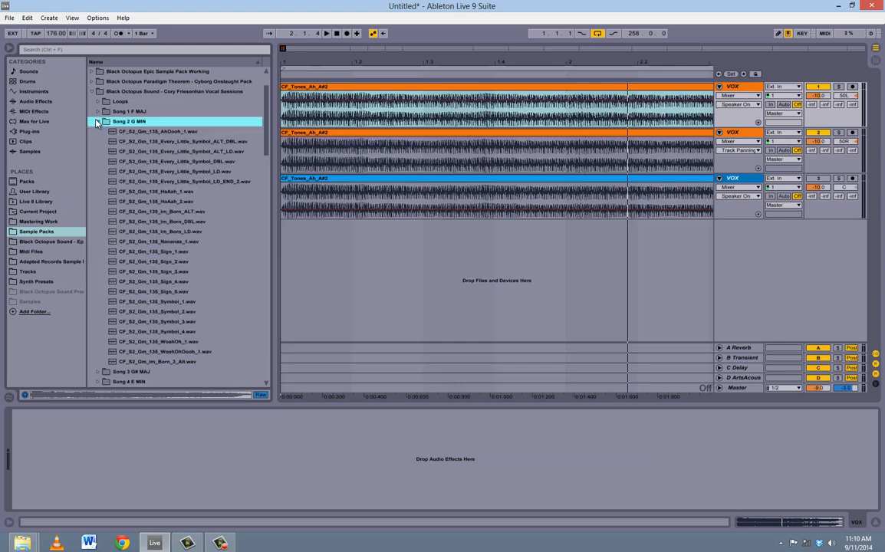
pyautogui.click(138, 142)
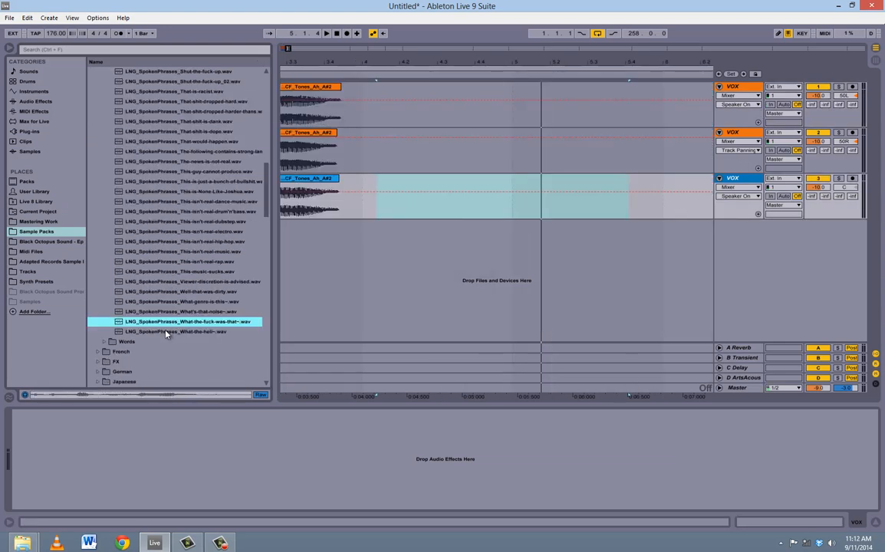
# Place LNG_SpokenPhrases_What-the-fuck-was-that~.wav on the third VOX track after the sung clip, set its clip gain to 2.17 dB and play it.
pyautogui.scroll(15, 180, 161)
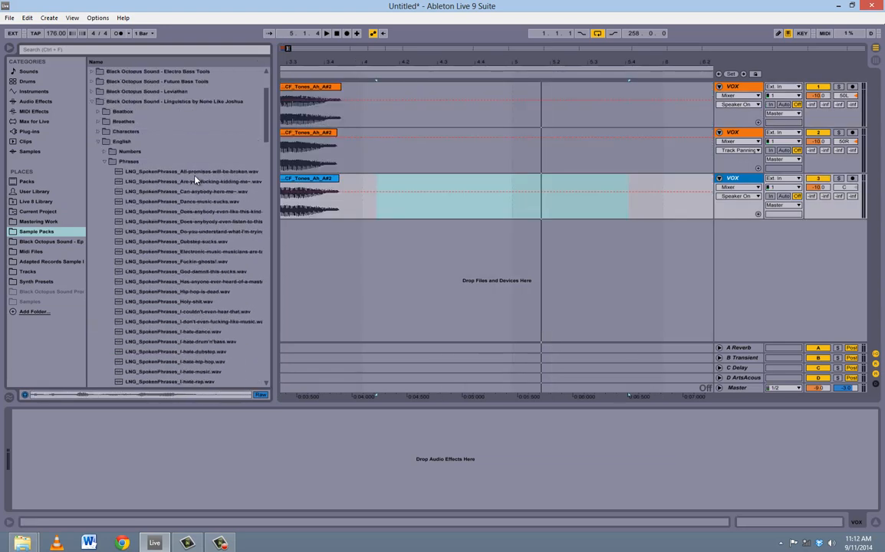
pyautogui.scroll(-10, 196, 180)
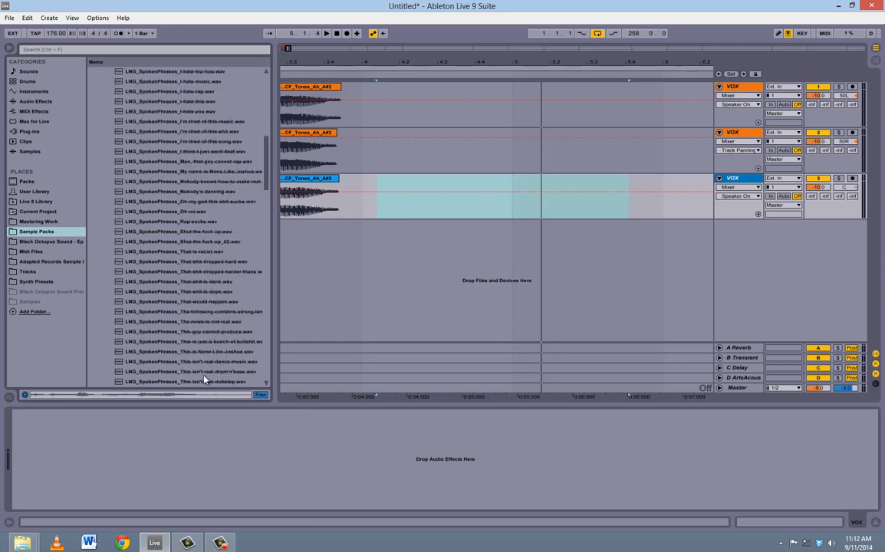
pyautogui.scroll(-5, 204, 376)
pyautogui.moveTo(209, 313); pyautogui.dragTo(414, 190)
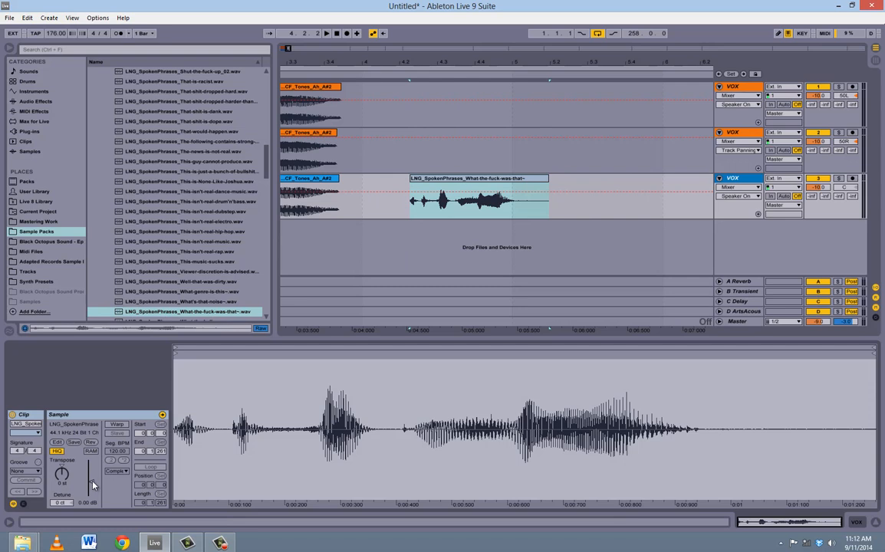
pyautogui.moveTo(90, 483); pyautogui.dragTo(90, 477)
pyautogui.press('space')
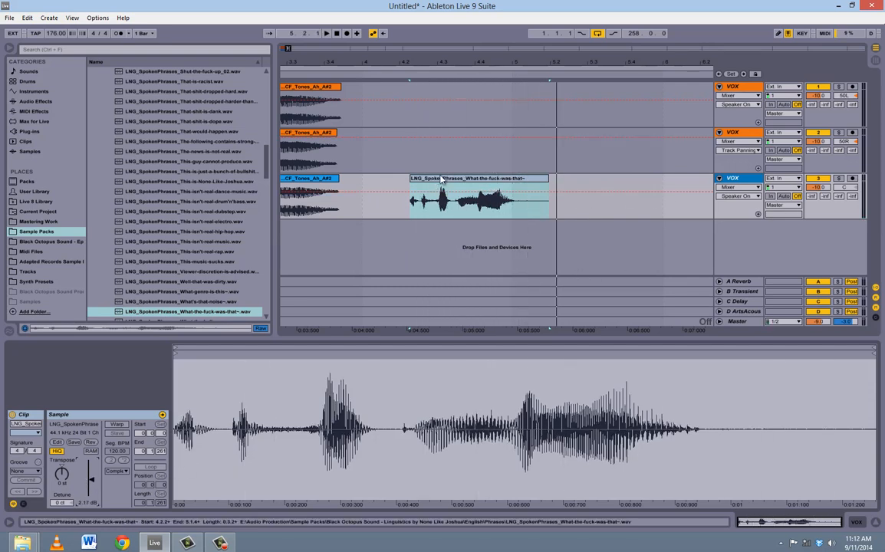
# Set the arrangement's fixed grid to 1 Bar.
pyautogui.rightClick(450, 153)
pyautogui.click(541, 241)
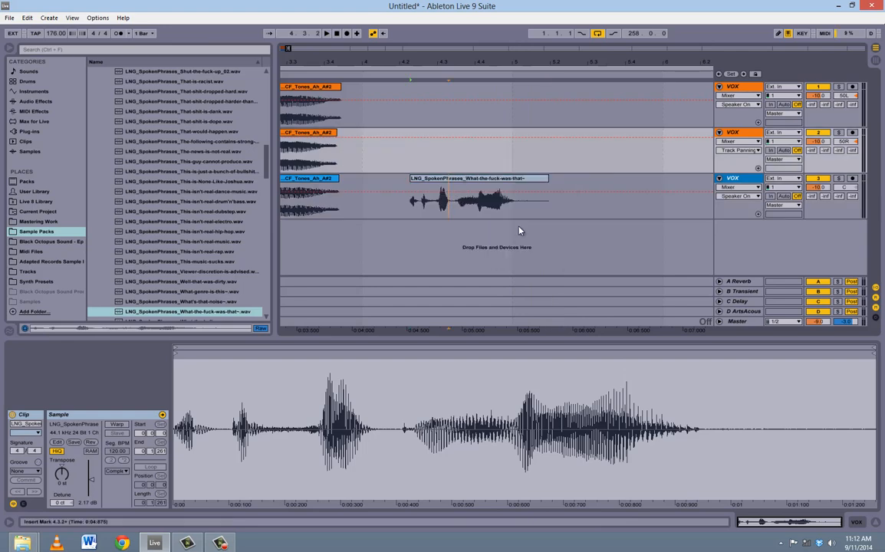
pyautogui.click(497, 247)
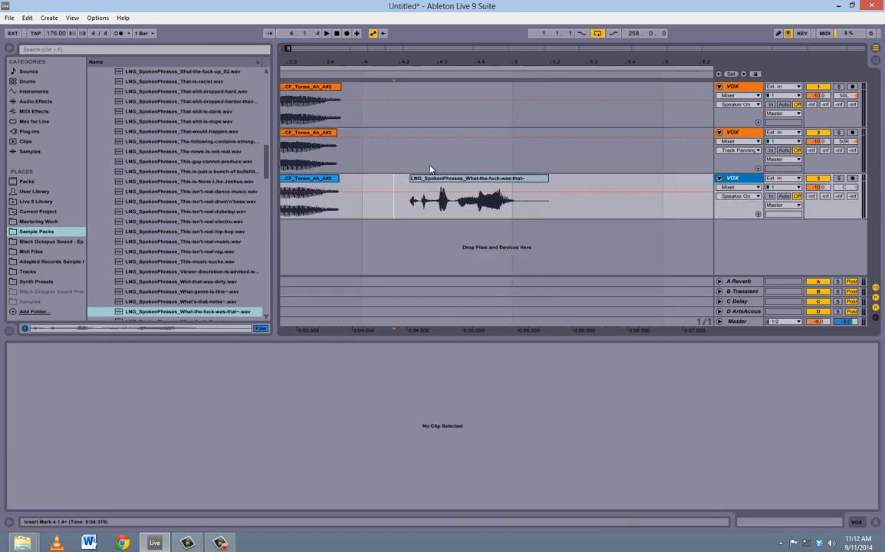
# Put copies of the spoken-phrase clip on all three VOX tracks at bar 5 and colour the third track's copy blue.
pyautogui.moveTo(444, 179); pyautogui.dragTo(563, 94)
pyautogui.rightClick(554, 192)
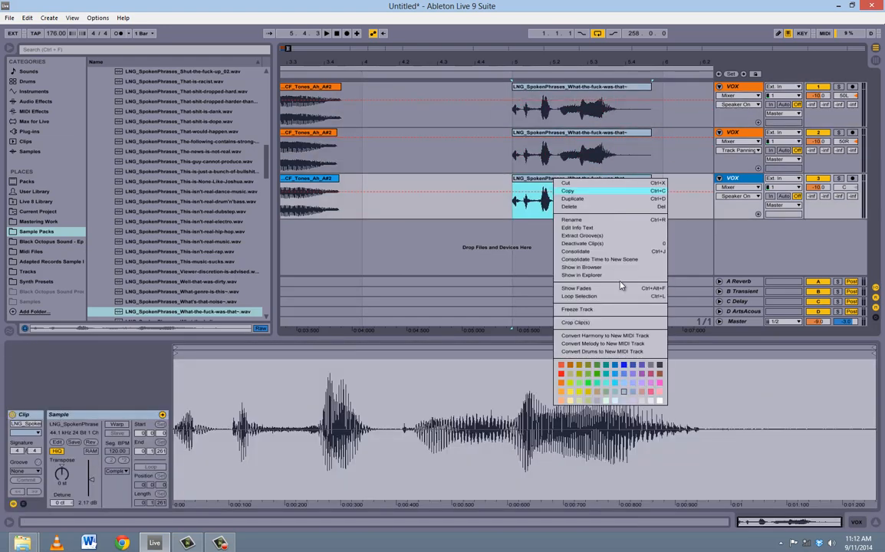
pyautogui.click(577, 174)
pyautogui.click(576, 142)
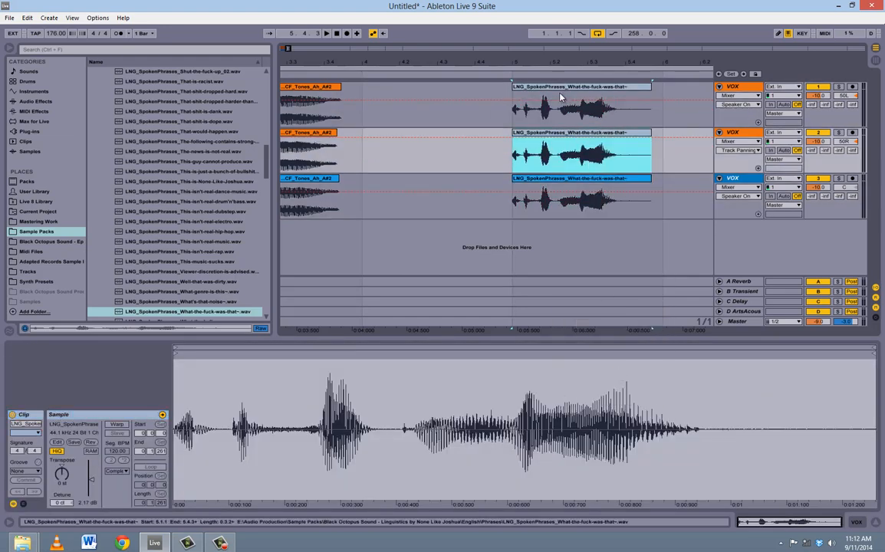
# Colour the spoken-phrase clips on the first and second VOX tracks orange to match their tracks.
pyautogui.rightClick(580, 149)
pyautogui.click(507, 311)
pyautogui.click(567, 103)
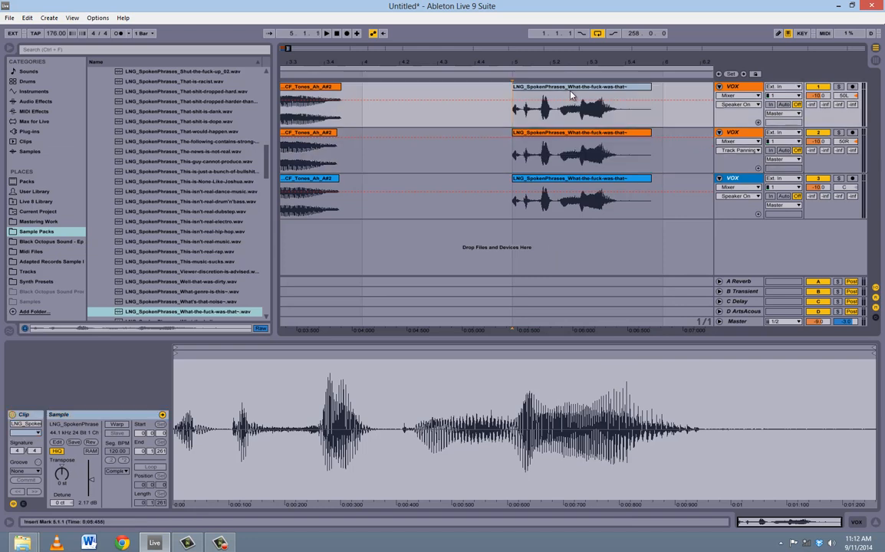
pyautogui.rightClick(573, 92)
pyautogui.click(584, 295)
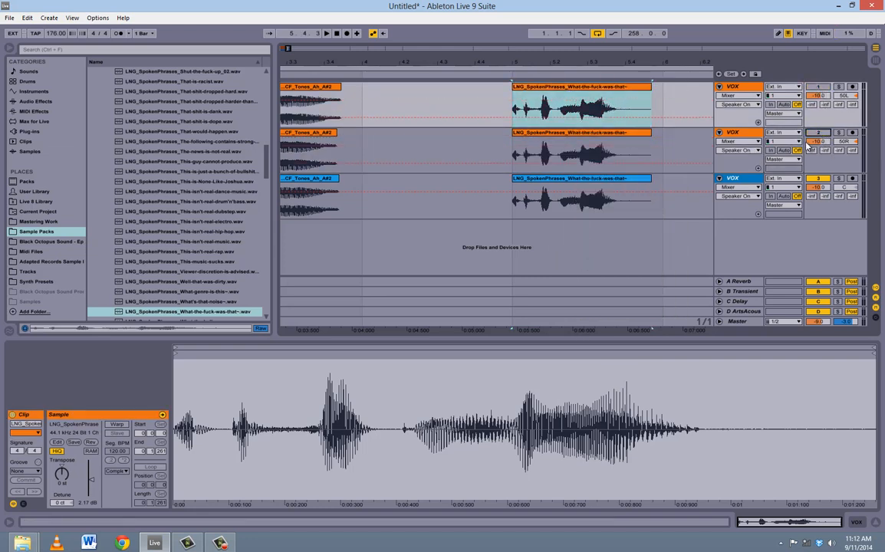
# Play the centred phrase alone, and detune the second VOX track's phrase clip to 8 ct and the first track's to -8 ct.
pyautogui.press('space')
pyautogui.press('space')
pyautogui.moveTo(598, 64); pyautogui.dragTo(464, 64)
pyautogui.click(448, 135)
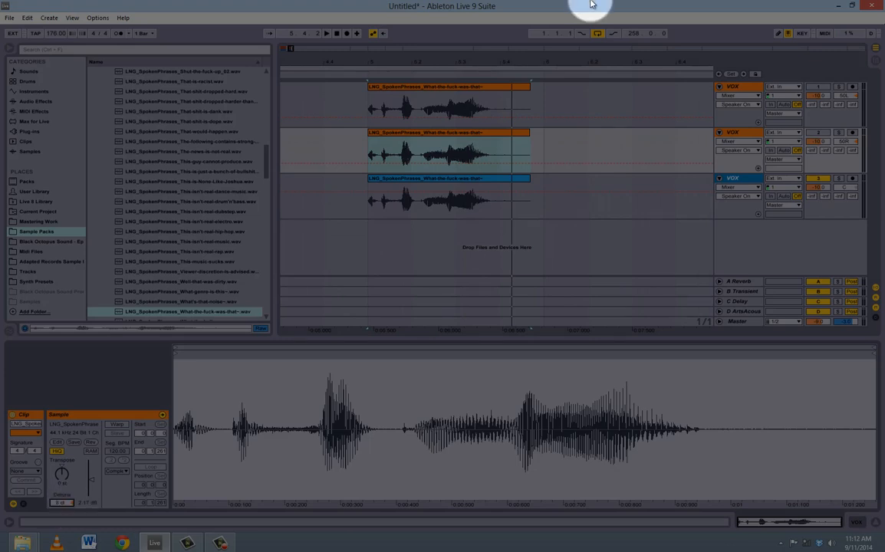
pyautogui.click(391, 89)
pyautogui.moveTo(58, 505); pyautogui.dragTo(59, 507)
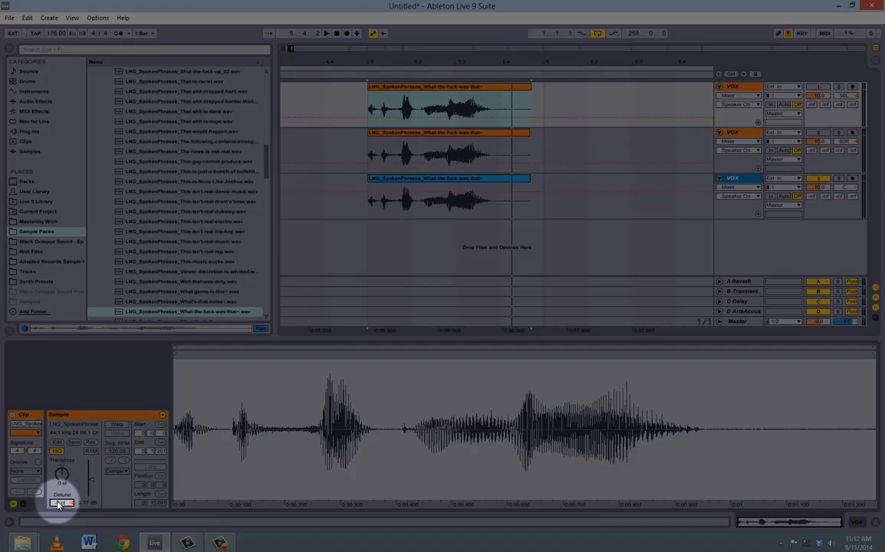
# Play the centred phrase, mute the third VOX track and reactivate the first and second VOX tracks.
pyautogui.press('space')
pyautogui.press('space')
pyautogui.press('space')
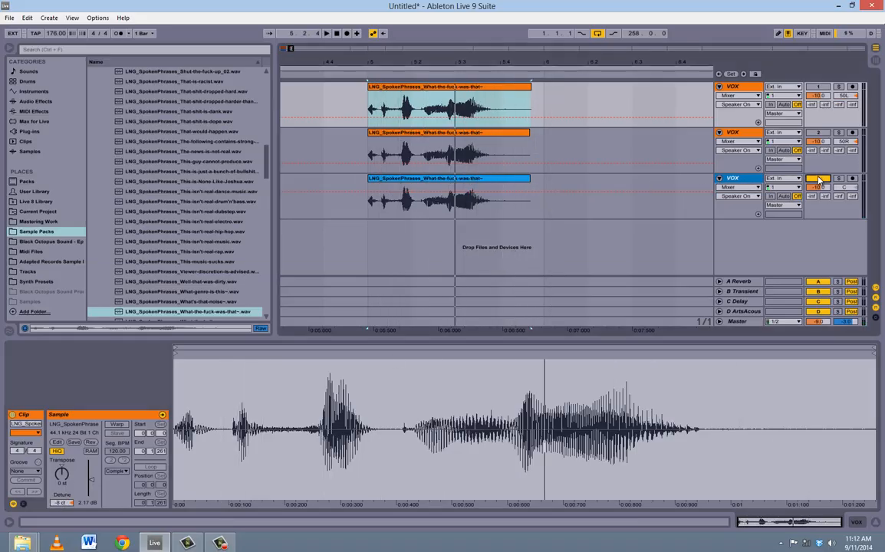
pyautogui.click(822, 132)
pyautogui.click(820, 88)
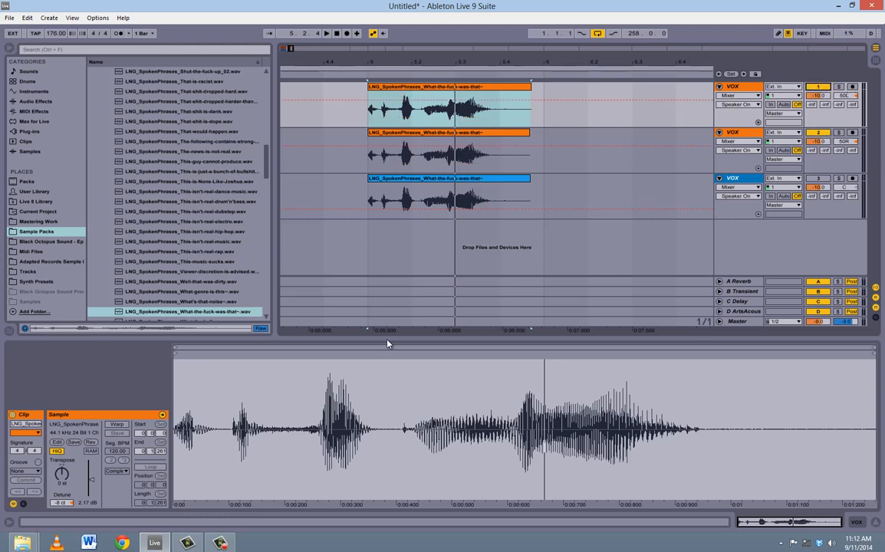
# Turn off the arrangement grid and shift the first VOX track's phrase clip very slightly later than the second track's.
pyautogui.click(379, 90)
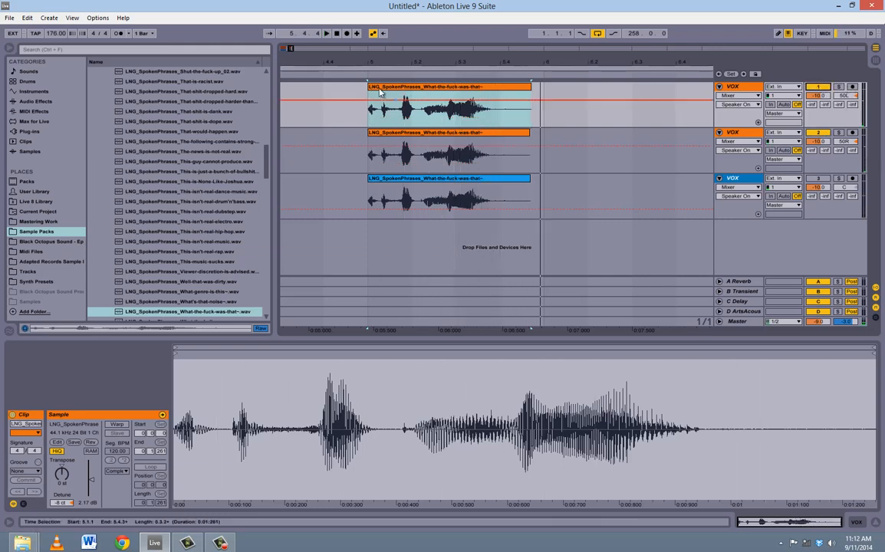
pyautogui.moveTo(371, 61); pyautogui.dragTo(375, 89)
pyautogui.rightClick(308, 116)
pyautogui.click(321, 215)
pyautogui.click(359, 91)
pyautogui.press('space')
pyautogui.moveTo(315, 60); pyautogui.dragTo(309, 42)
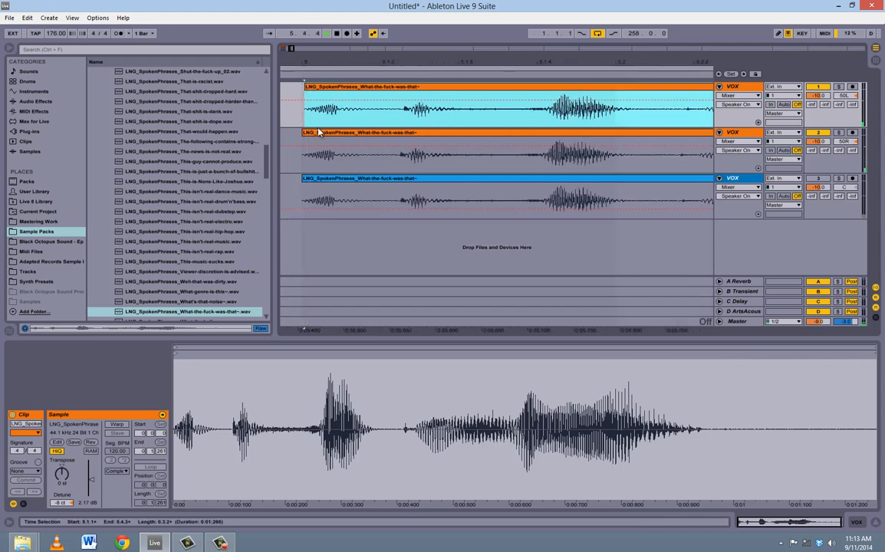
# Move the first VOX track's phrase clip a little further later and play the two detuned copies together.
pyautogui.press('space')
pyautogui.press('space')
pyautogui.moveTo(322, 88); pyautogui.dragTo(329, 89)
pyautogui.press('space')
pyautogui.press('space')
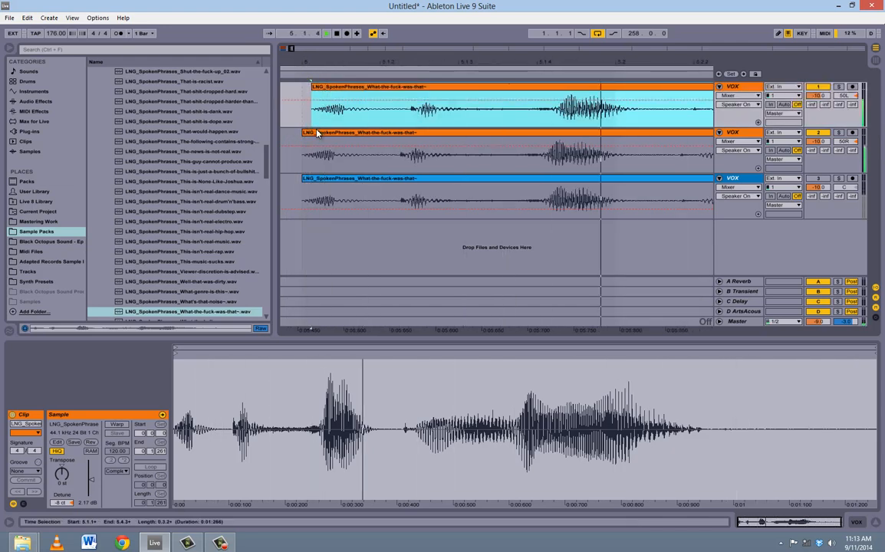
pyautogui.click(317, 133)
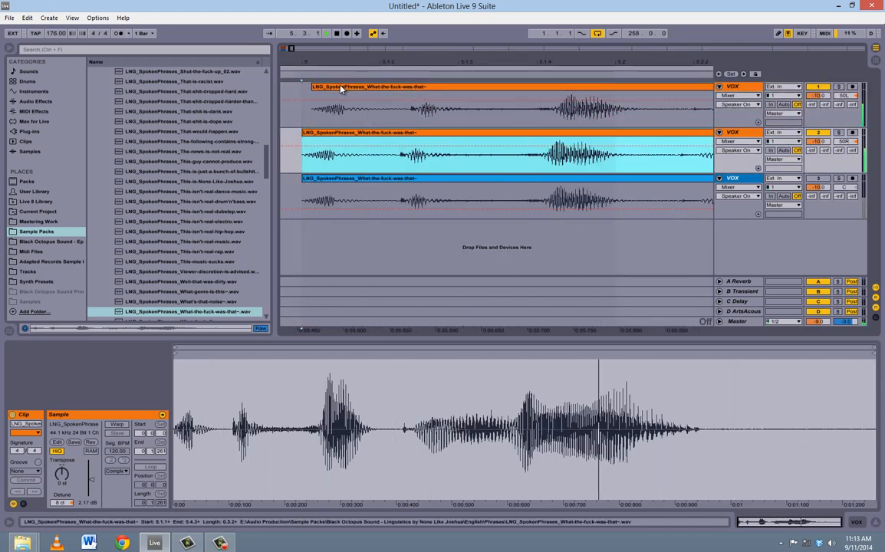
# Fine-tune the small start offset of the first VOX track's phrase clip while replaying the panned pair repeatedly.
pyautogui.moveTo(341, 89)
pyautogui.mouseDown()
pyautogui.moveTo(370, 87)
pyautogui.moveTo(360, 58)
pyautogui.moveTo(367, 89)
pyautogui.moveTo(346, 56)
pyautogui.moveTo(335, 88)
pyautogui.mouseUp()
pyautogui.press('space')
pyautogui.press('space')
pyautogui.press('space')
pyautogui.press('space')
pyautogui.press('space')
pyautogui.press('space')
pyautogui.press('space')
pyautogui.press('space')
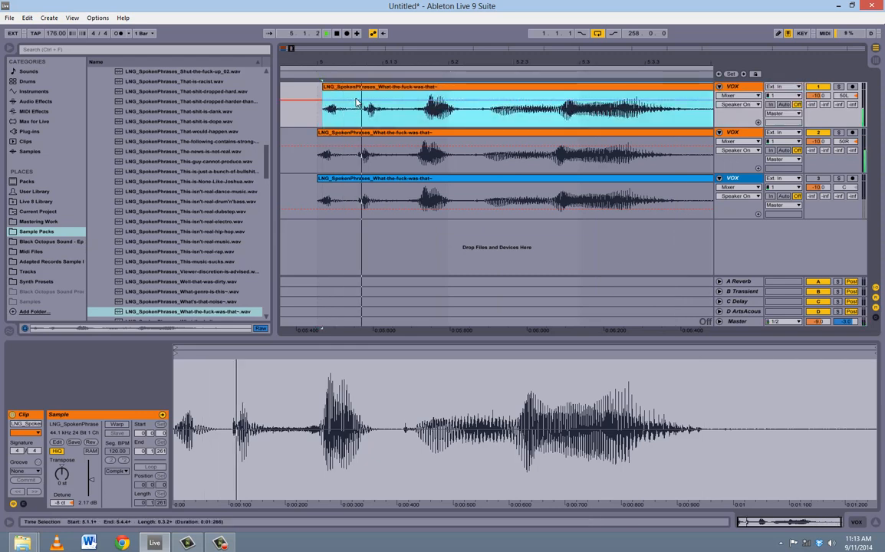
pyautogui.press('space')
pyautogui.press('space')
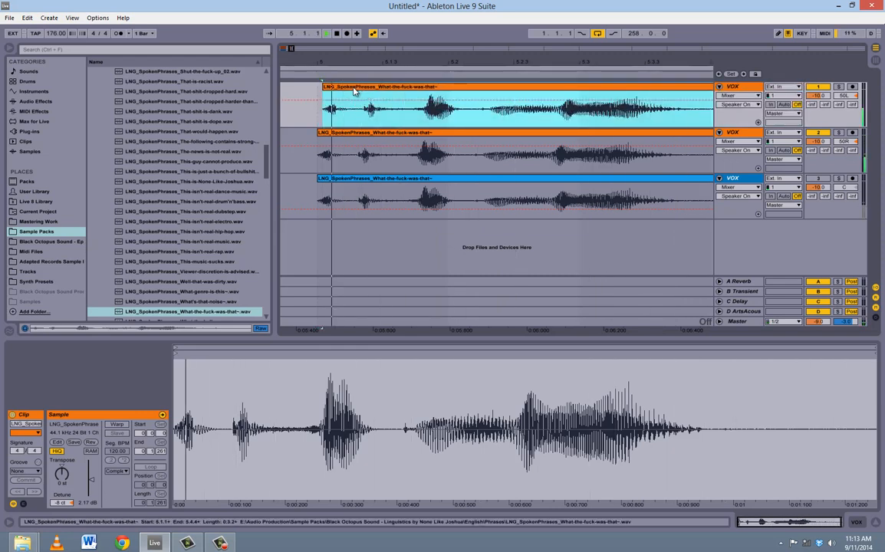
# Increase the first VOX track's phrase clip delay behind the second track's and play the result.
pyautogui.moveTo(357, 89); pyautogui.dragTo(361, 87)
pyautogui.press('space')
pyautogui.press('space')
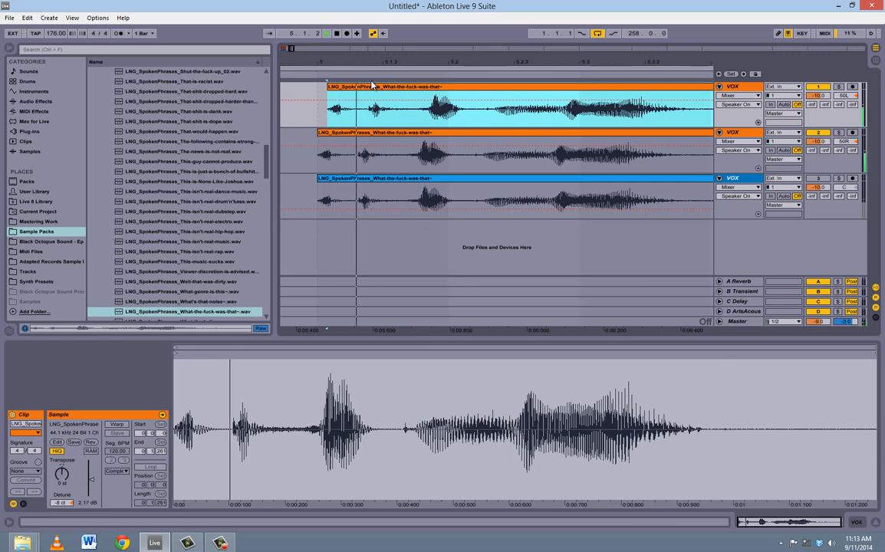
pyautogui.press('space')
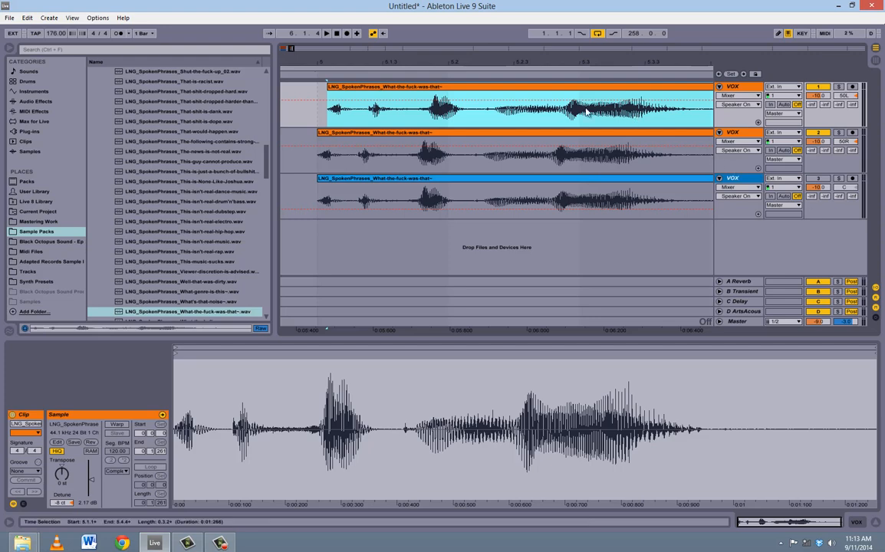
# Duplicate the second VOX track with its phrase clip and set the duplicate's panning to C.
pyautogui.click(738, 133)
pyautogui.hotkey('ctrl', 'd')
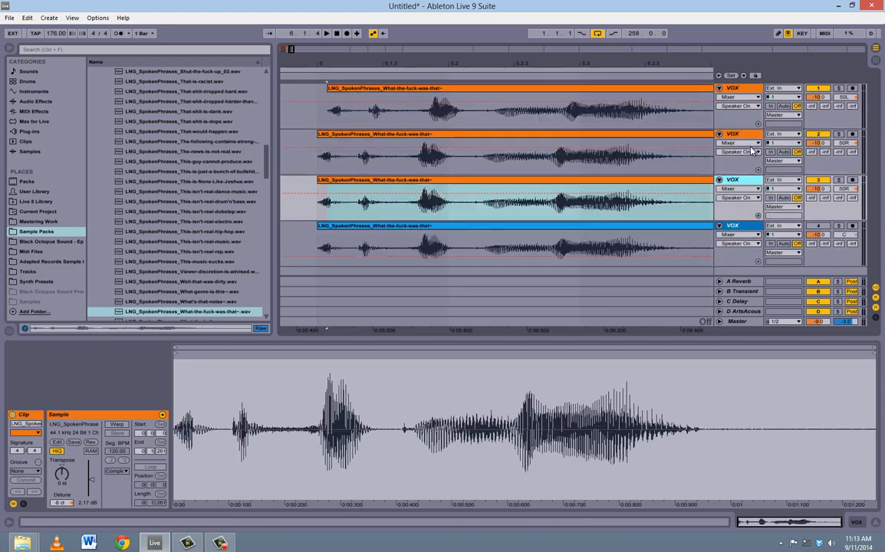
pyautogui.moveTo(510, 67); pyautogui.dragTo(506, 63)
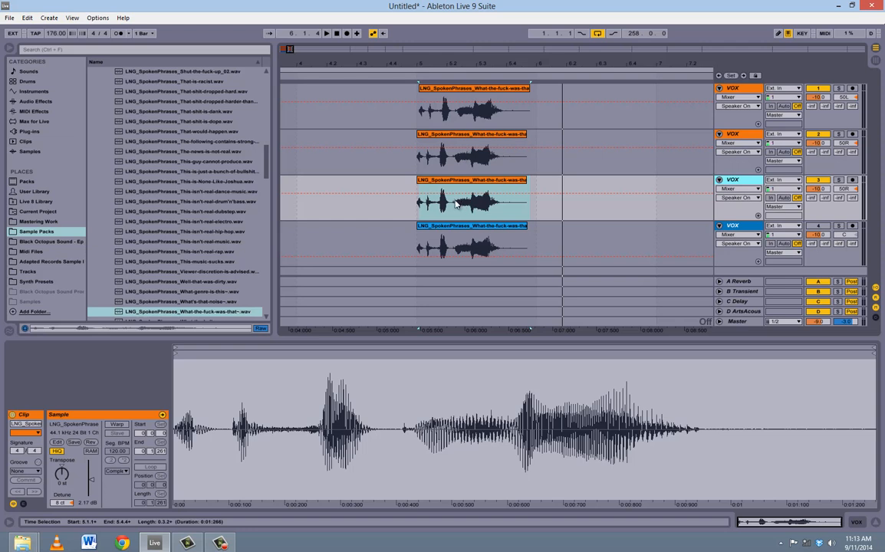
pyautogui.click(854, 190)
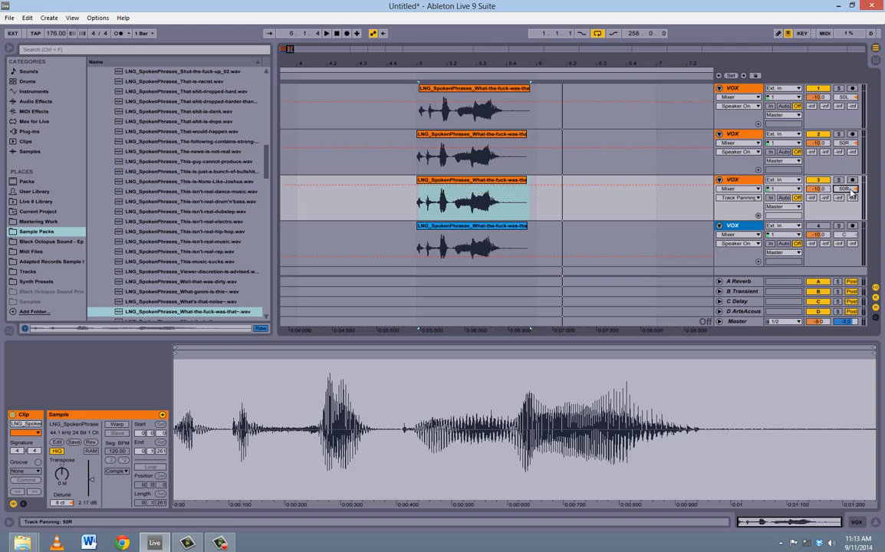
# Search the plug-ins for CENTER, add Center Stereo from WaveShell-VST 9.1 to the duplicated VOX track and close its window.
pyautogui.click(39, 47)
pyautogui.write('CENTE')
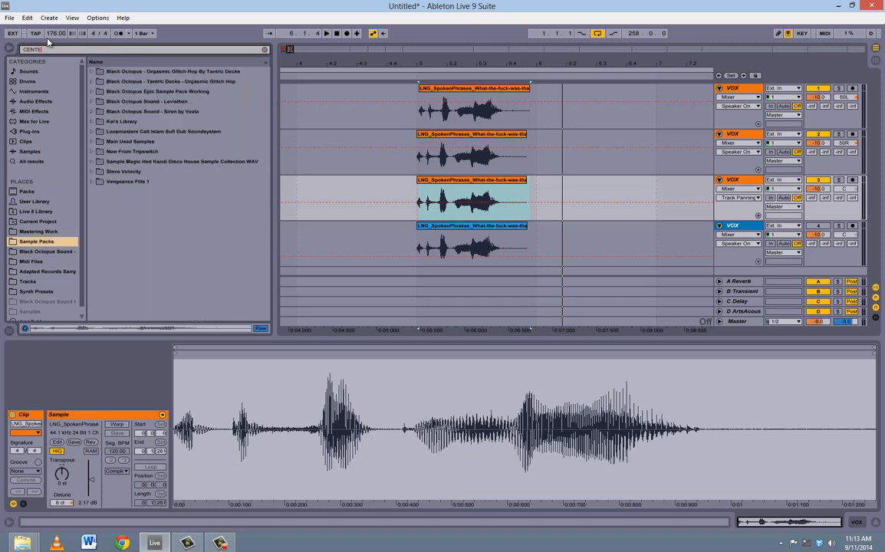
pyautogui.write('R')
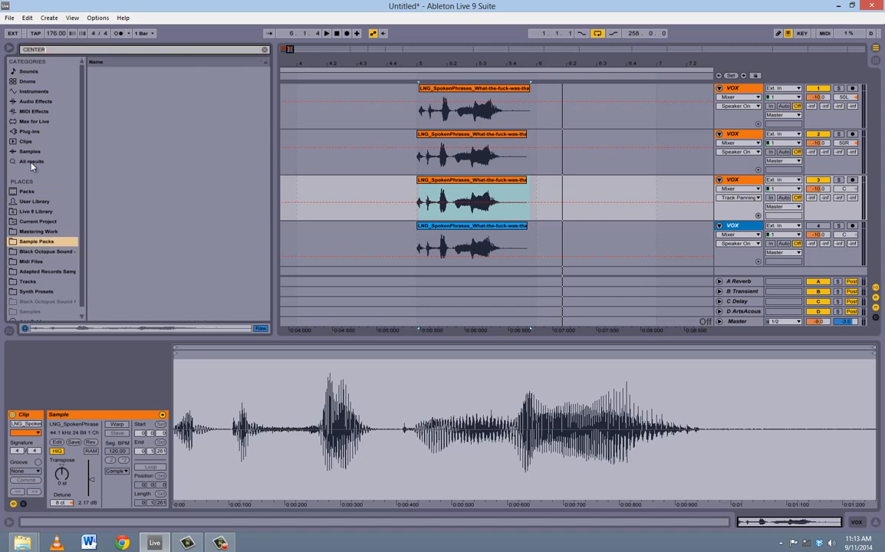
pyautogui.click(27, 133)
pyautogui.click(92, 82)
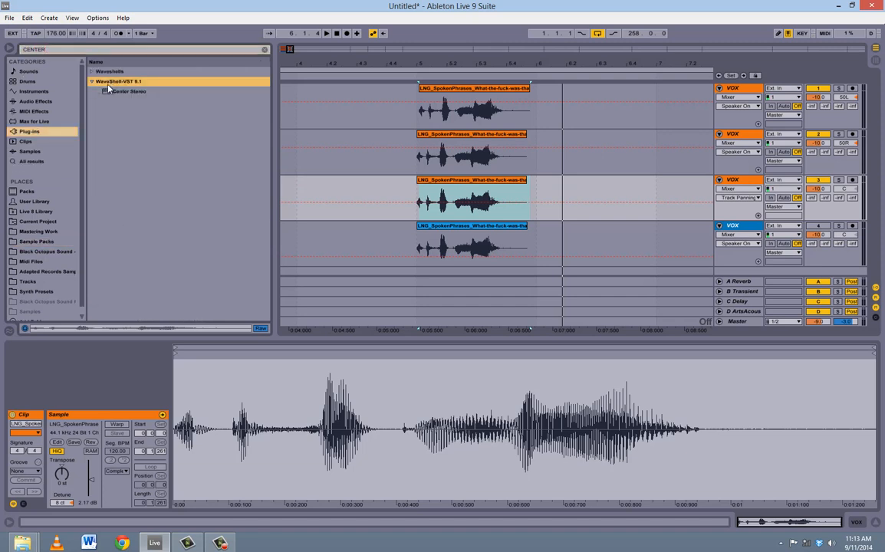
pyautogui.moveTo(112, 92); pyautogui.dragTo(466, 192)
pyautogui.click(388, 144)
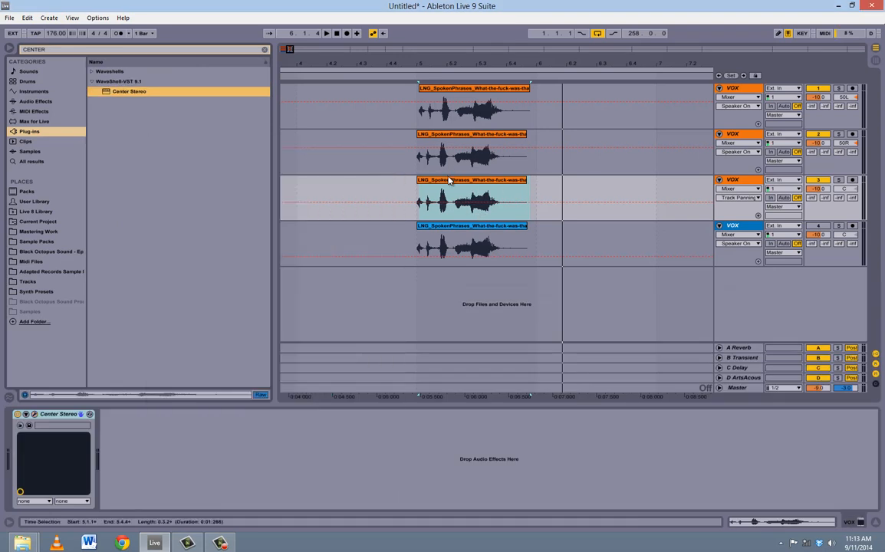
# Colour the duplicated third VOX track and its phrase clip green.
pyautogui.rightClick(449, 181)
pyautogui.click(482, 385)
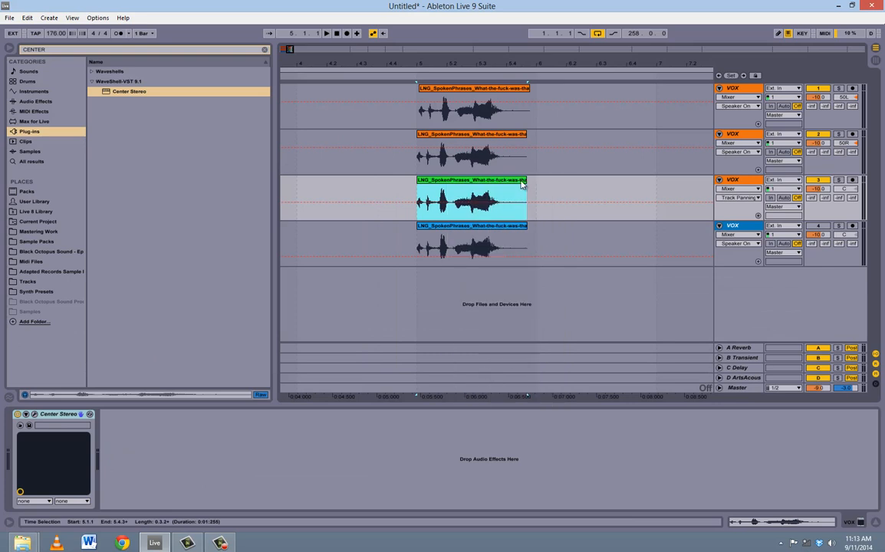
pyautogui.rightClick(749, 182)
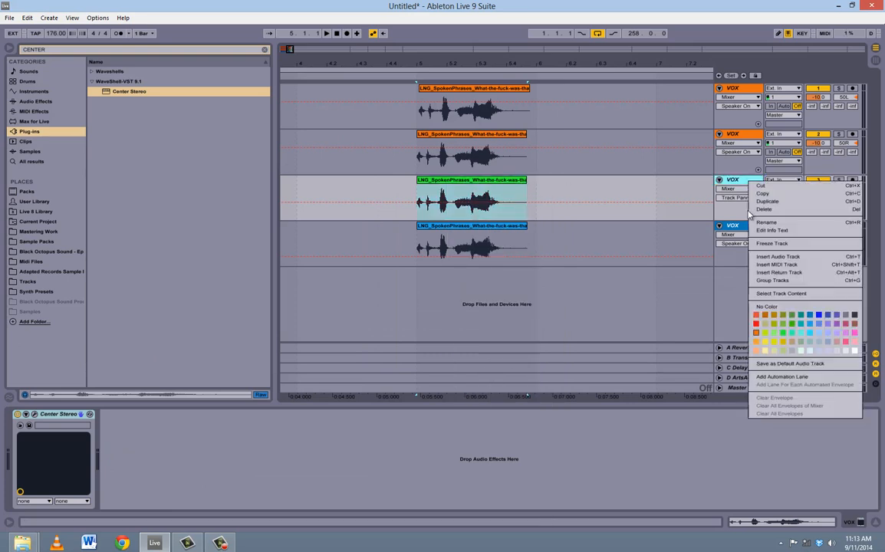
pyautogui.click(789, 334)
pyautogui.rightClick(756, 185)
pyautogui.click(790, 335)
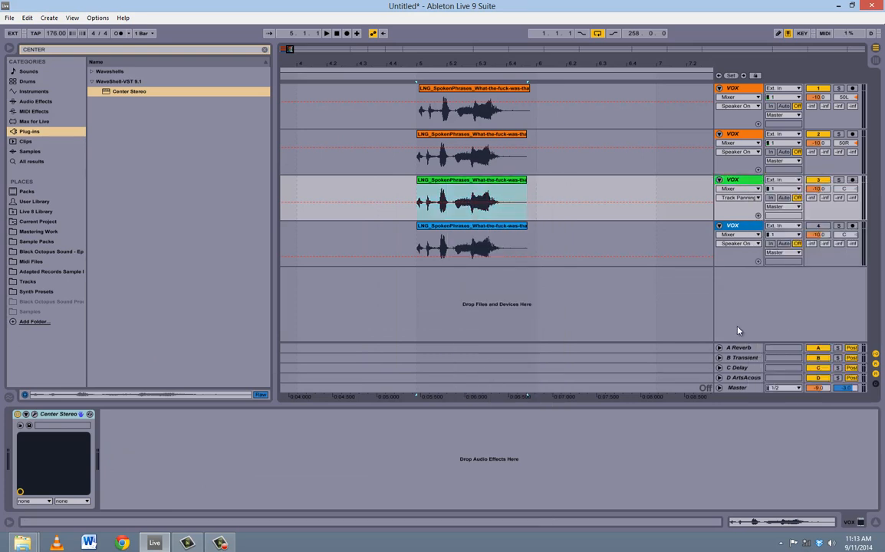
# Solo the green VOX track, and view and close its Center Stereo plug-in window.
pyautogui.click(446, 181)
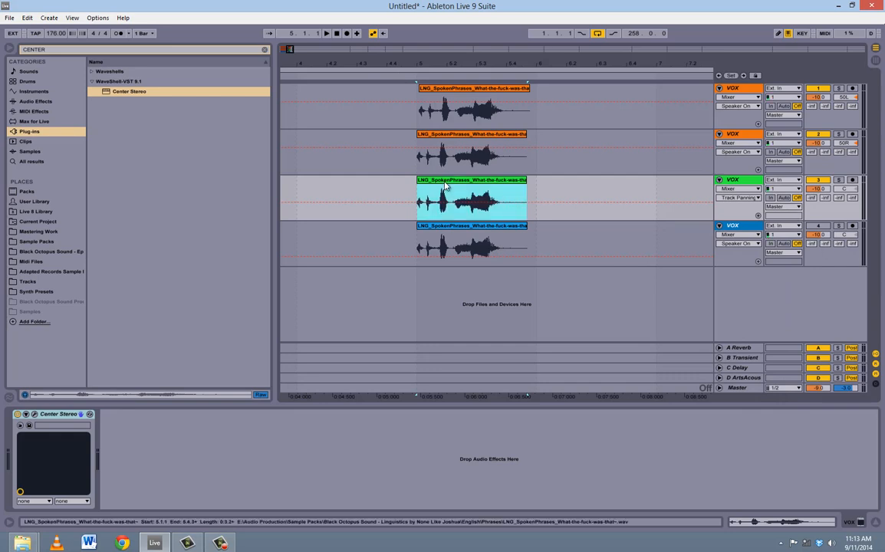
pyautogui.click(839, 180)
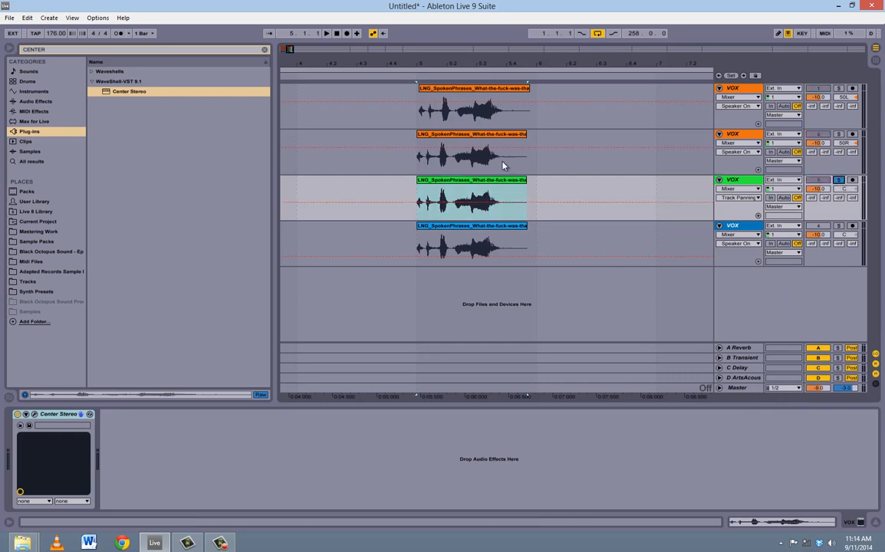
pyautogui.click(41, 415)
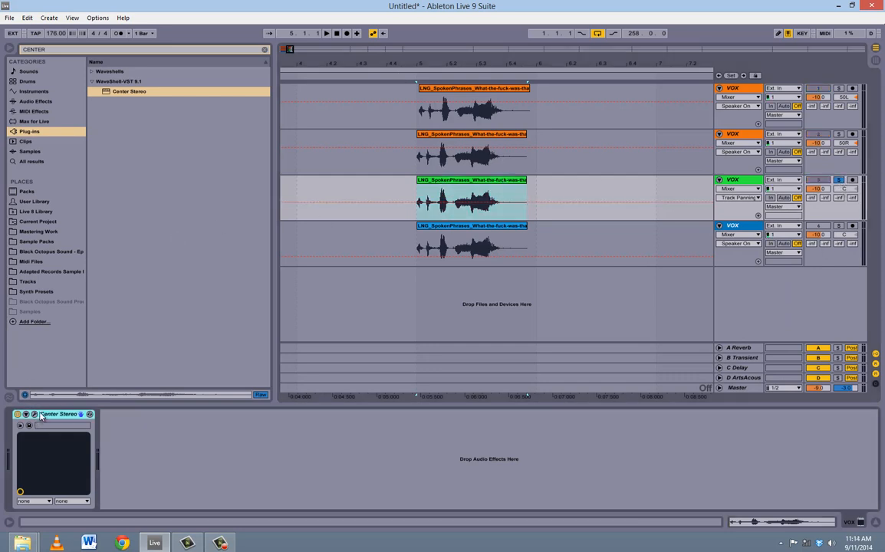
pyautogui.click(34, 415)
pyautogui.moveTo(283, 156); pyautogui.dragTo(451, 135)
pyautogui.click(471, 125)
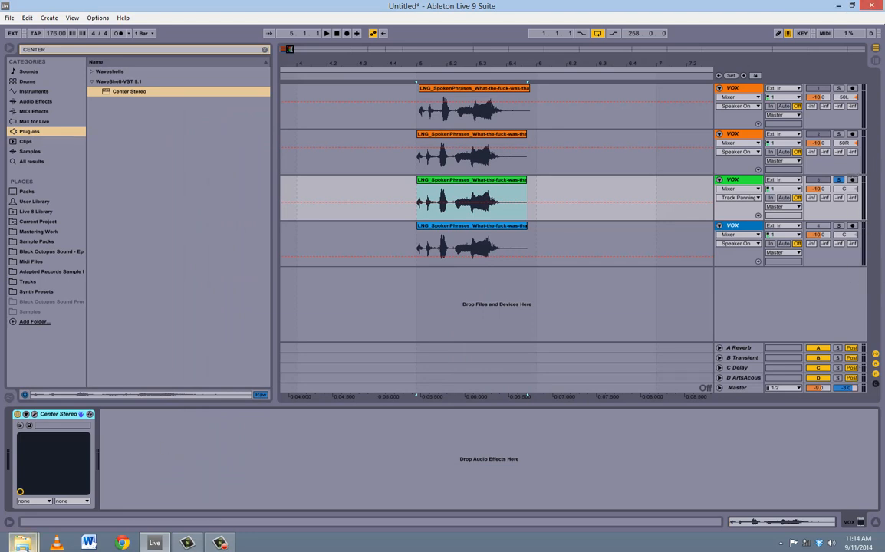
# Switch to File Explorer, search the Desktop for "mid", view the Mid Side Jpg picture, and close it along with the search results.
pyautogui.moveTo(22, 542)
pyautogui.click(85, 491)
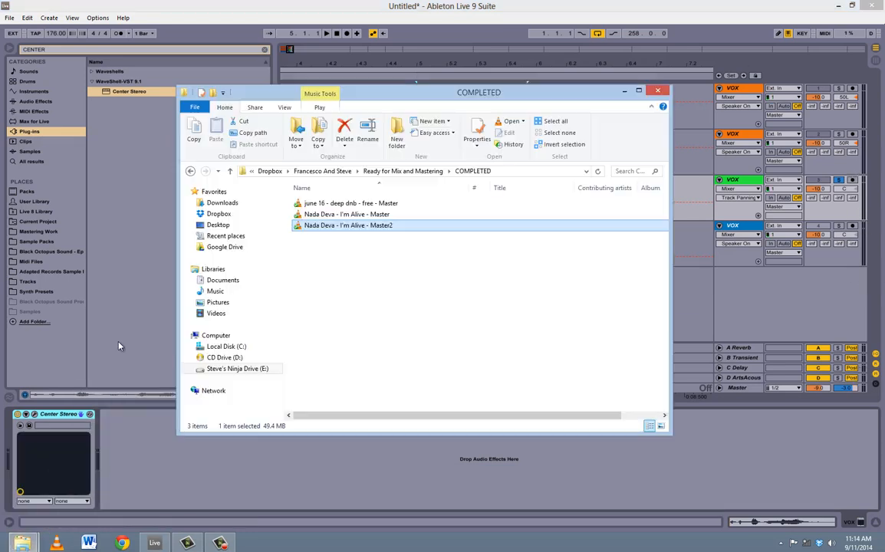
pyautogui.click(218, 225)
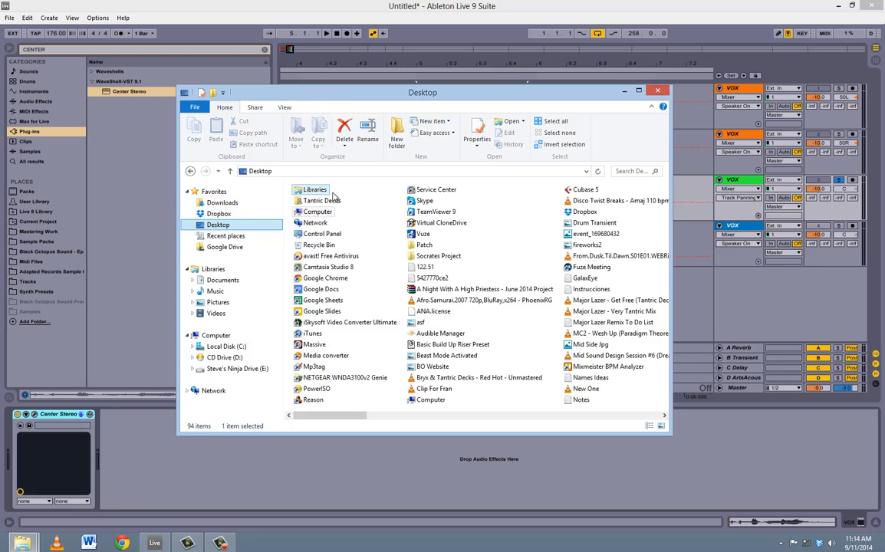
pyautogui.click(633, 172)
pyautogui.write('mid')
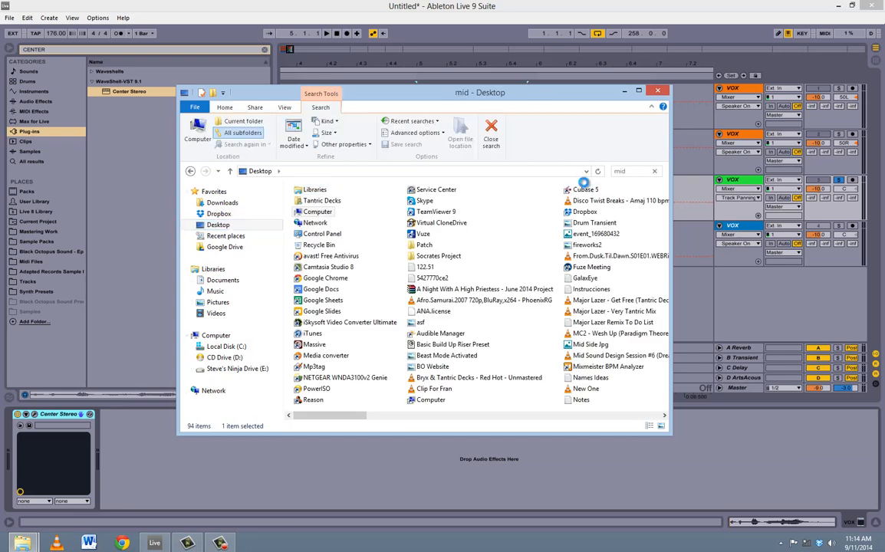
pyautogui.doubleClick(314, 201)
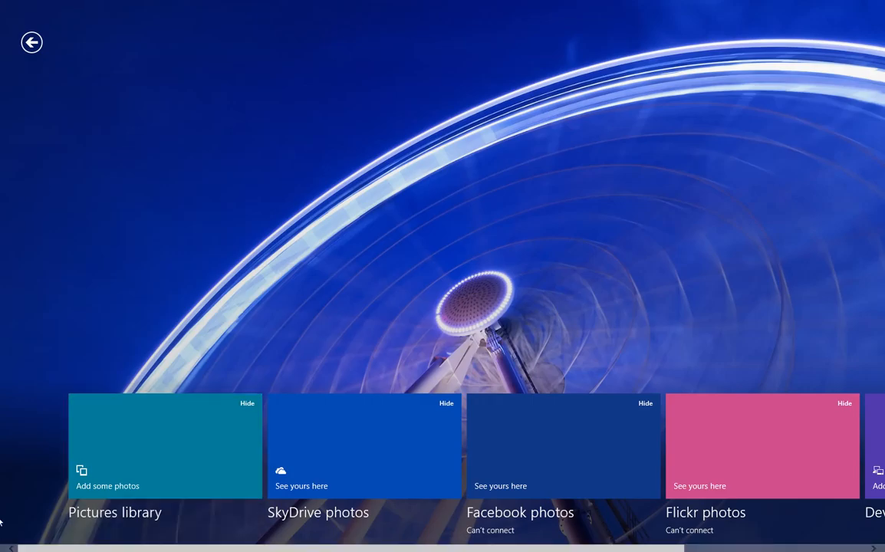
pyautogui.click(1, 4)
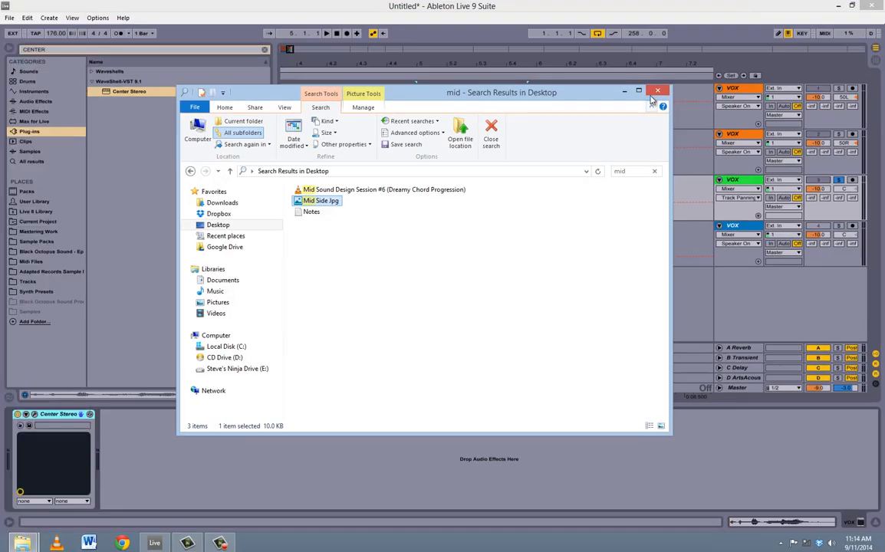
pyautogui.click(656, 92)
# Open the Center Stereo plug-in window on the green VOX track and place it over the arrangement.
pyautogui.click(482, 194)
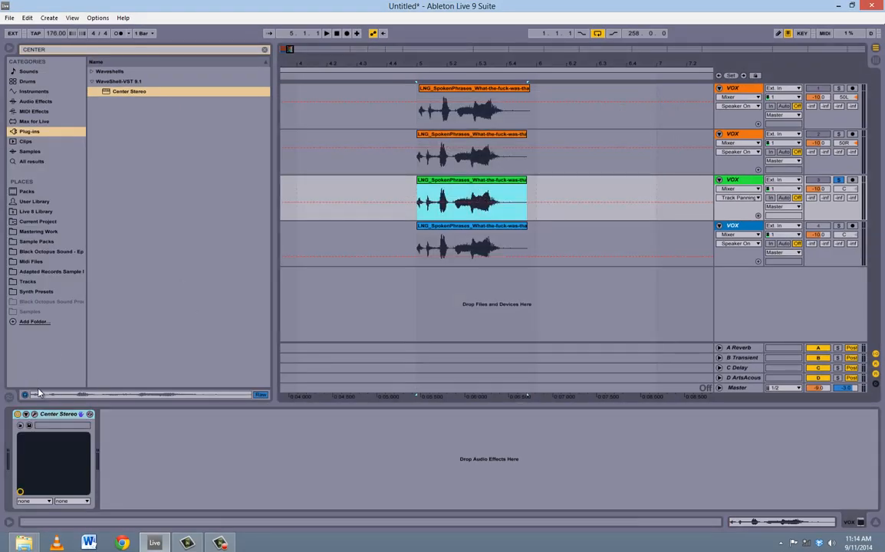
pyautogui.click(34, 414)
pyautogui.moveTo(397, 129); pyautogui.dragTo(410, 125)
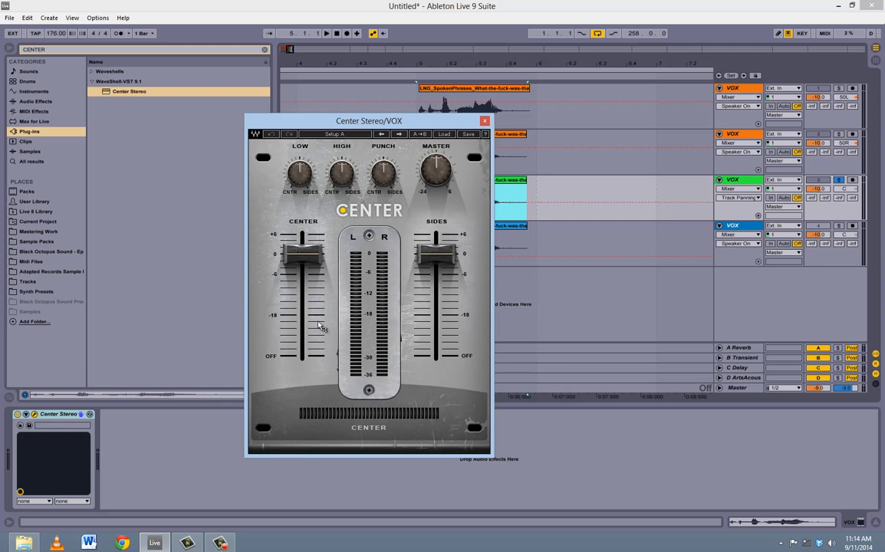
# Pull both the Center and Sides faders of the green VOX track's Center Stereo plug-in down to Off, and close its window.
pyautogui.moveTo(304, 274); pyautogui.dragTo(290, 377)
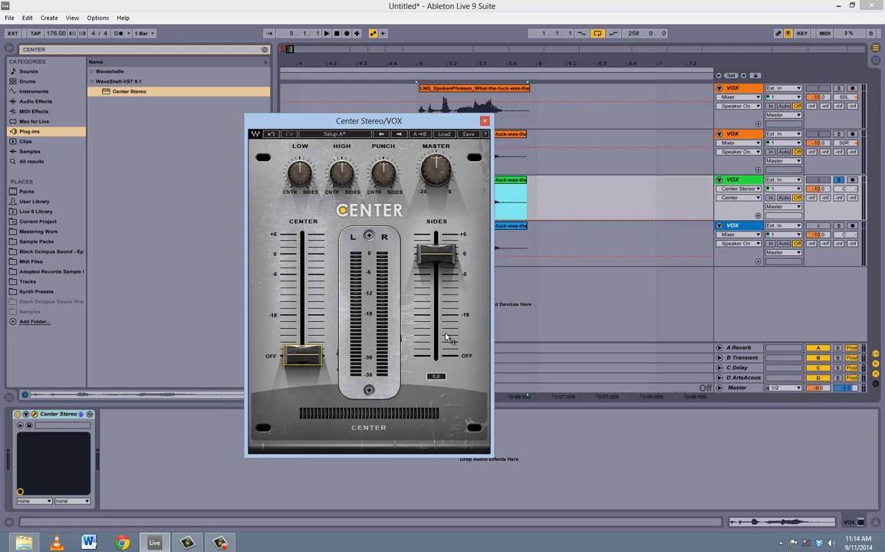
pyautogui.moveTo(443, 281); pyautogui.dragTo(428, 486)
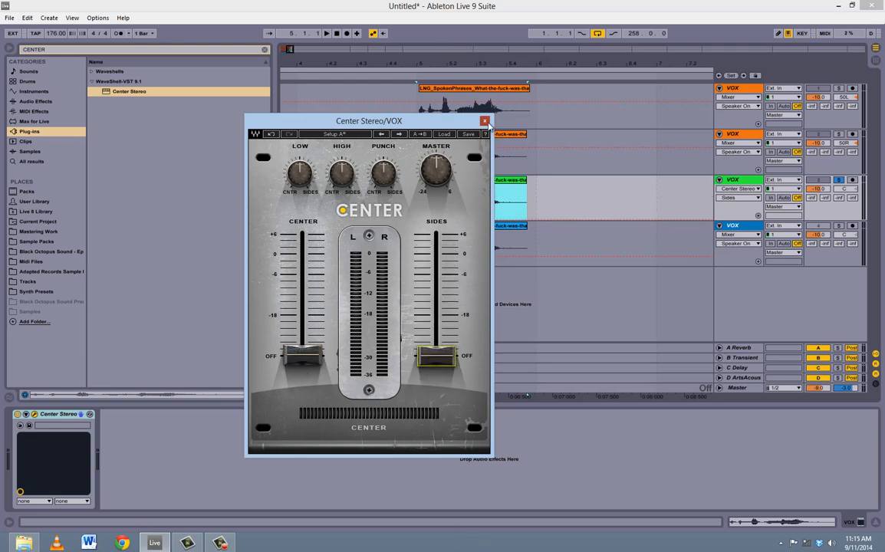
pyautogui.click(486, 123)
pyautogui.click(512, 116)
pyautogui.click(518, 155)
pyautogui.click(519, 110)
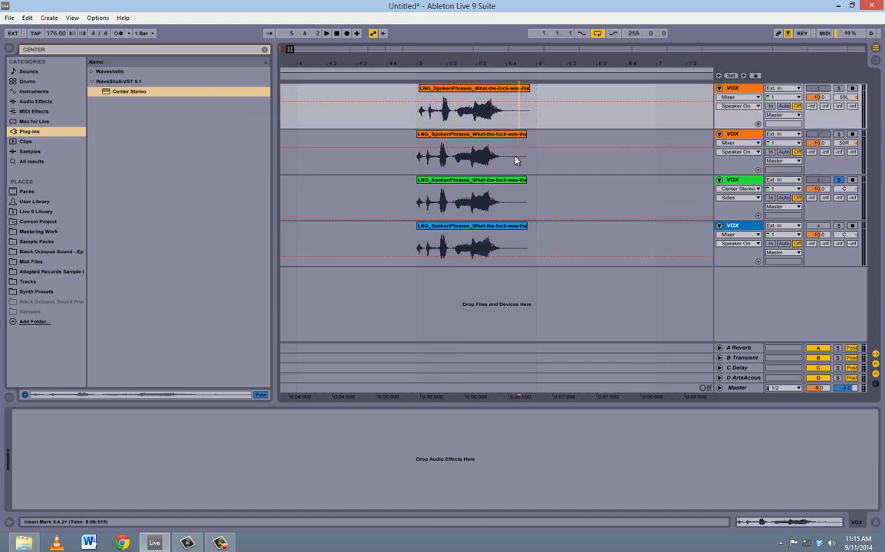
pyautogui.click(515, 157)
pyautogui.click(513, 119)
pyautogui.click(508, 160)
pyautogui.click(503, 198)
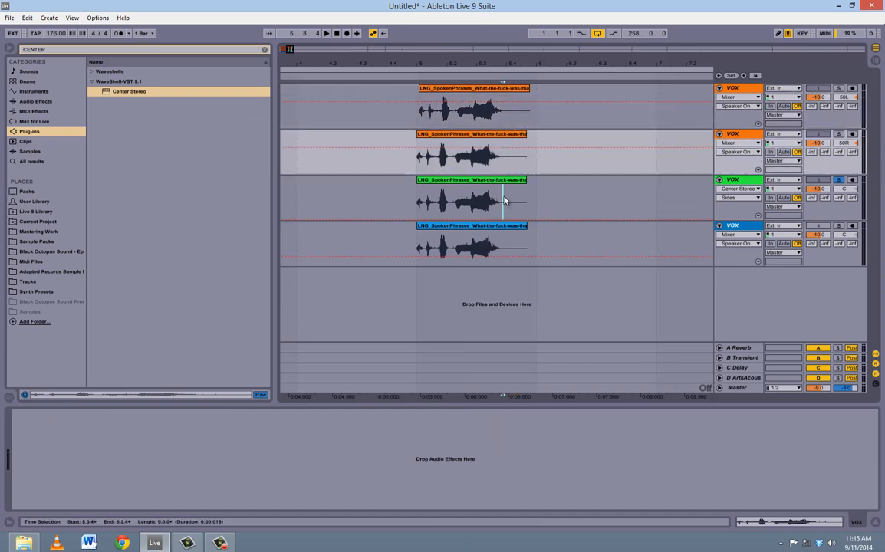
# Reopen the green track's Center Stereo, try the Center fader partway up, return it to Off, and close the window.
pyautogui.click(33, 415)
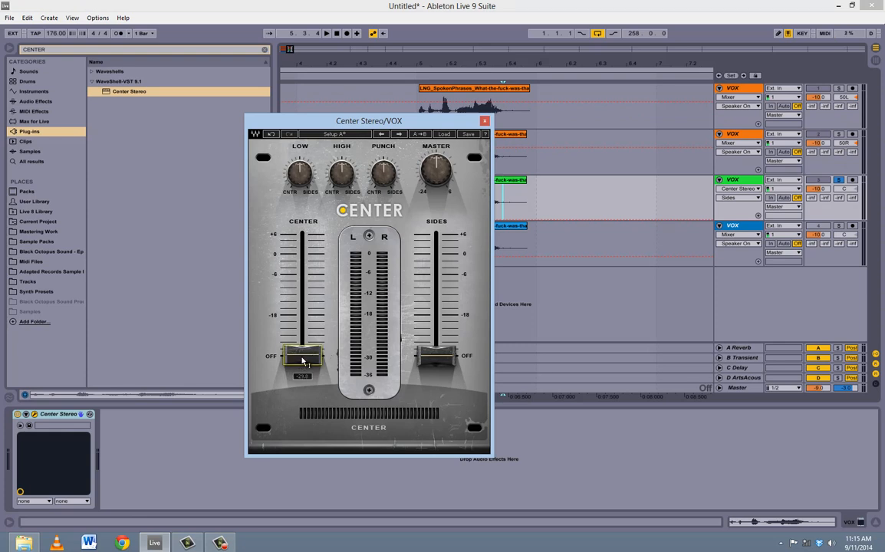
pyautogui.moveTo(304, 370); pyautogui.dragTo(320, 317)
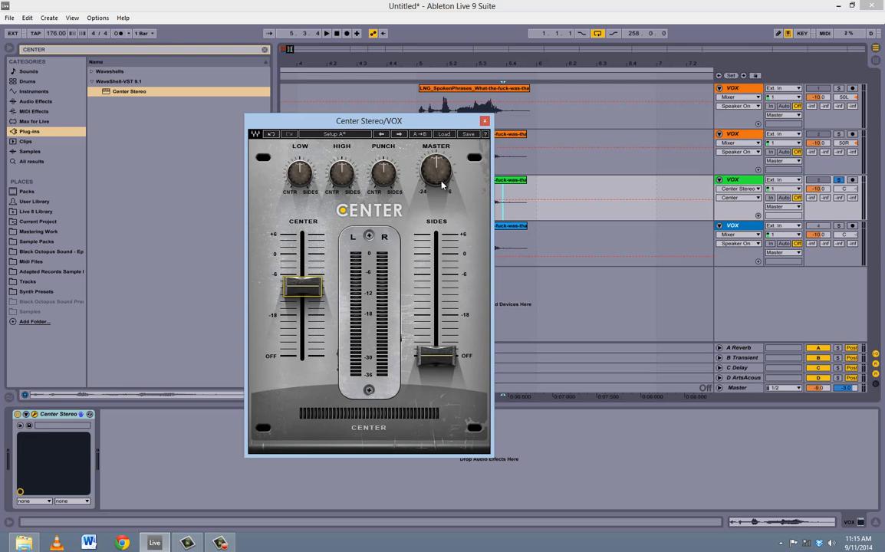
pyautogui.click(312, 353)
pyautogui.click(484, 121)
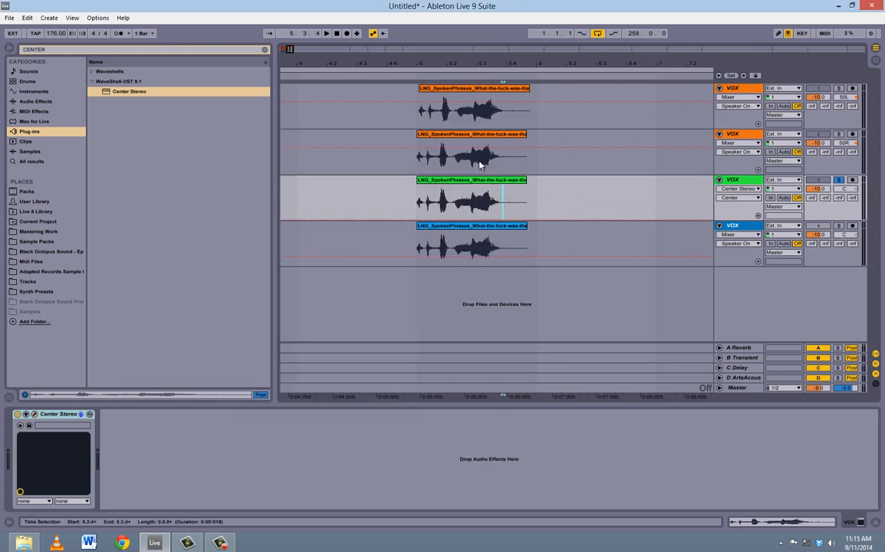
# Loop the second VOX phrase clip's range, raise the green track's Center fader to about -18, and play the loop.
pyautogui.click(452, 150)
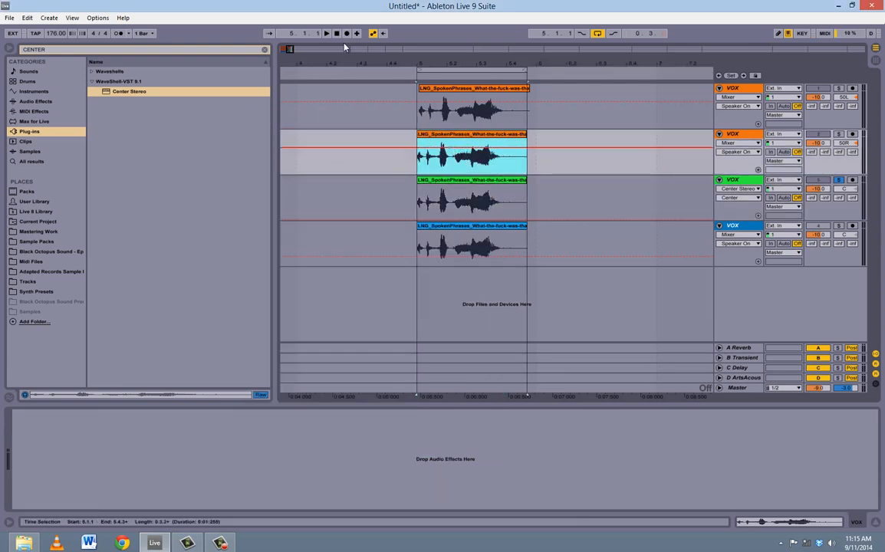
pyautogui.click(438, 198)
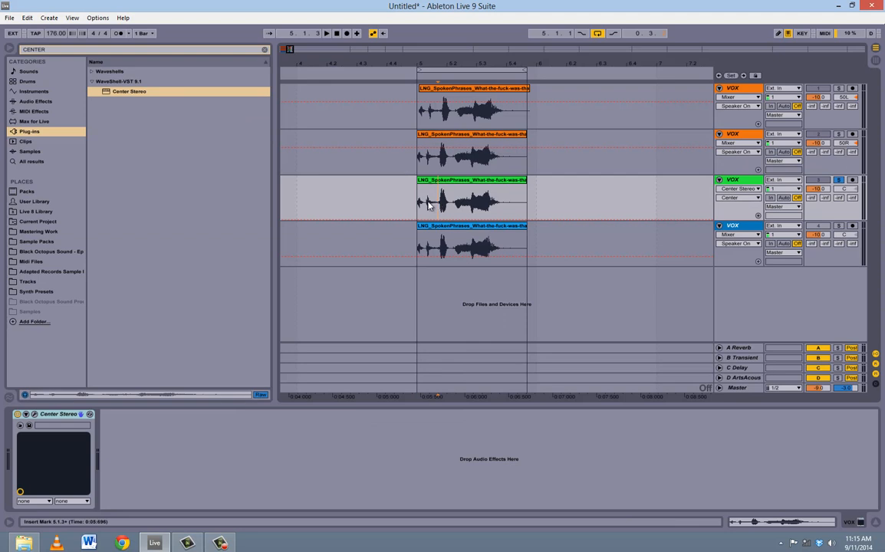
pyautogui.click(33, 414)
pyautogui.moveTo(302, 355); pyautogui.dragTo(310, 314)
pyautogui.press('space')
# Solo both orange VOX tracks together with the green one and play the loop.
pyautogui.keyDown('ctrl'); pyautogui.click(839, 134); pyautogui.keyUp('ctrl')
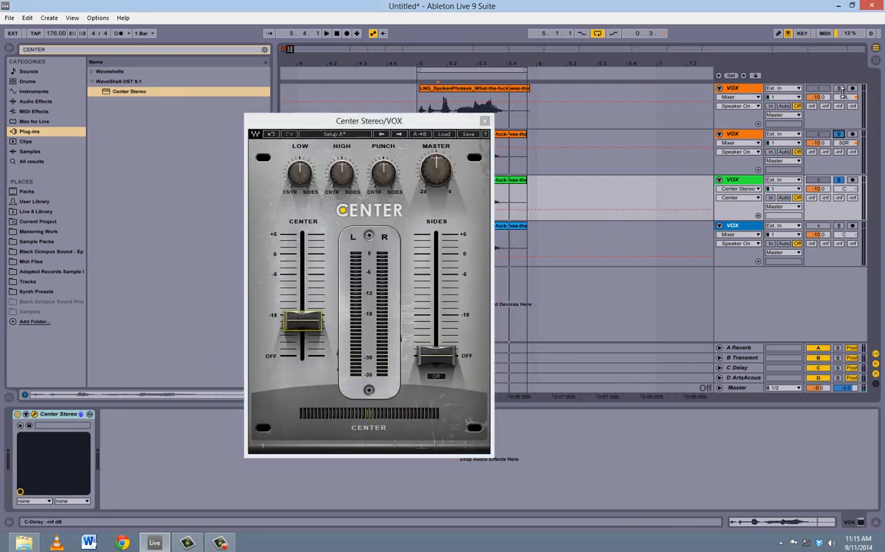
pyautogui.keyDown('ctrl'); pyautogui.click(839, 89); pyautogui.keyUp('ctrl')
pyautogui.press('space')
# Try the Center fader near 0 during playback, settle it just below -6, and close the Center Stereo window.
pyautogui.moveTo(315, 326); pyautogui.dragTo(309, 251)
pyautogui.click(35, 414)
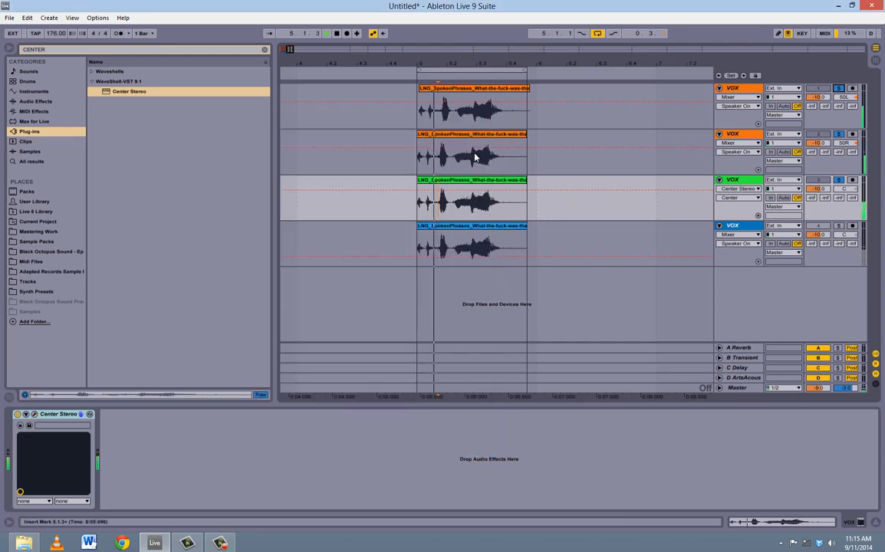
pyautogui.click(39, 416)
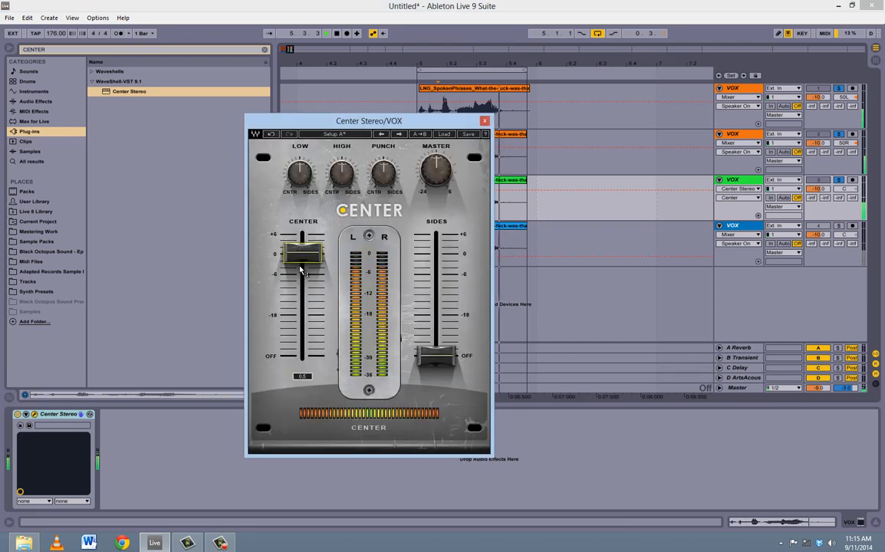
pyautogui.moveTo(303, 244); pyautogui.dragTo(300, 292)
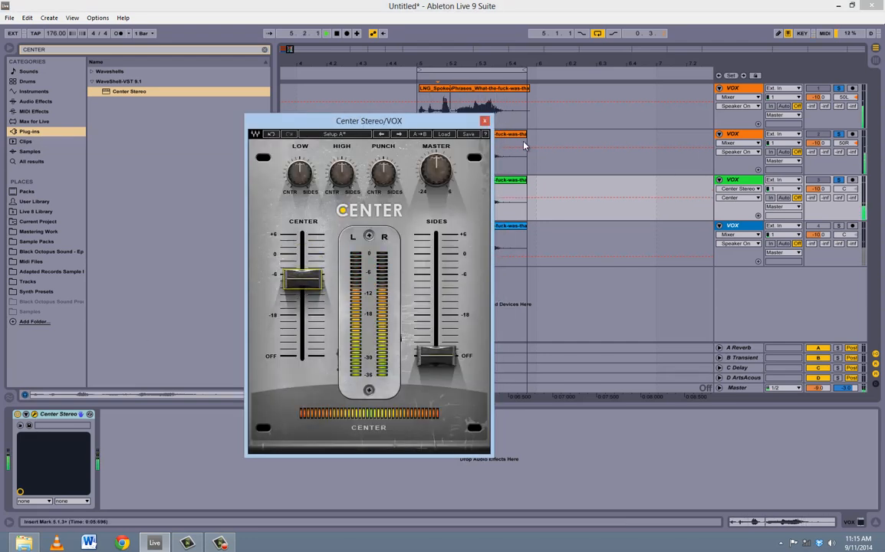
pyautogui.click(484, 120)
# Unsolo the green VOX track and both orange VOX tracks.
pyautogui.click(839, 181)
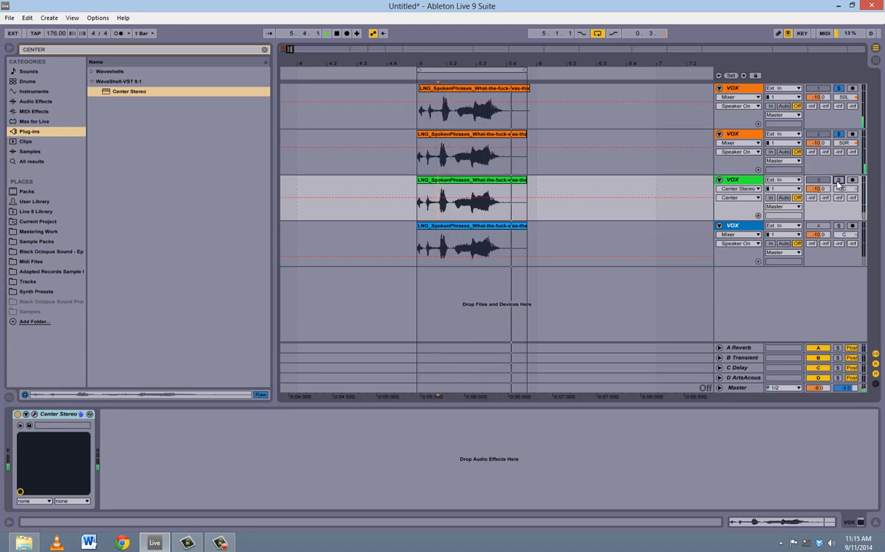
pyautogui.click(839, 89)
pyautogui.click(839, 135)
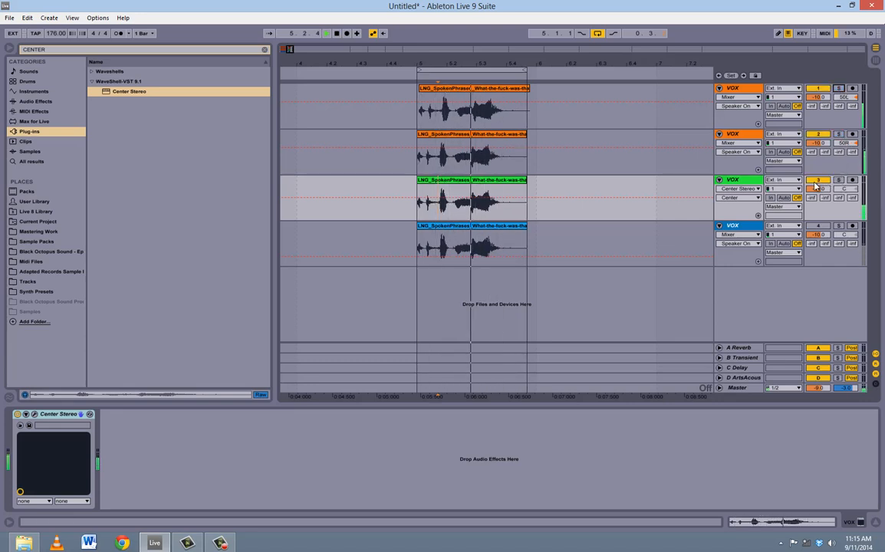
# Compare the looped mix with the green VOX track switched off and on, and stop playback.
pyautogui.click(820, 181)
pyautogui.click(820, 181)
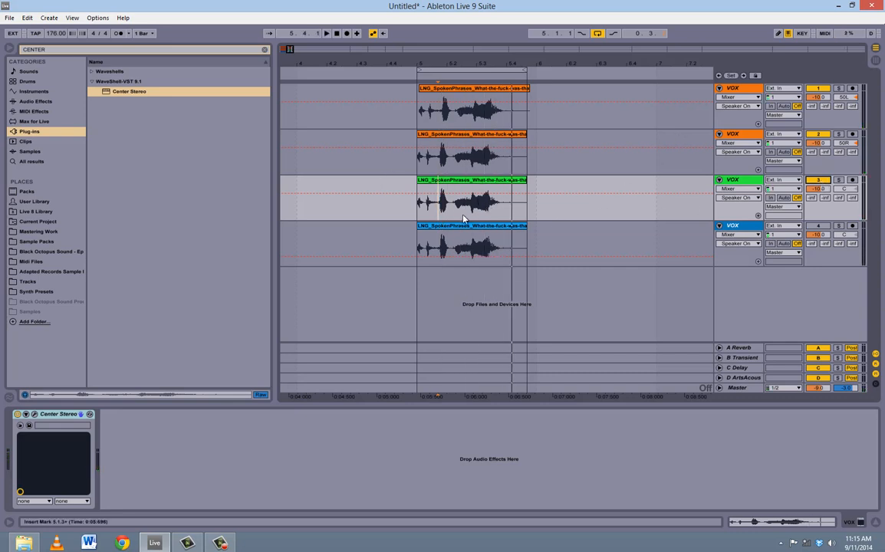
pyautogui.click(483, 219)
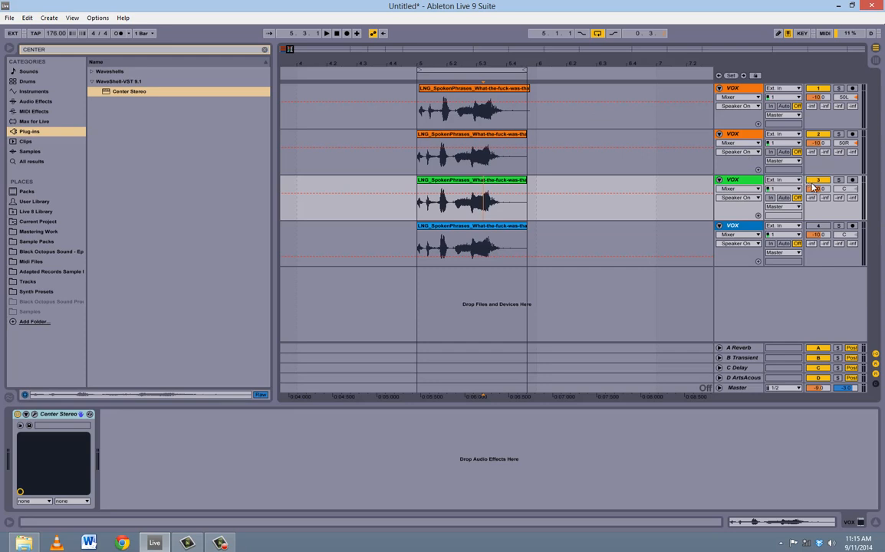
pyautogui.press('space')
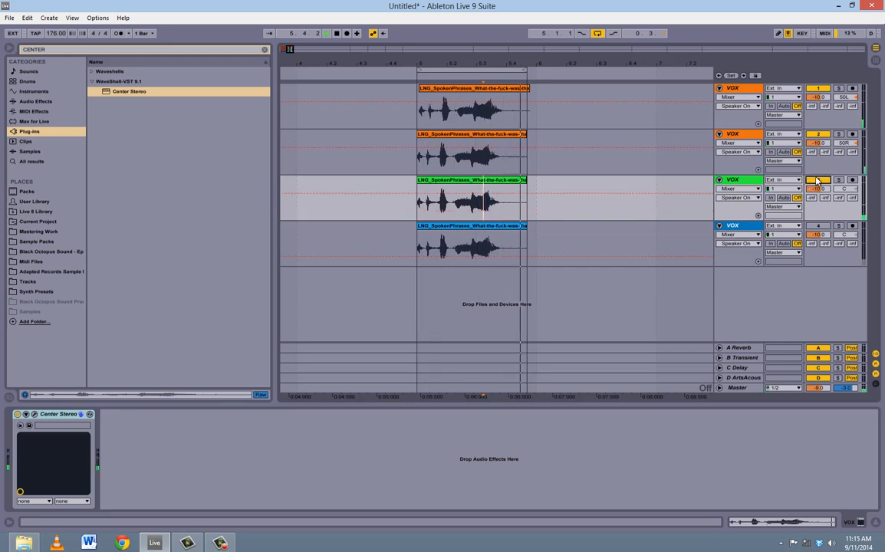
pyautogui.press('space')
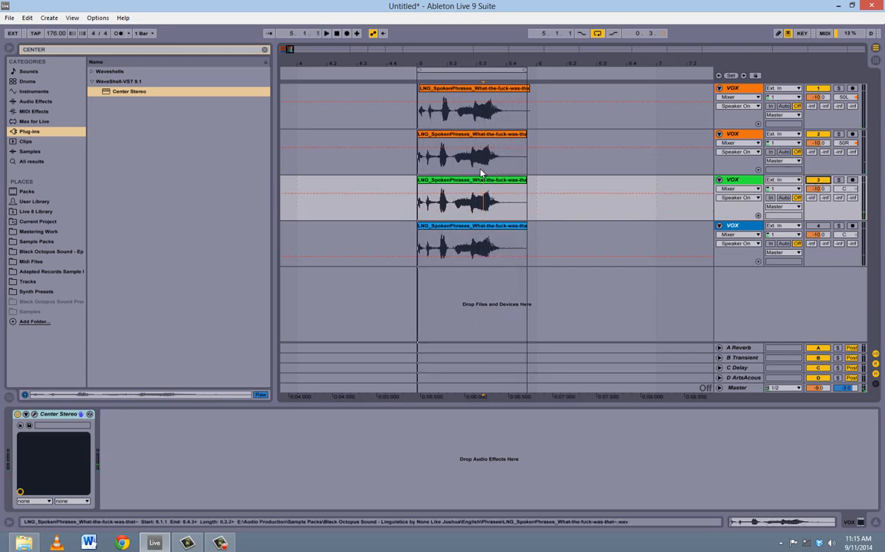
# Shift the green phrase clip slightly earlier than the other copies, off the grid, and loop playback over its new range.
pyautogui.moveTo(422, 65); pyautogui.dragTo(424, 68)
pyautogui.rightClick(306, 208)
pyautogui.click(325, 308)
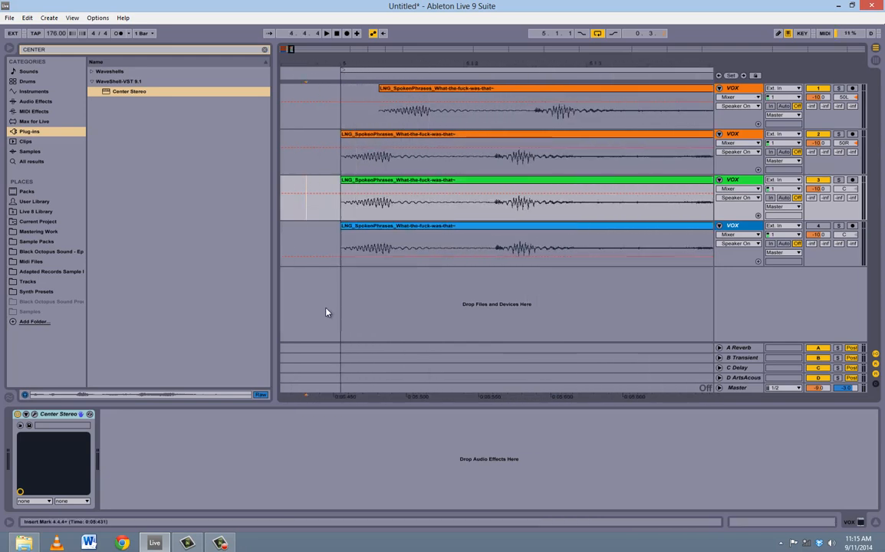
pyautogui.moveTo(392, 180); pyautogui.dragTo(384, 183)
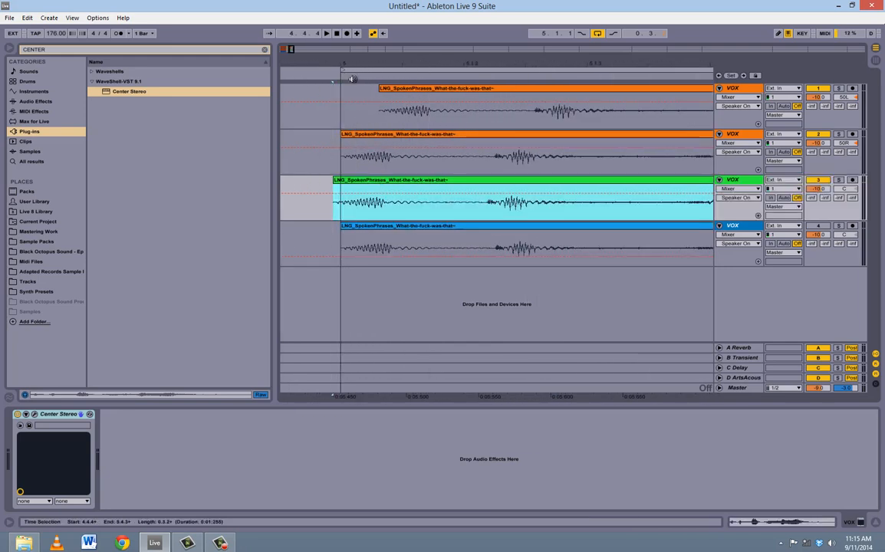
pyautogui.moveTo(369, 63)
pyautogui.mouseDown()
pyautogui.moveTo(368, 46)
pyautogui.moveTo(418, 67)
pyautogui.mouseUp()
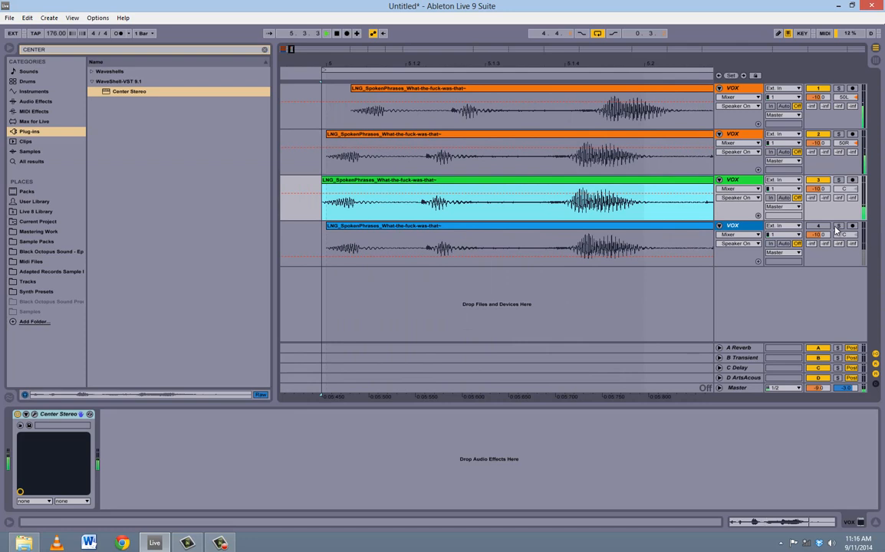
pyautogui.moveTo(487, 63); pyautogui.dragTo(481, 48)
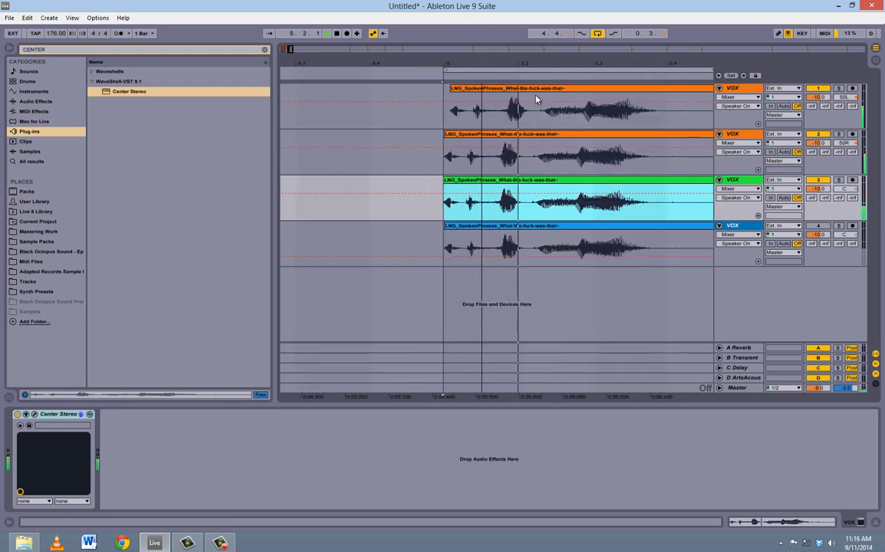
# Solo and unsolo the blue VOX track during playback to compare the original with the layered copies.
pyautogui.click(838, 226)
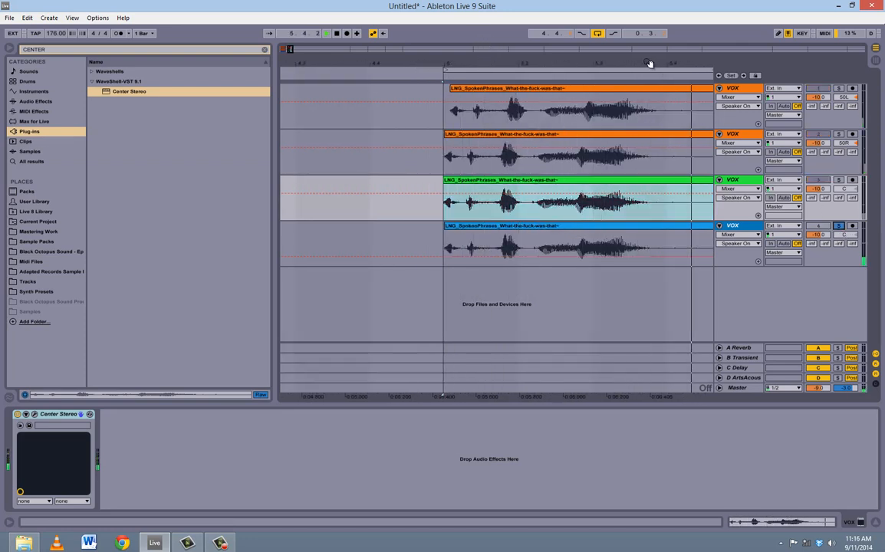
pyautogui.moveTo(649, 62); pyautogui.dragTo(509, 61)
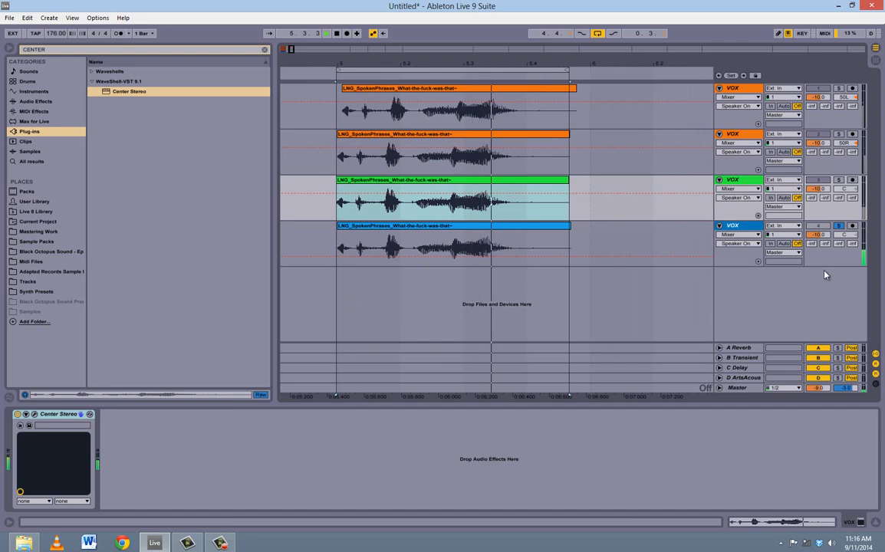
pyautogui.click(838, 227)
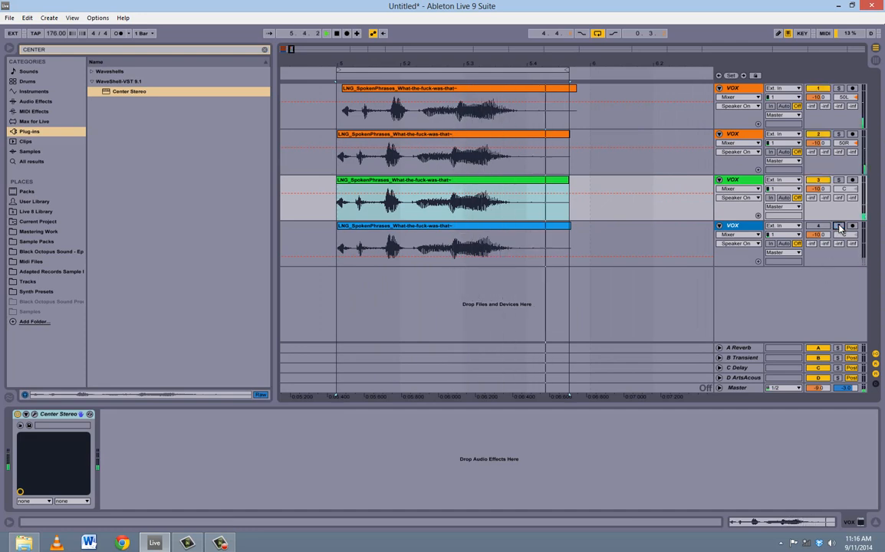
# Group the two orange VOX tracks and the green one, and name the group "Vox Group".
pyautogui.click(676, 98)
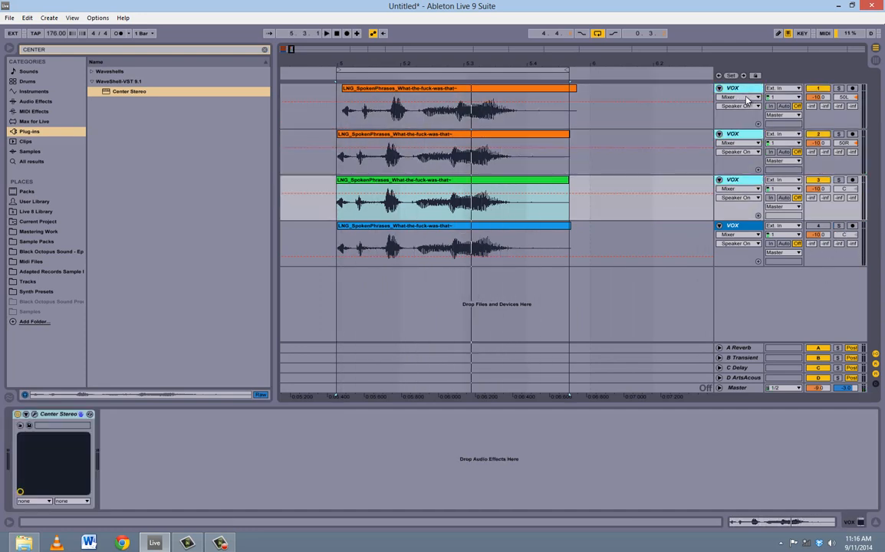
pyautogui.hotkey('ctrl', 'g')
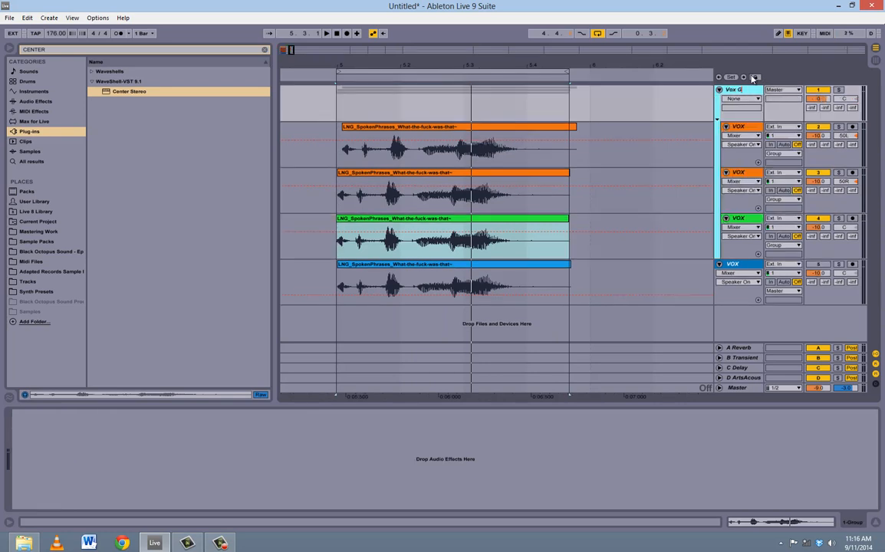
pyautogui.write('roup')
pyautogui.press('Return')
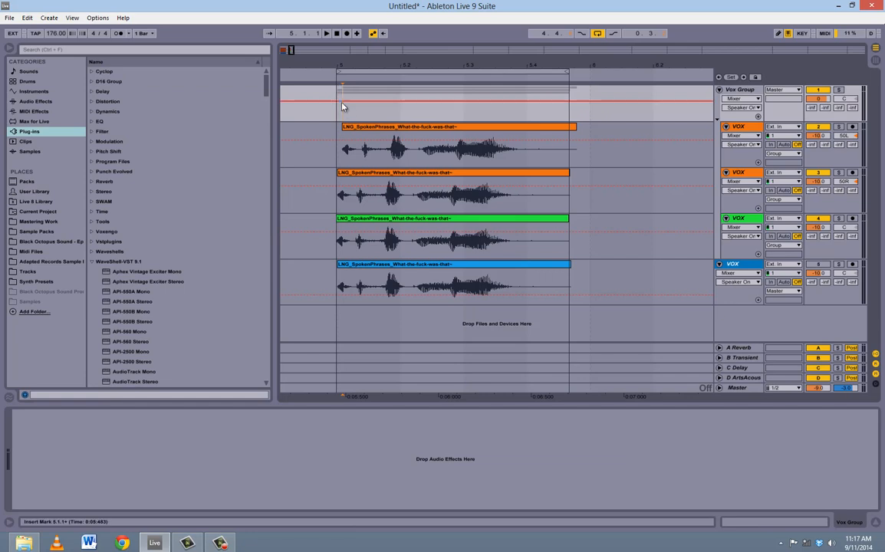
# Colour the Vox Group track cyan-blue.
pyautogui.click(755, 95)
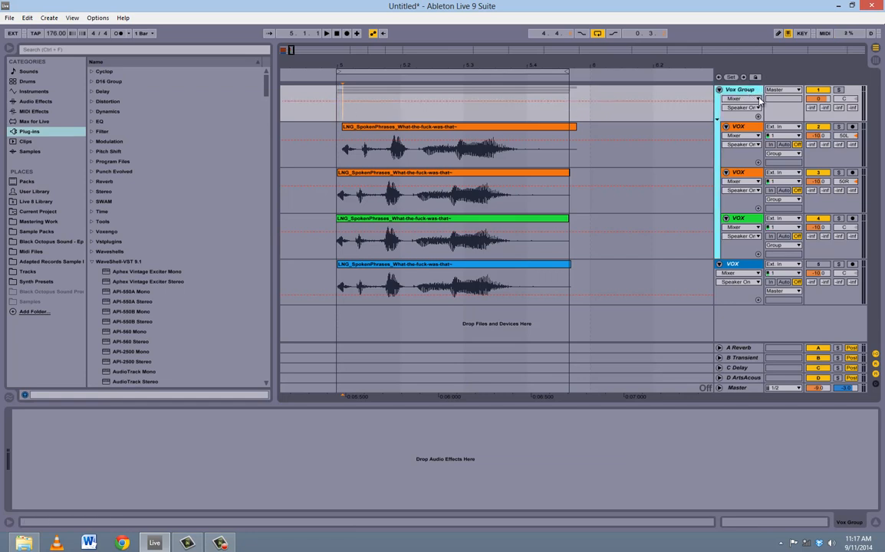
pyautogui.hotkey('ctrl', 'r')
pyautogui.rightClick(753, 92)
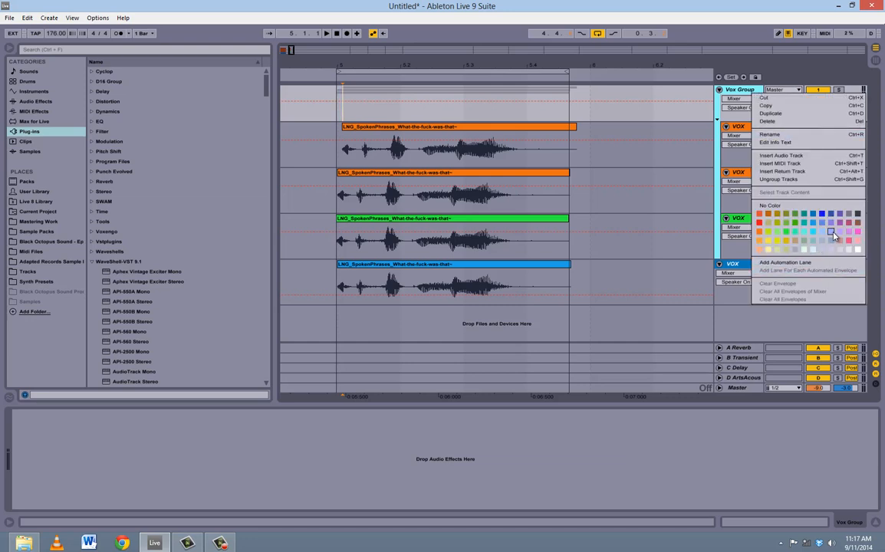
pyautogui.click(812, 232)
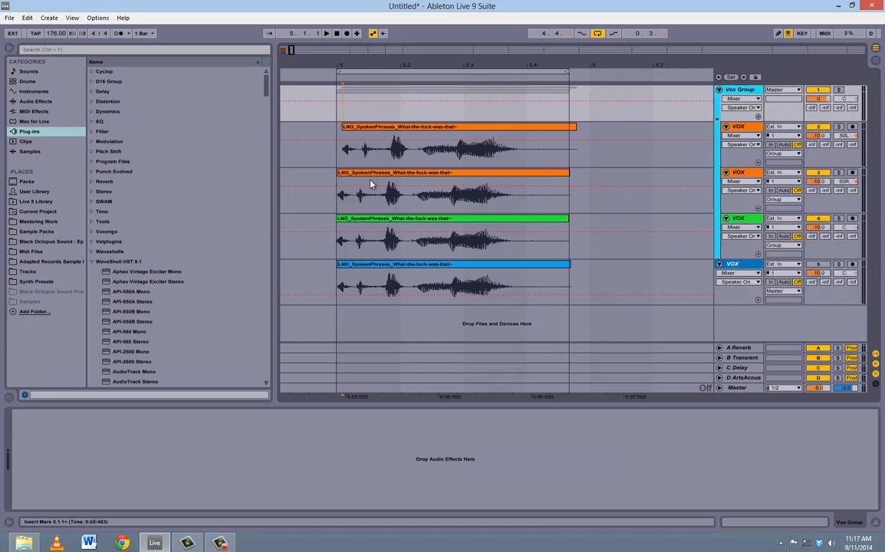
# Move the blue VOX track into the Vox Group and rename it "VOX DRY".
pyautogui.click(307, 198)
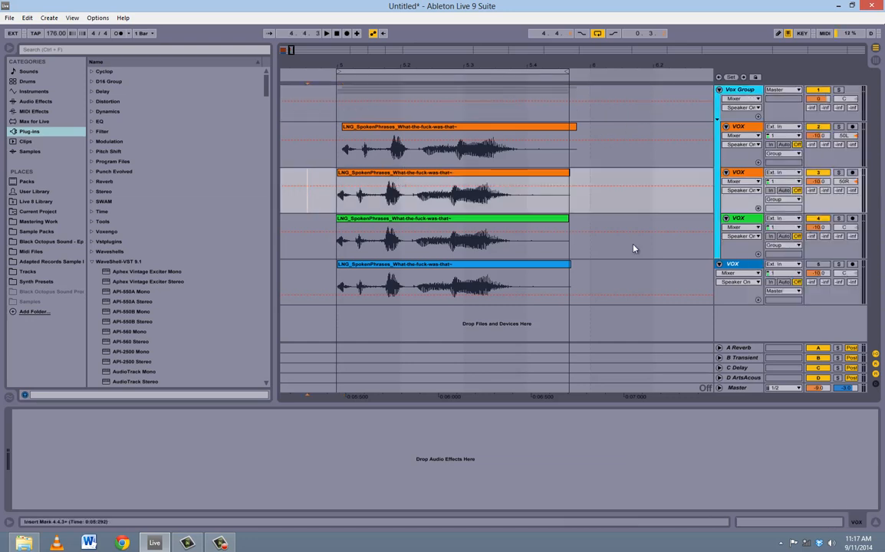
pyautogui.moveTo(748, 272)
pyautogui.mouseDown()
pyautogui.moveTo(750, 230)
pyautogui.moveTo(745, 268)
pyautogui.mouseUp()
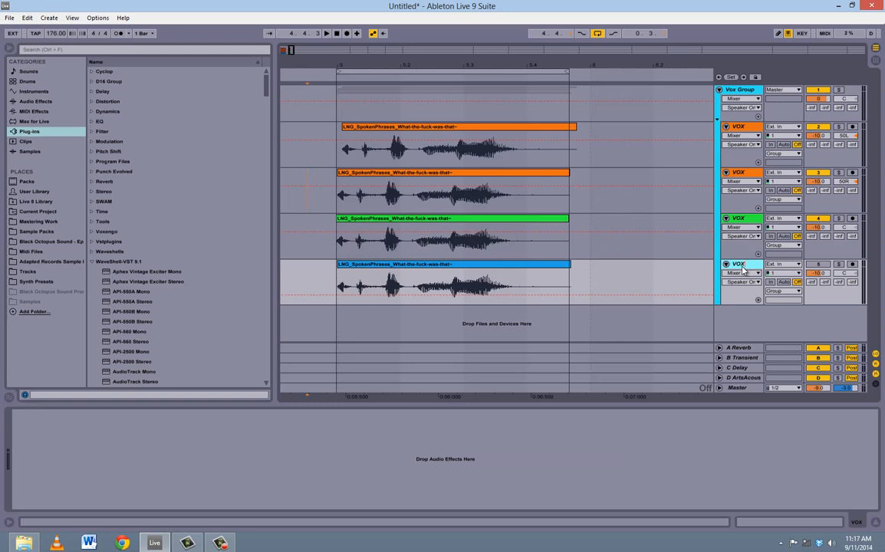
pyautogui.write('RY')
pyautogui.press('Return')
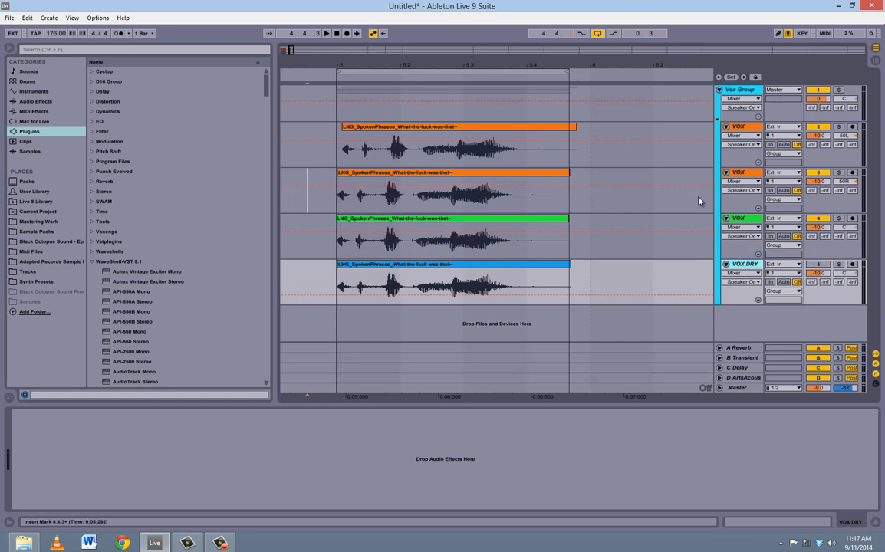
# Rename the green VOX track as "VOX MONO".
pyautogui.click(741, 220)
pyautogui.hotkey('ctrl', 'r')
pyautogui.write('VOX MONO')
pyautogui.press('Return')
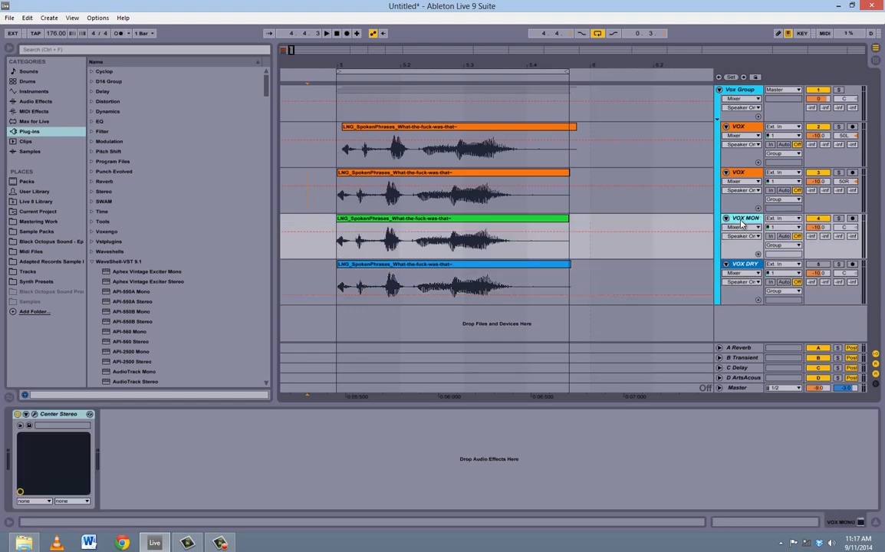
pyautogui.hotkey('ctrl', 's')
pyautogui.click(765, 515)
# Play the vocals from the clip start, soloing and unsoloing VOX DRY to compare it with the layered group.
pyautogui.click(342, 93)
pyautogui.press('space')
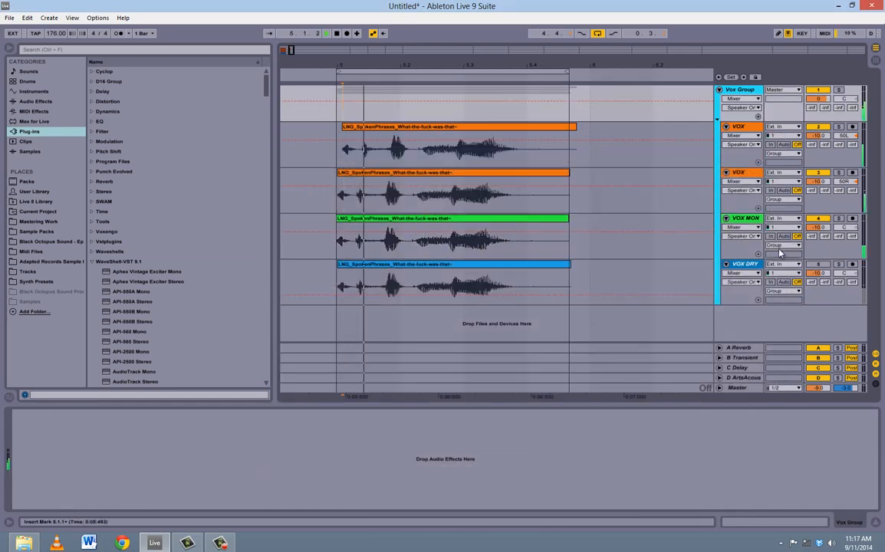
pyautogui.click(838, 264)
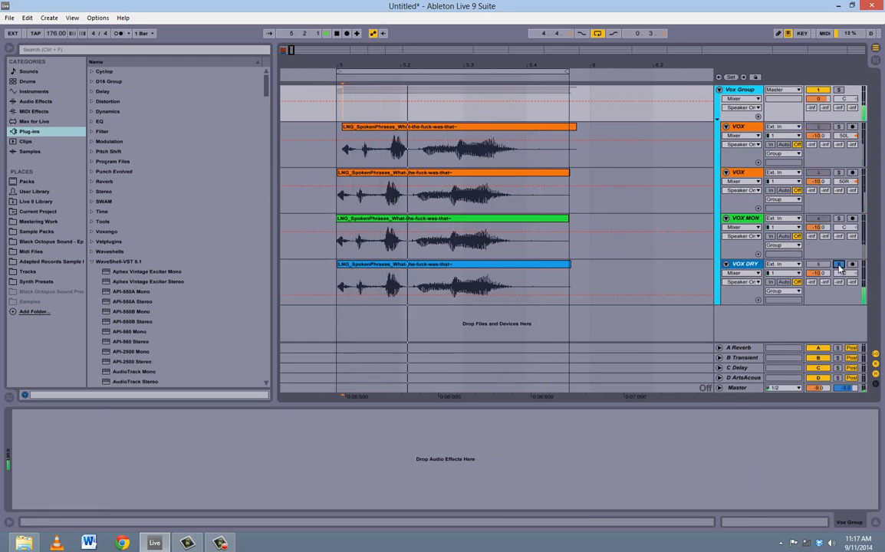
pyautogui.click(839, 265)
pyautogui.press('space')
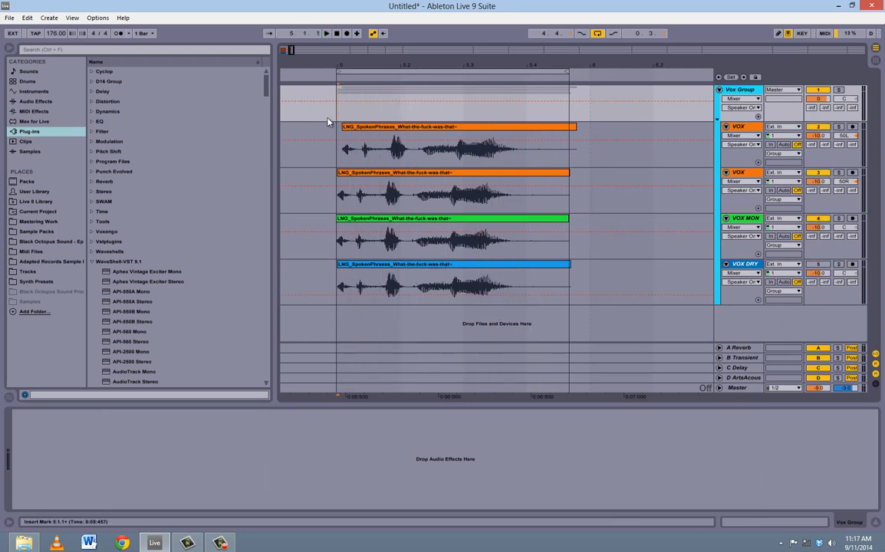
# Find the BiFilter2 plug-in and load it on the Vox Group.
pyautogui.click(44, 51)
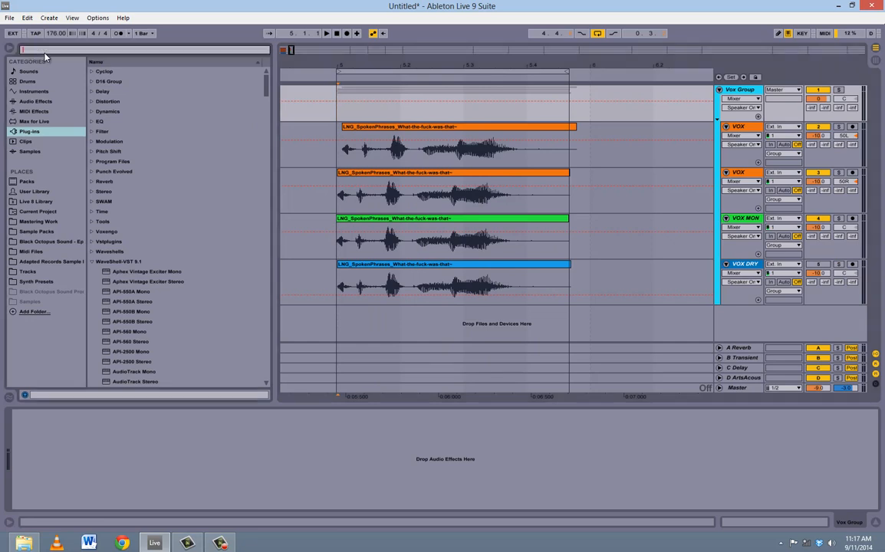
pyautogui.write('bl')
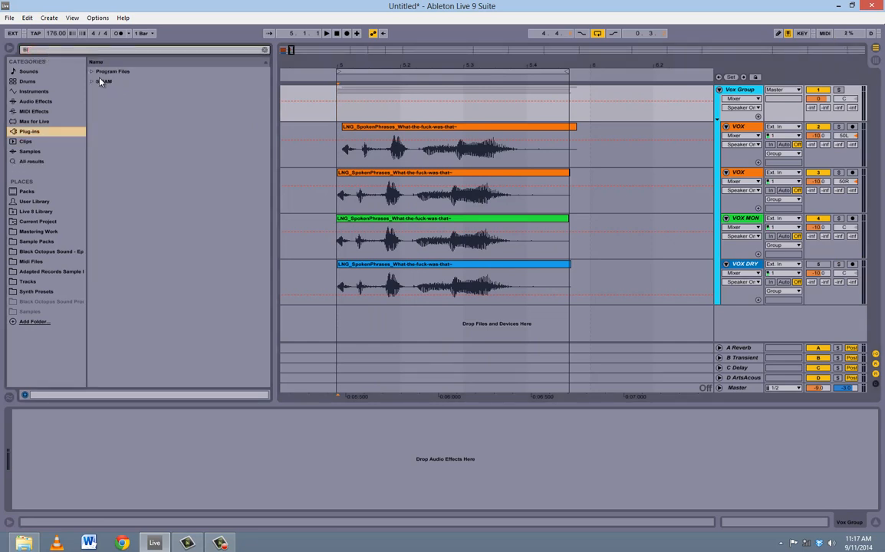
pyautogui.click(92, 71)
pyautogui.doubleClick(123, 81)
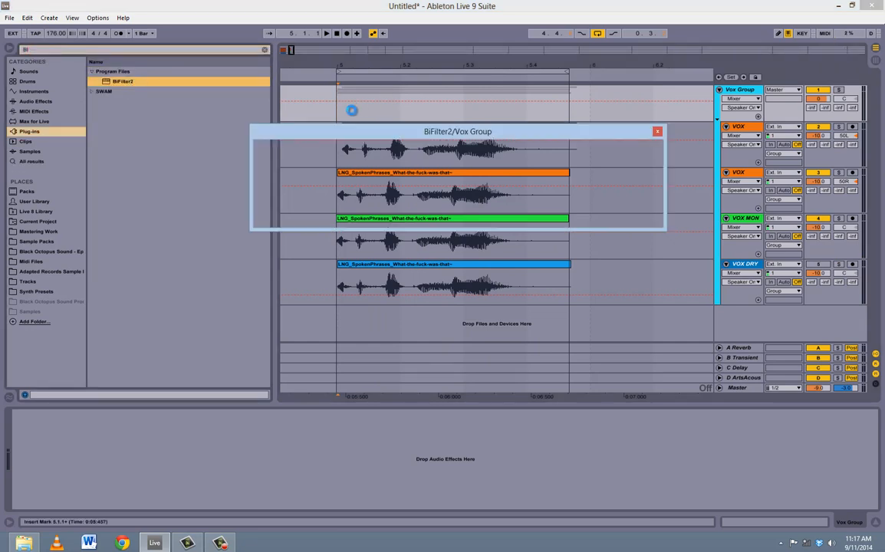
pyautogui.click(323, 165)
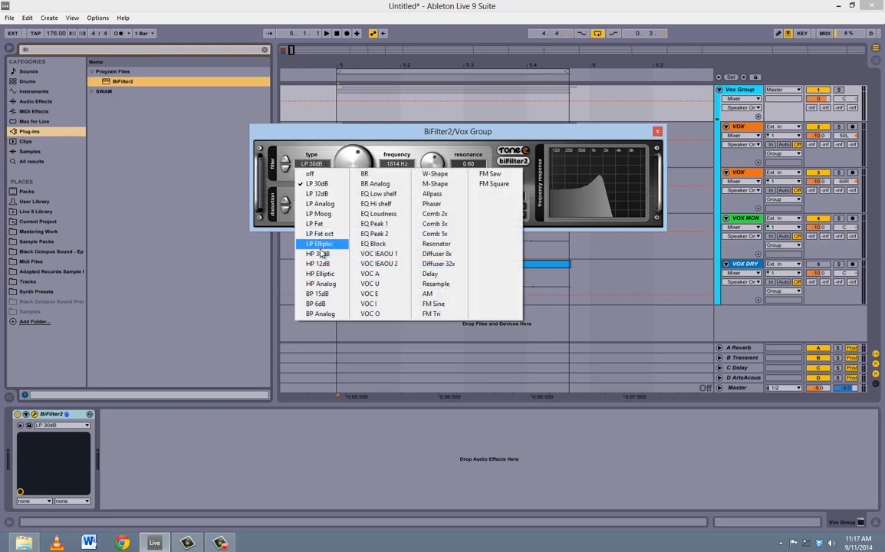
pyautogui.click(305, 239)
pyautogui.moveTo(357, 161); pyautogui.dragTo(354, 194)
# Set BiFilter2's filter type to HP 30dB with a frequency of 87 Hz.
pyautogui.click(322, 165)
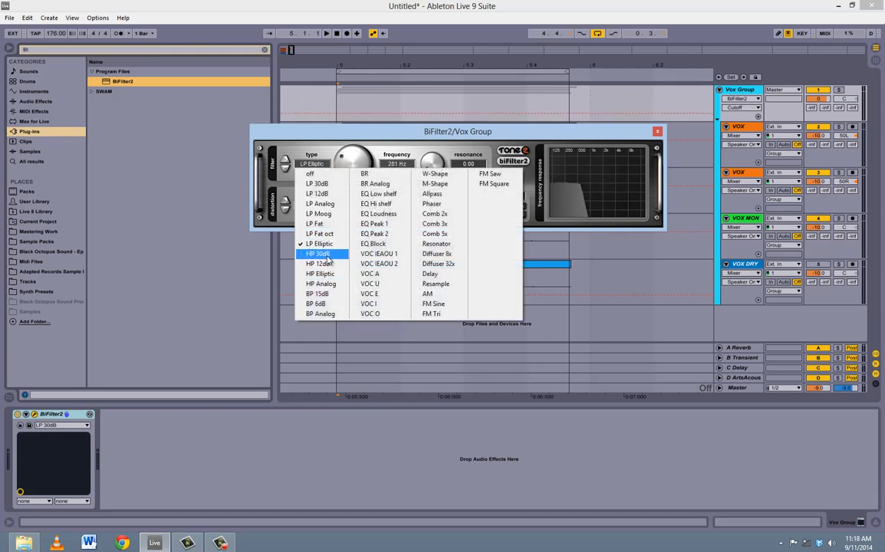
pyautogui.click(318, 253)
pyautogui.moveTo(354, 166); pyautogui.dragTo(353, 185)
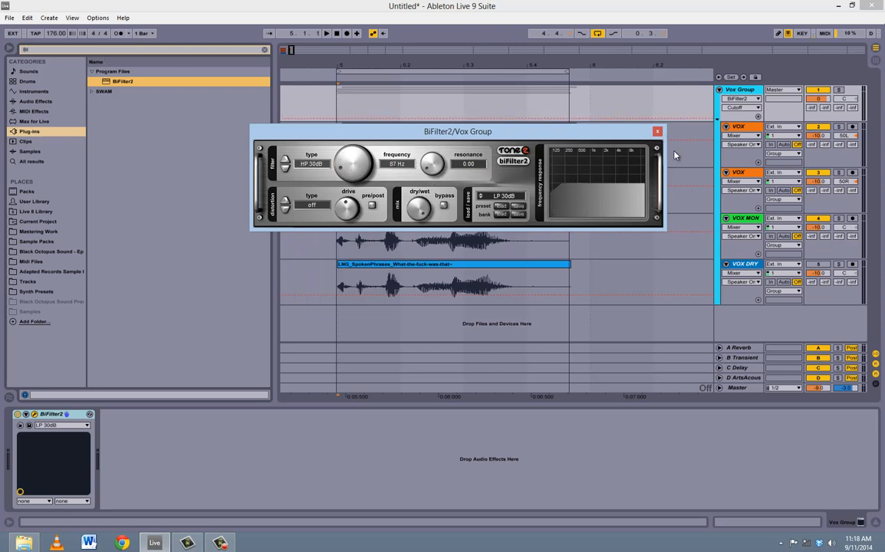
pyautogui.click(657, 132)
# Load the MAnalyzer plug-in after BiFilter2 on the Vox Group, and switch BiFilter2 off.
pyautogui.moveTo(48, 52); pyautogui.dragTo(22, 51)
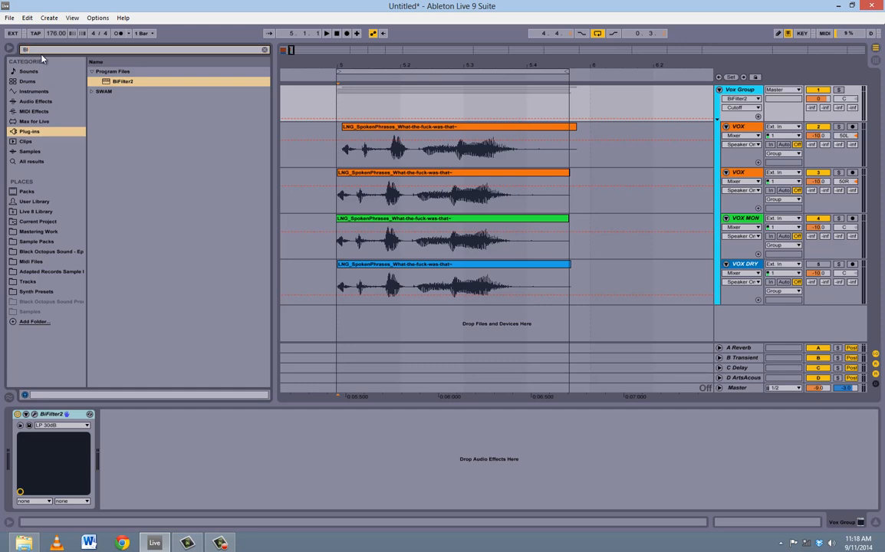
pyautogui.press('BackSpace')
pyautogui.write('MANA')
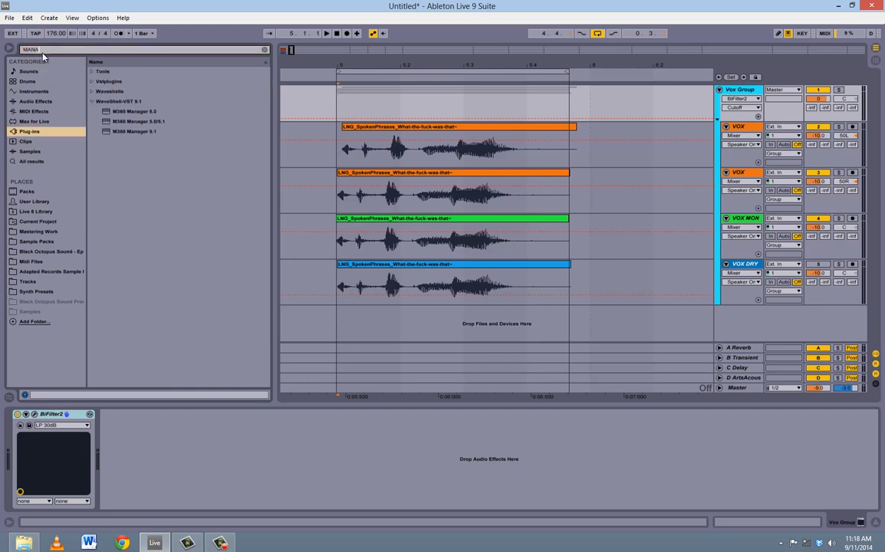
pyautogui.click(92, 72)
pyautogui.click(108, 82)
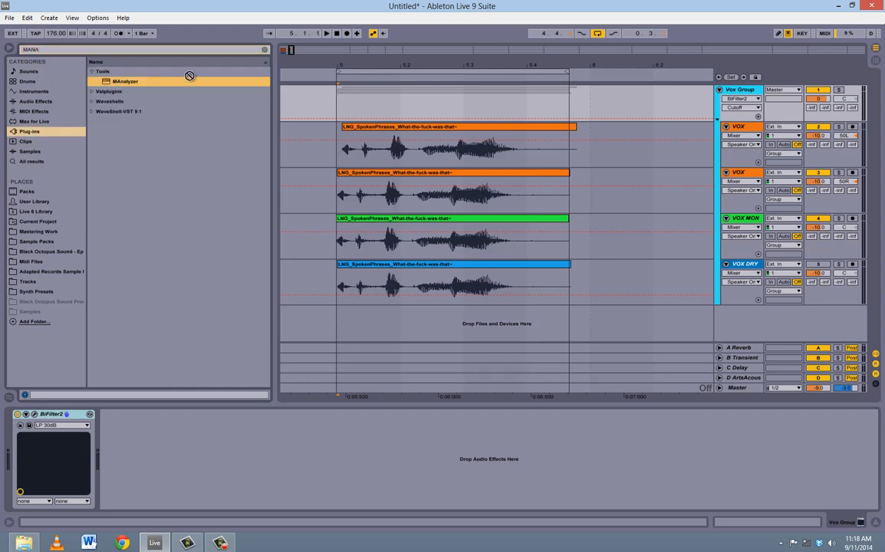
pyautogui.moveTo(385, 120); pyautogui.dragTo(203, 430)
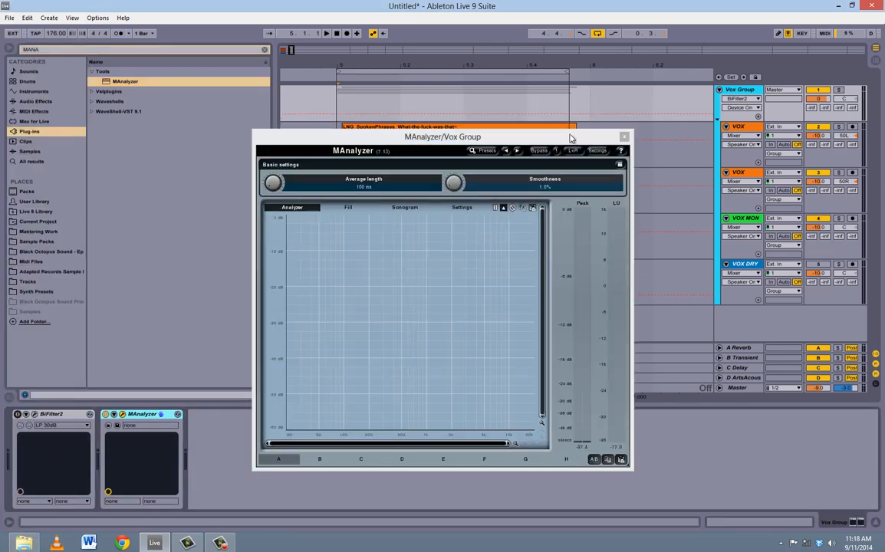
pyautogui.moveTo(568, 137); pyautogui.dragTo(595, 147)
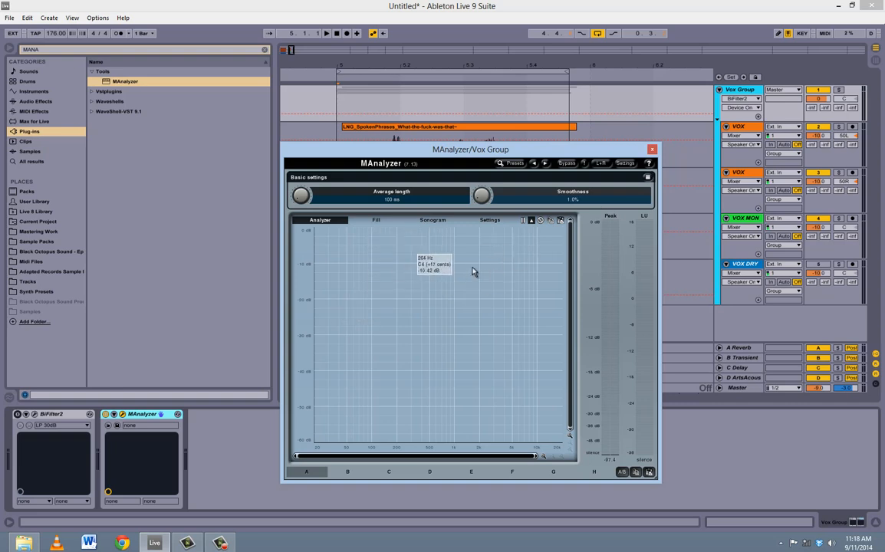
pyautogui.click(651, 149)
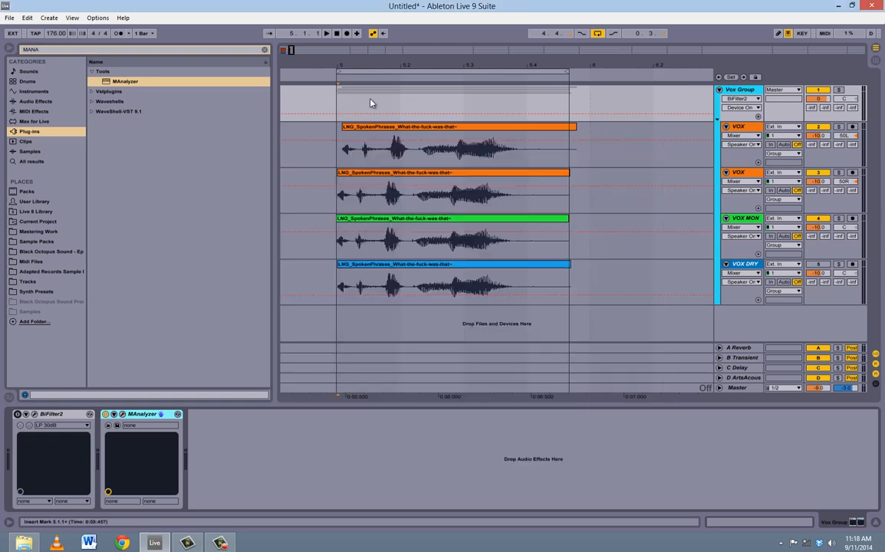
# Examine the unfiltered vocals' low frequencies in MAnalyzer during playback, and switch BiFilter2 back on.
pyautogui.click(122, 414)
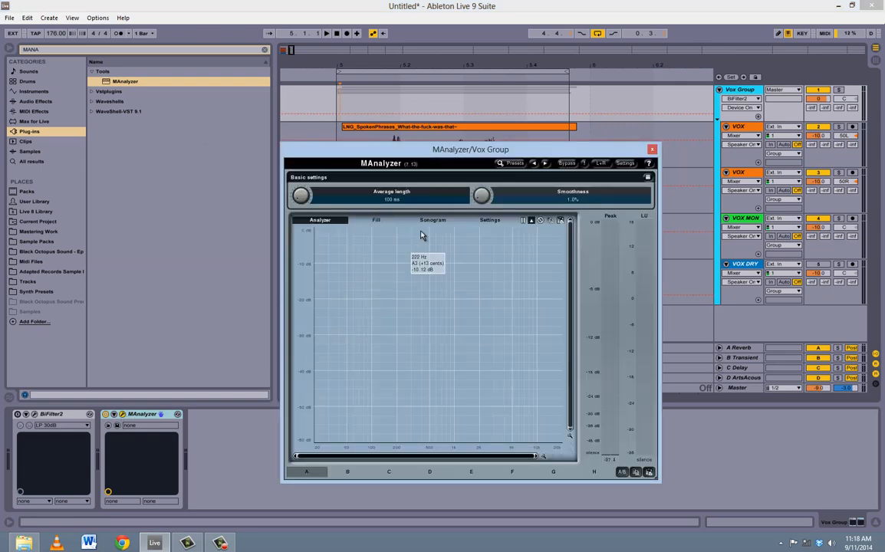
pyautogui.press('space')
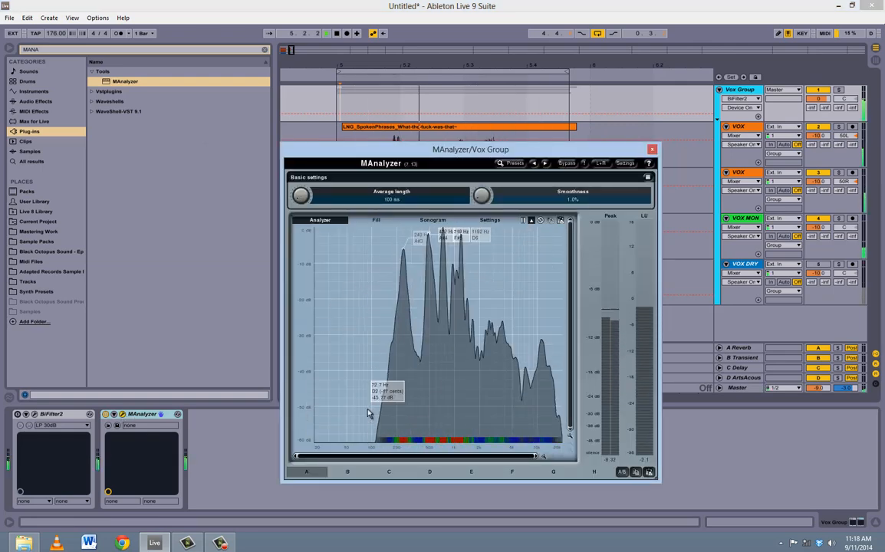
pyautogui.press('space')
pyautogui.click(17, 414)
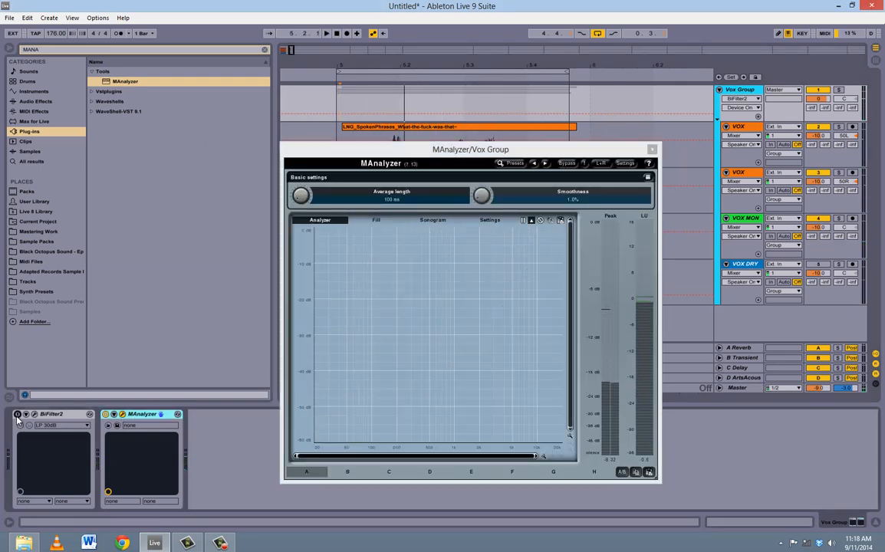
pyautogui.press('space')
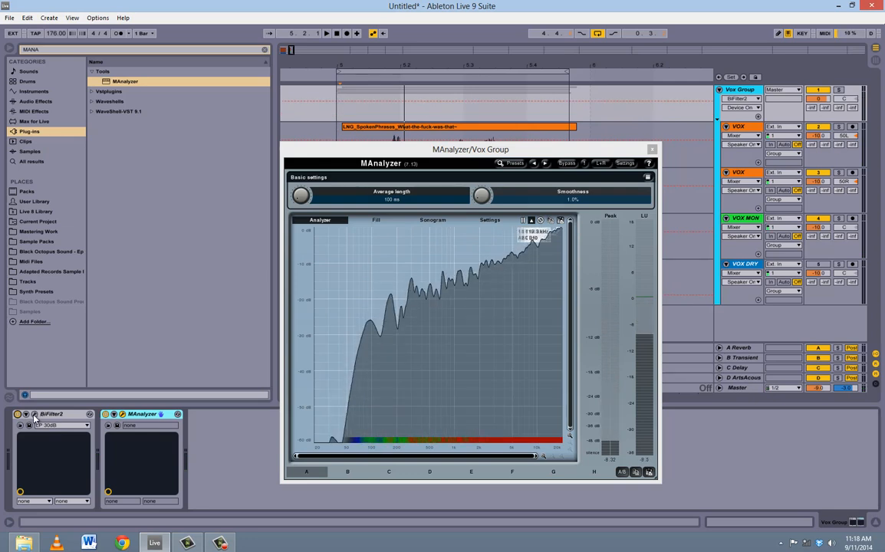
# Raise BiFilter2's high-pass frequency to 115 Hz and check the spectrum in MAnalyzer during playback.
pyautogui.click(33, 414)
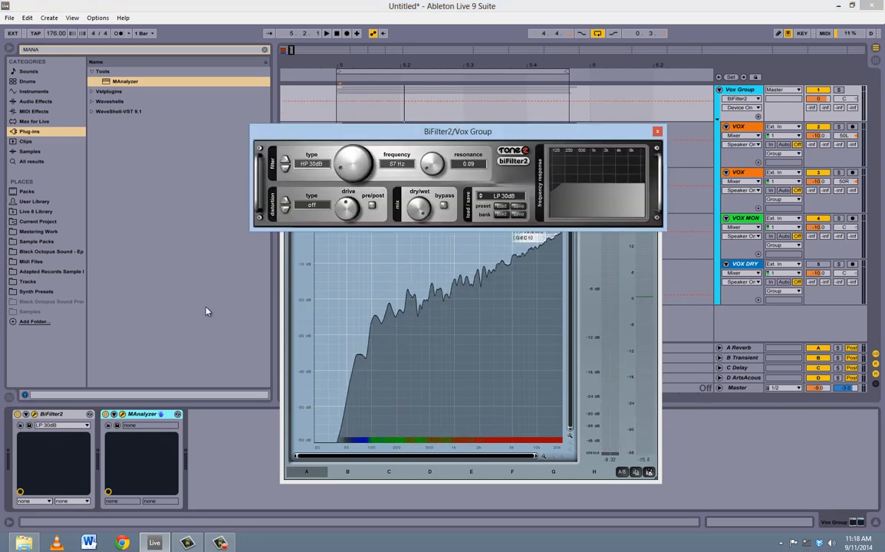
pyautogui.moveTo(352, 168); pyautogui.dragTo(352, 157)
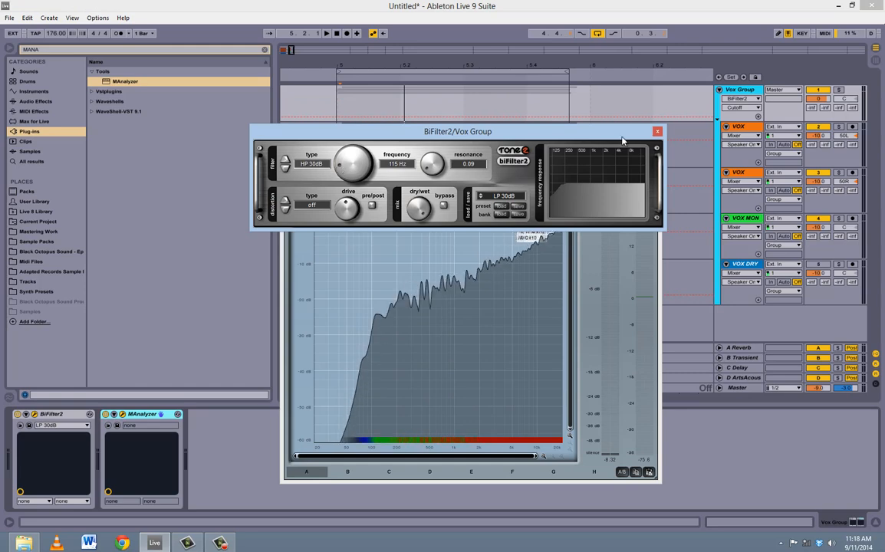
pyautogui.click(657, 131)
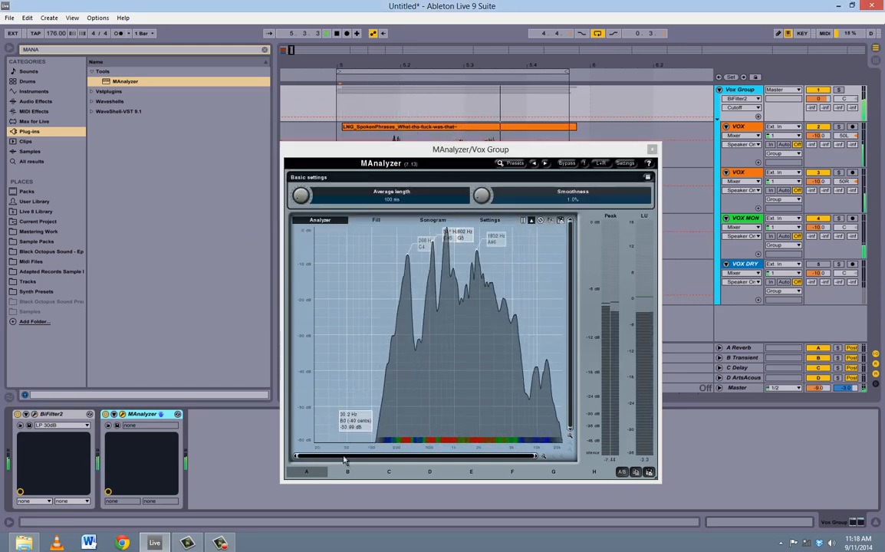
pyautogui.click(652, 149)
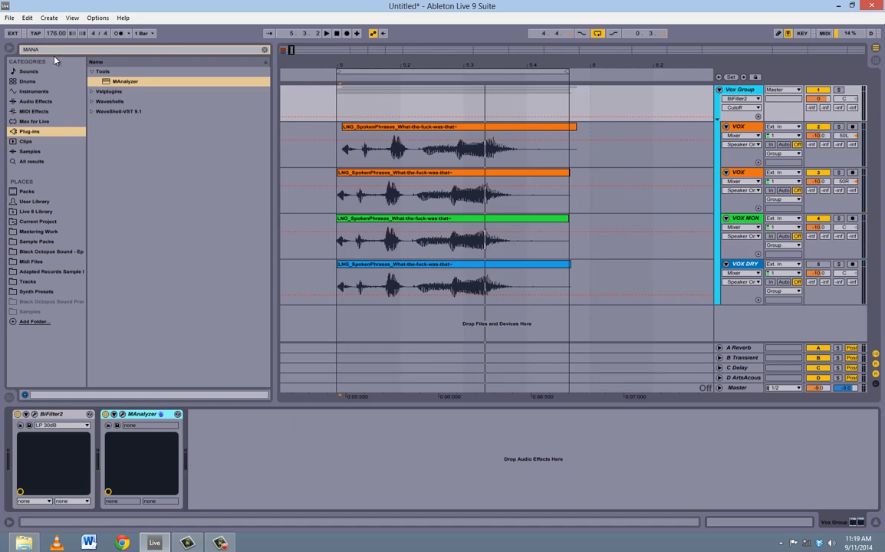
# Move VOX DRY out of the Vox Group, and insert EQuilibrium between BiFilter2 and MAnalyzer on the group.
pyautogui.moveTo(42, 49); pyautogui.dragTo(0, 49)
pyautogui.press('BackSpace')
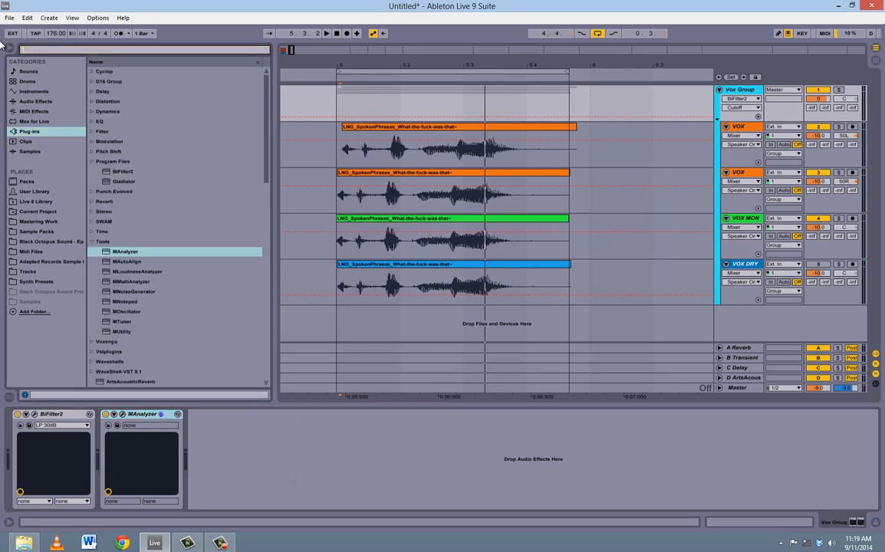
pyautogui.write('EQ')
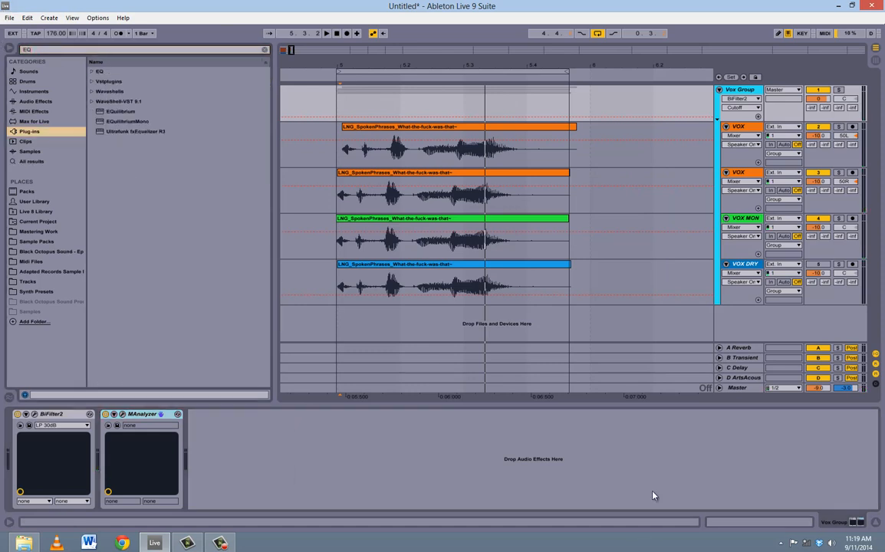
pyautogui.click(749, 275)
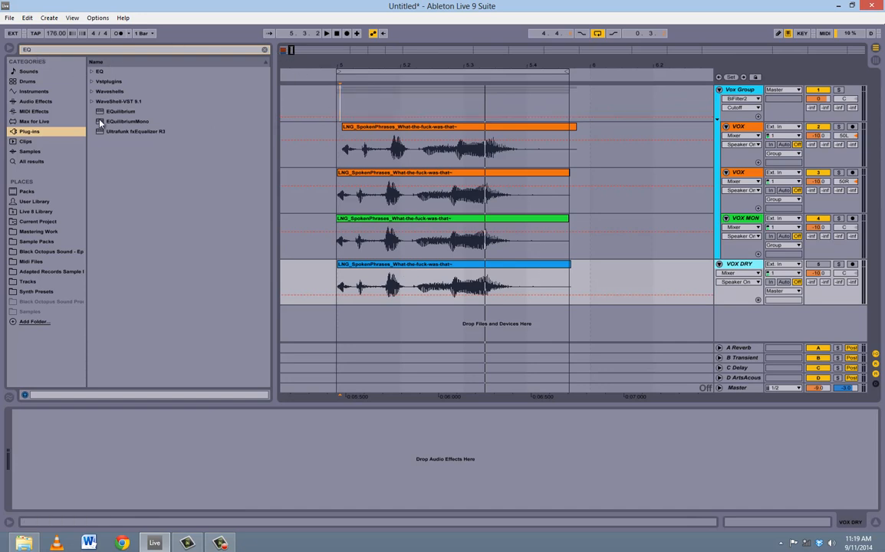
pyautogui.click(409, 101)
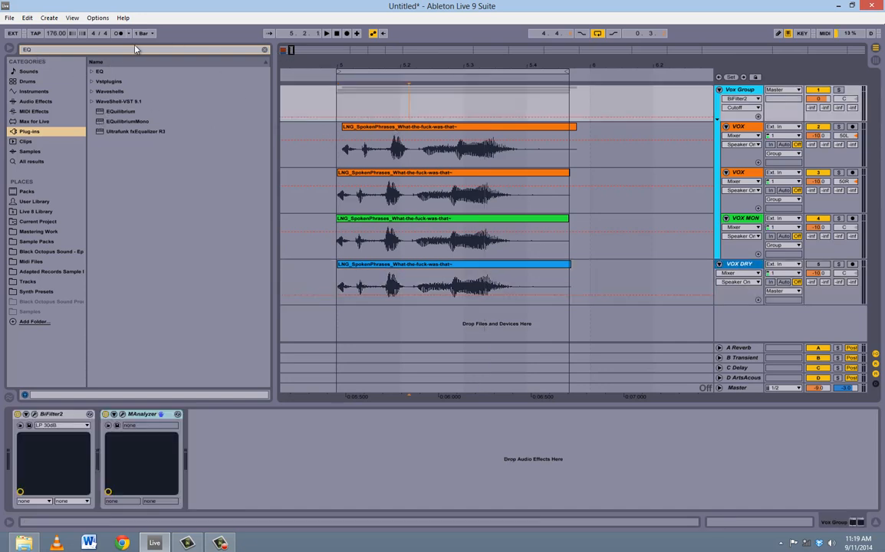
pyautogui.moveTo(112, 111); pyautogui.dragTo(131, 461)
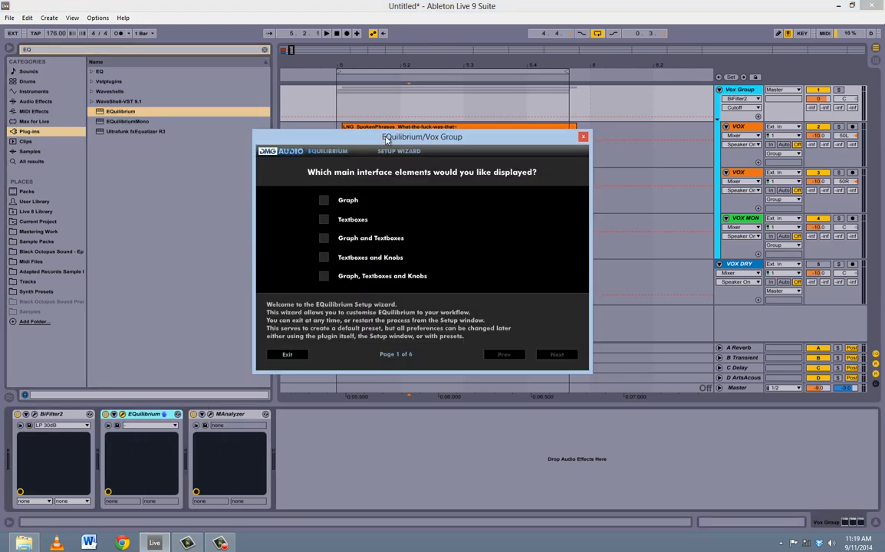
# Choose Textboxes and Knobs as the displayed interface elements in EQuilibrium's setup wizard and continue to its usage page.
pyautogui.moveTo(386, 138); pyautogui.dragTo(393, 148)
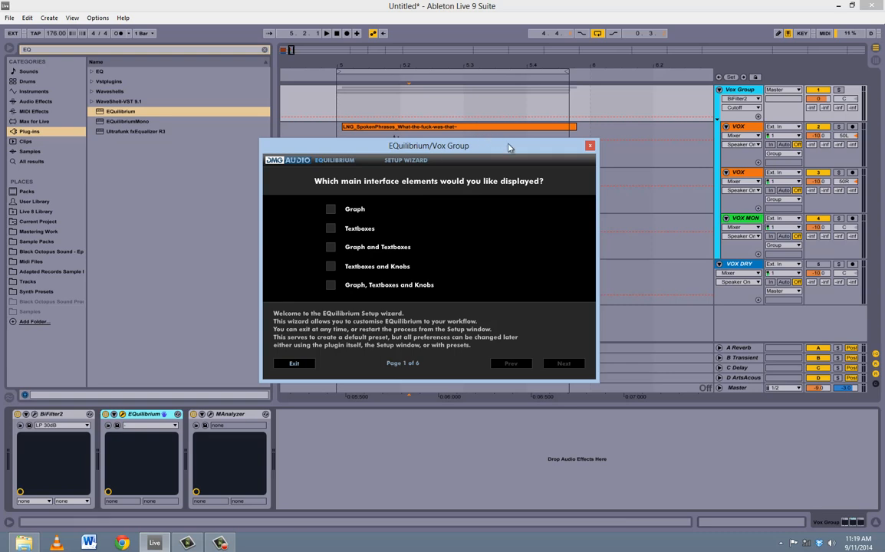
pyautogui.moveTo(509, 146); pyautogui.dragTo(540, 142)
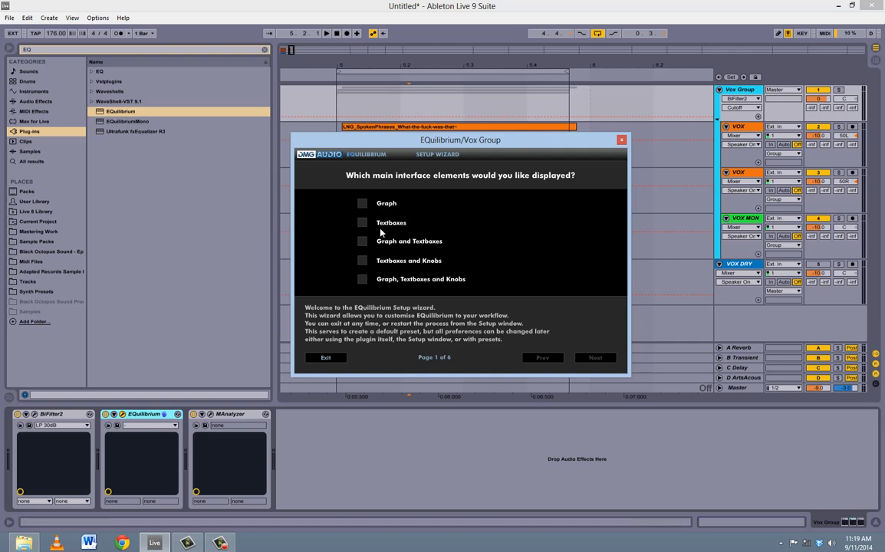
pyautogui.moveTo(418, 147)
pyautogui.mouseDown()
pyautogui.moveTo(429, 156)
pyautogui.moveTo(415, 157)
pyautogui.mouseUp()
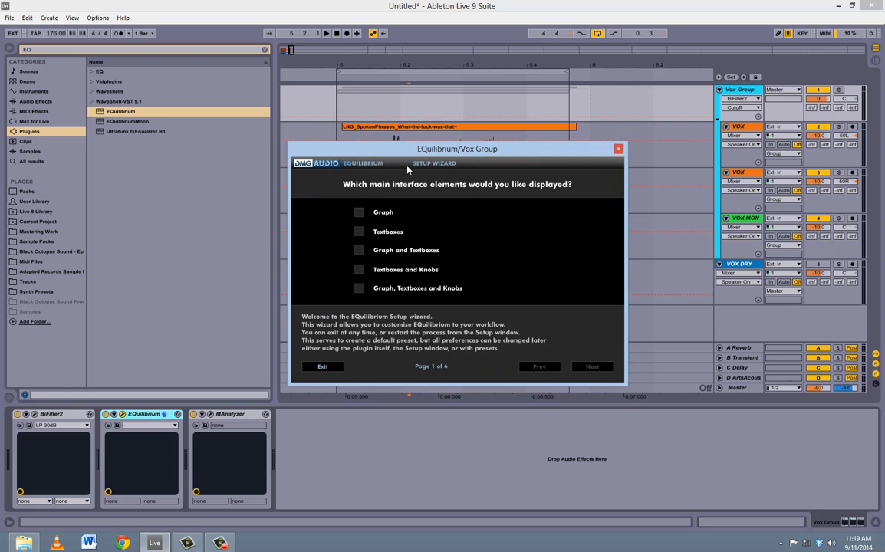
pyautogui.moveTo(479, 157); pyautogui.dragTo(484, 161)
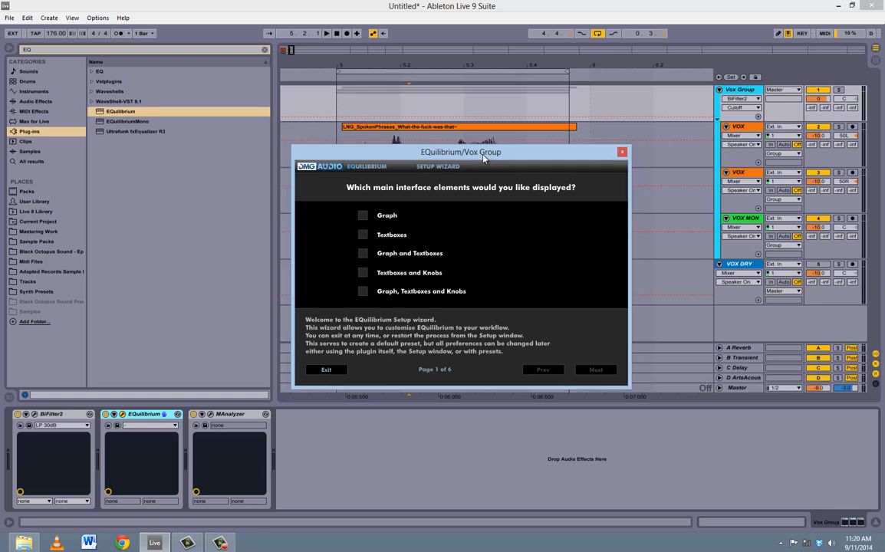
pyautogui.click(365, 274)
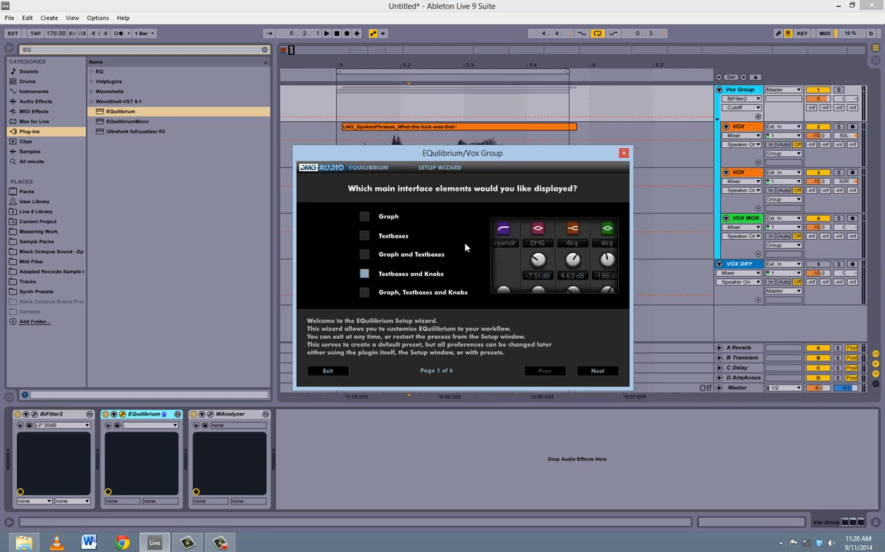
pyautogui.click(605, 371)
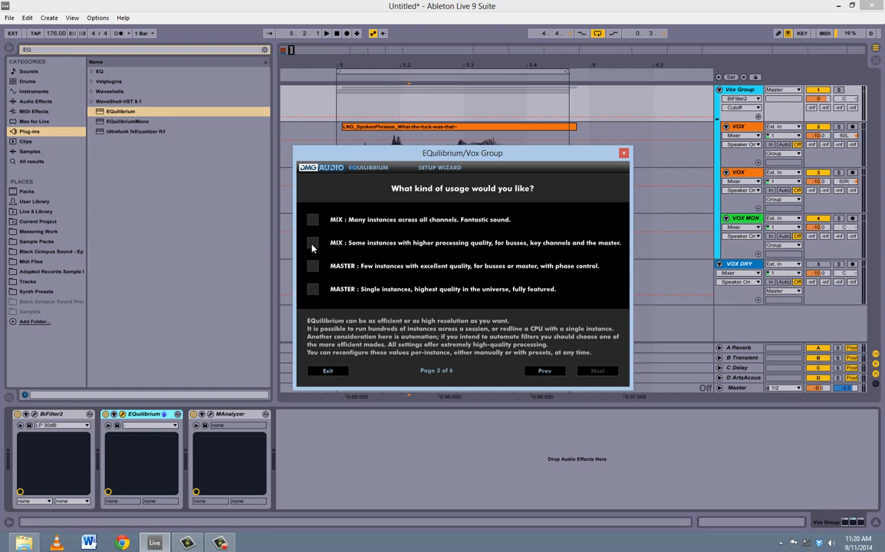
# Continue to EQuilibrium's channel layout page, exit the setup wizard, and view the group's spectrum during playback.
pyautogui.click(597, 372)
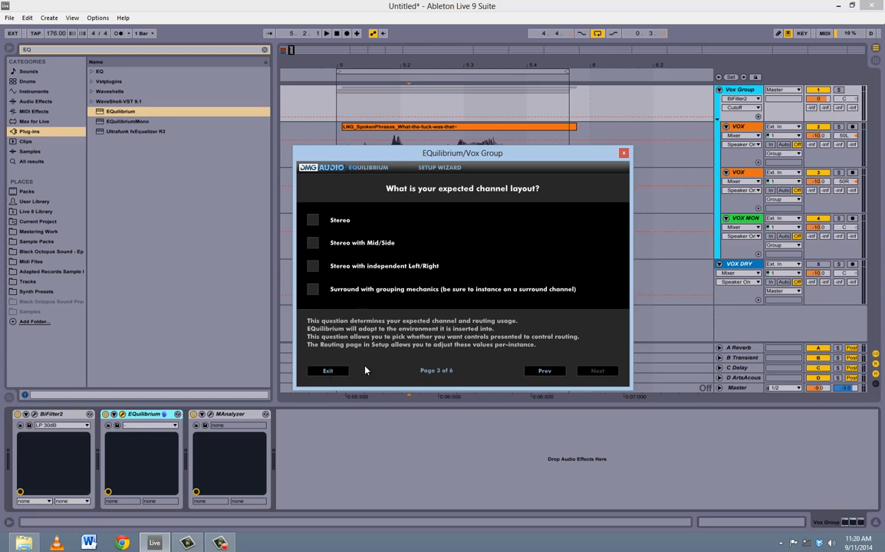
pyautogui.click(328, 370)
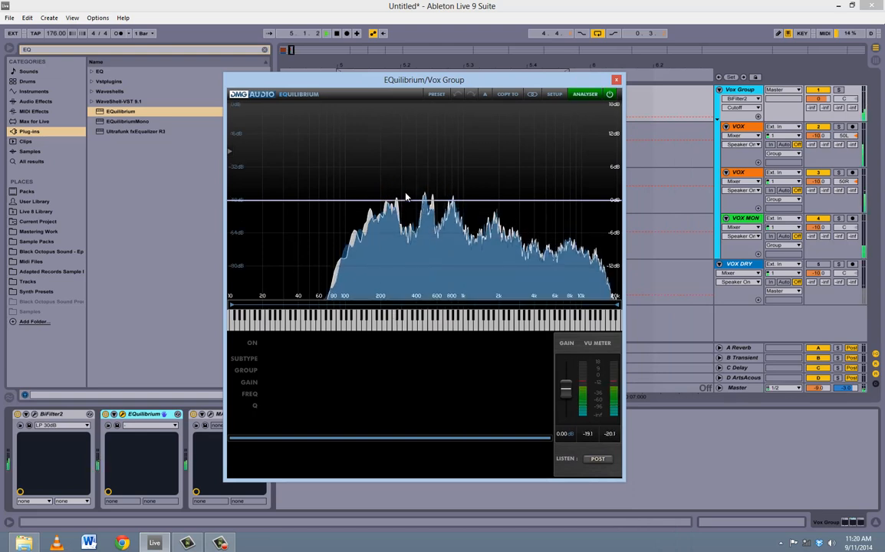
pyautogui.press('space')
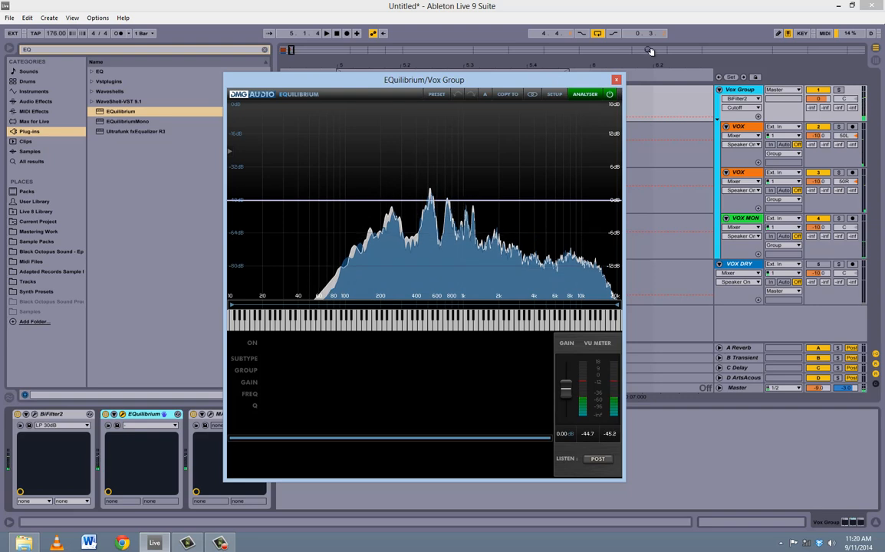
pyautogui.moveTo(570, 86); pyautogui.dragTo(568, 109)
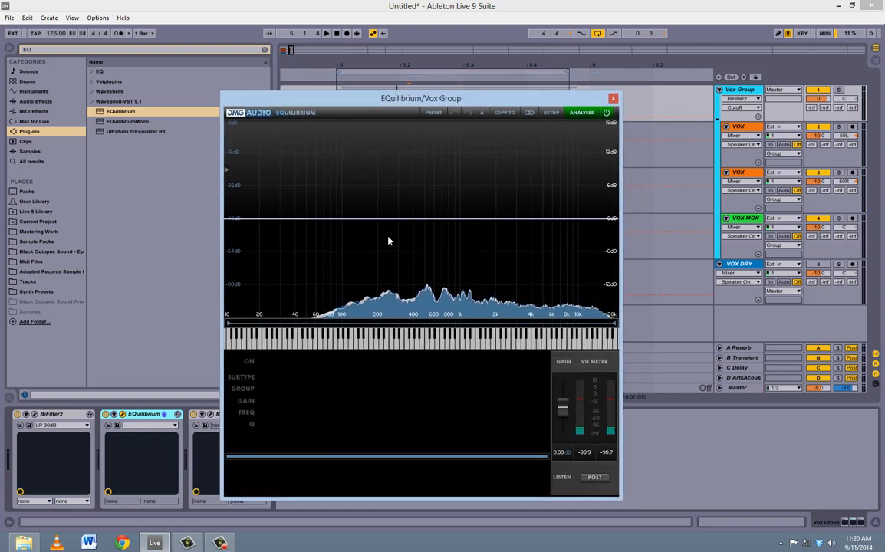
pyautogui.press('space')
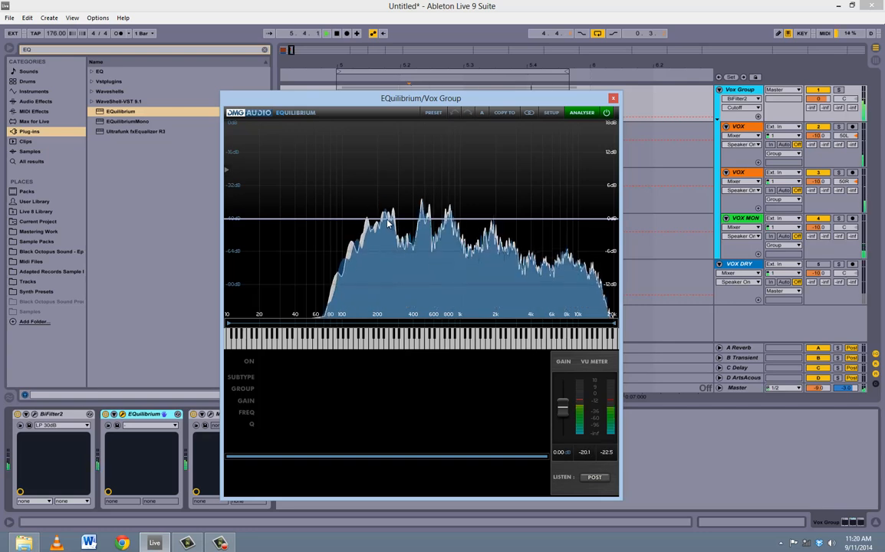
# Add a peak band at 236 Hz in EQuilibrium with 2.84 dB gain and a Q of 2.69.
pyautogui.doubleClick(384, 219)
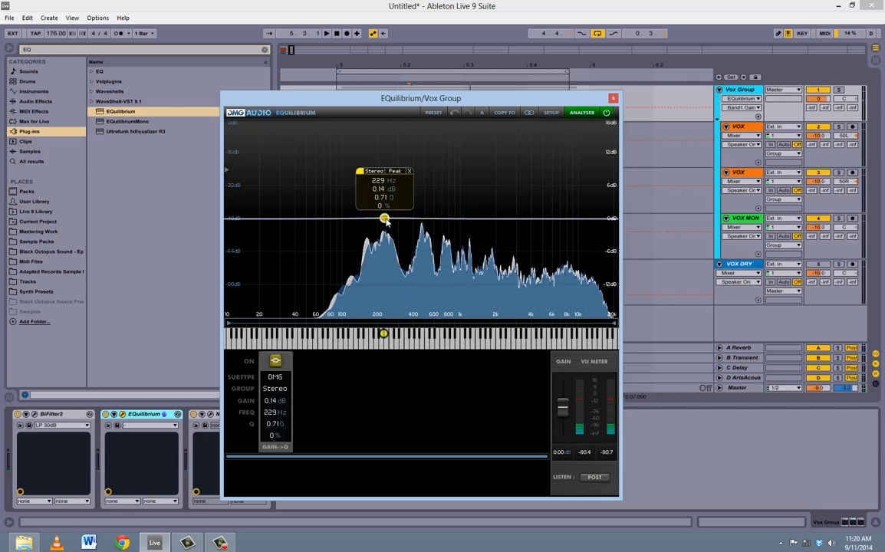
pyautogui.moveTo(385, 219); pyautogui.dragTo(386, 220)
pyautogui.moveTo(278, 425); pyautogui.dragTo(299, 382)
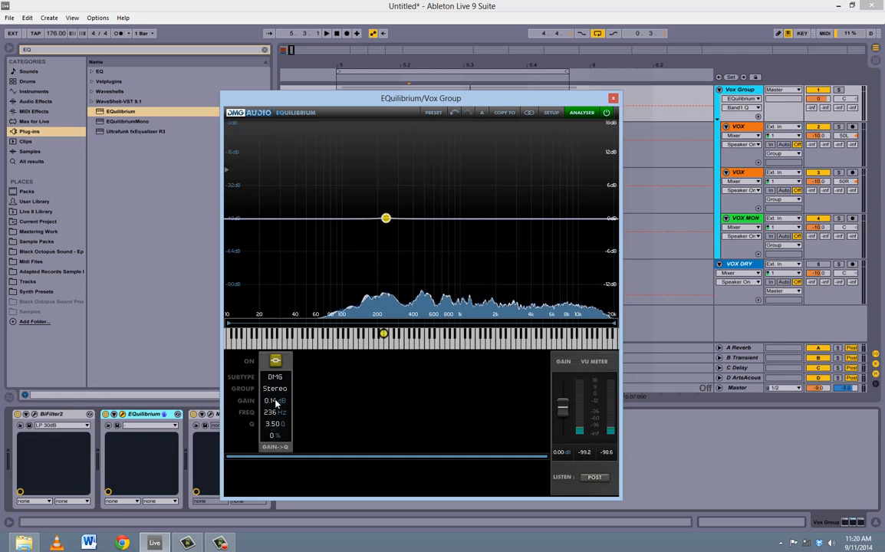
pyautogui.press('space')
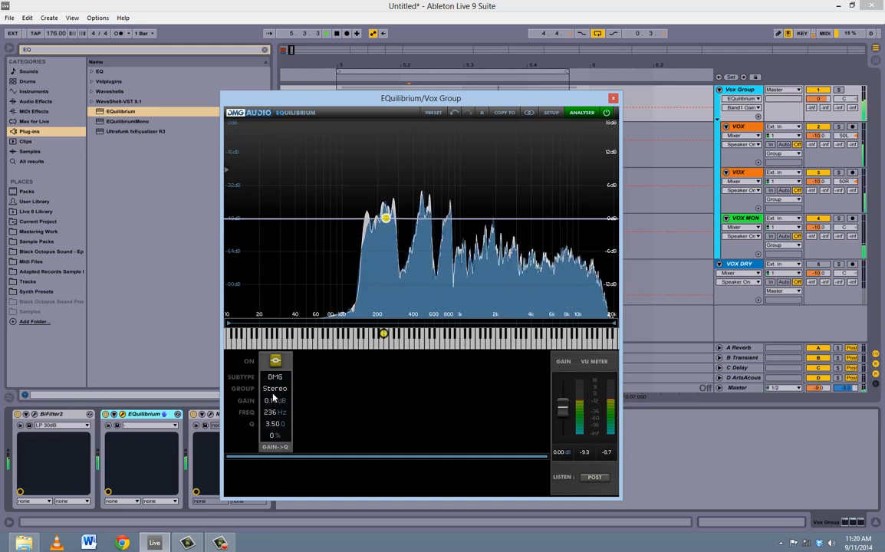
pyautogui.moveTo(273, 399); pyautogui.dragTo(274, 387)
pyautogui.moveTo(272, 426); pyautogui.dragTo(273, 436)
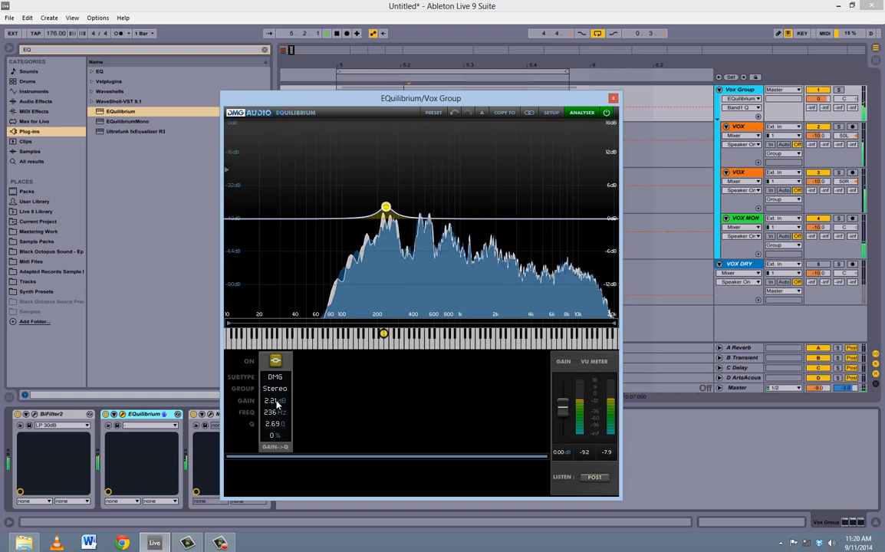
pyautogui.moveTo(276, 402); pyautogui.dragTo(298, 388)
# Add peak bands at 520 Hz with 2.70 dB gain and Q 3.24, and at 1858 Hz with 1.14 dB gain and Q 2.16.
pyautogui.doubleClick(426, 215)
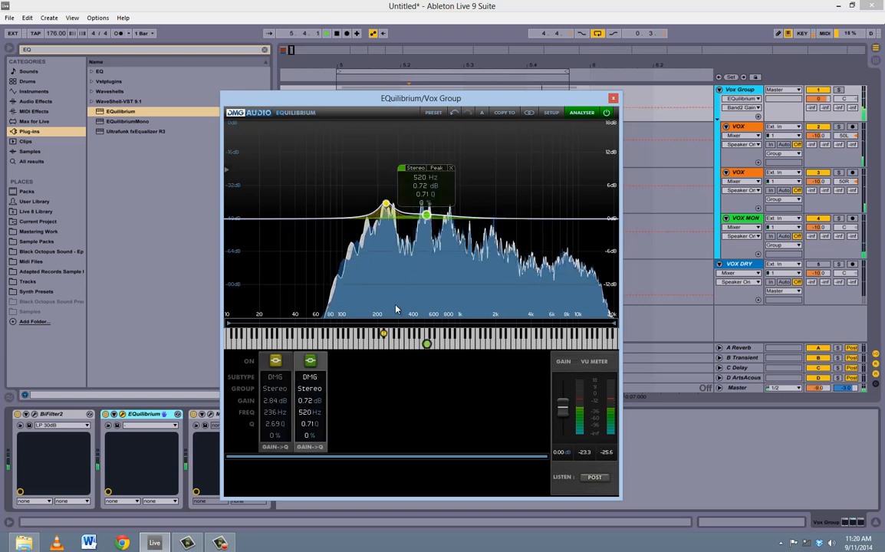
pyautogui.moveTo(311, 430); pyautogui.dragTo(326, 385)
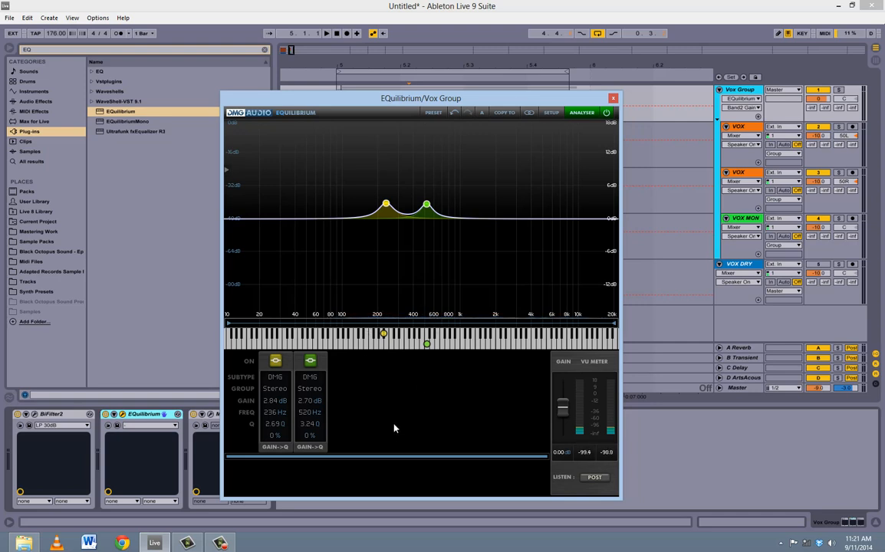
pyautogui.press('space')
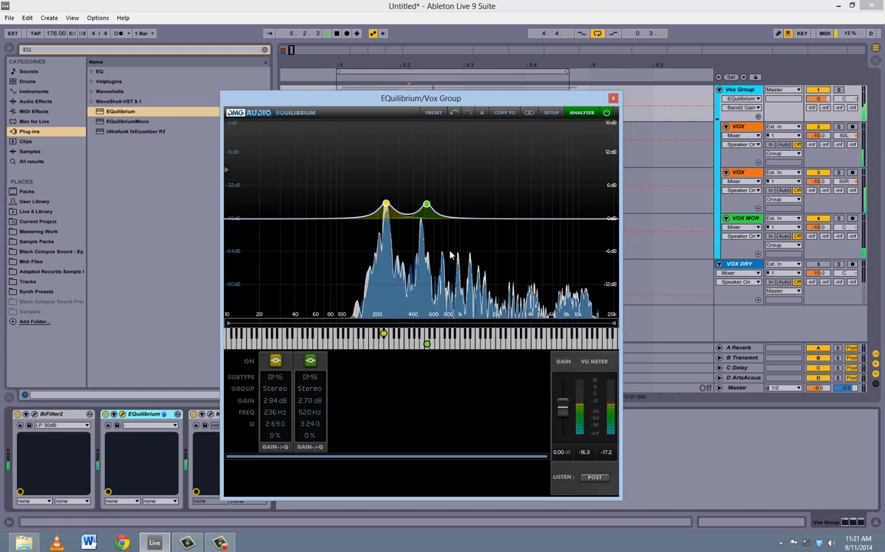
pyautogui.doubleClick(492, 218)
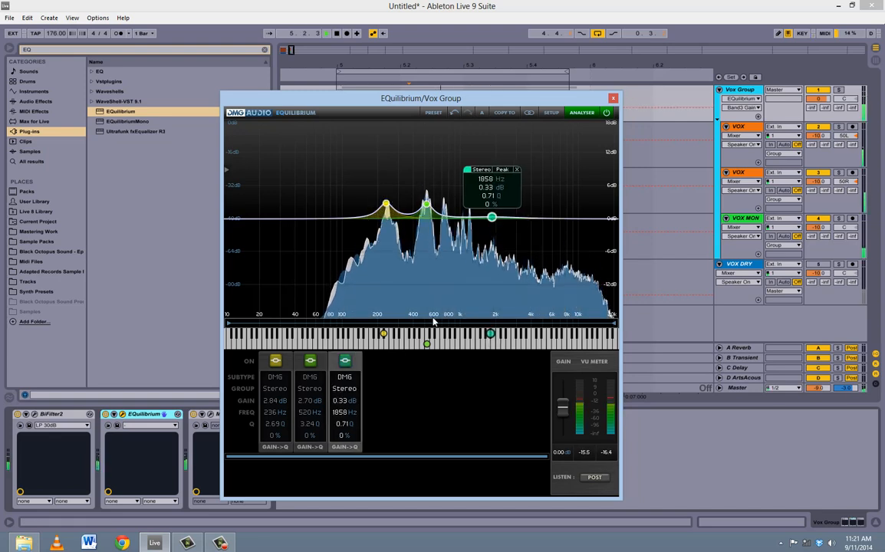
pyautogui.moveTo(357, 402); pyautogui.dragTo(349, 377)
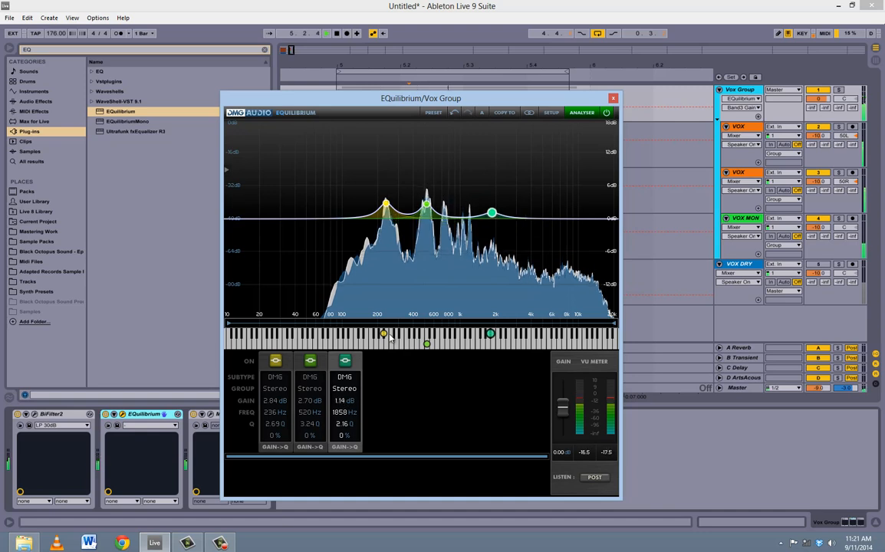
# Add a peak band at 769 Hz in EQuilibrium with 2.40 dB gain and a Q of 2.53.
pyautogui.doubleClick(446, 218)
pyautogui.moveTo(381, 425); pyautogui.dragTo(387, 383)
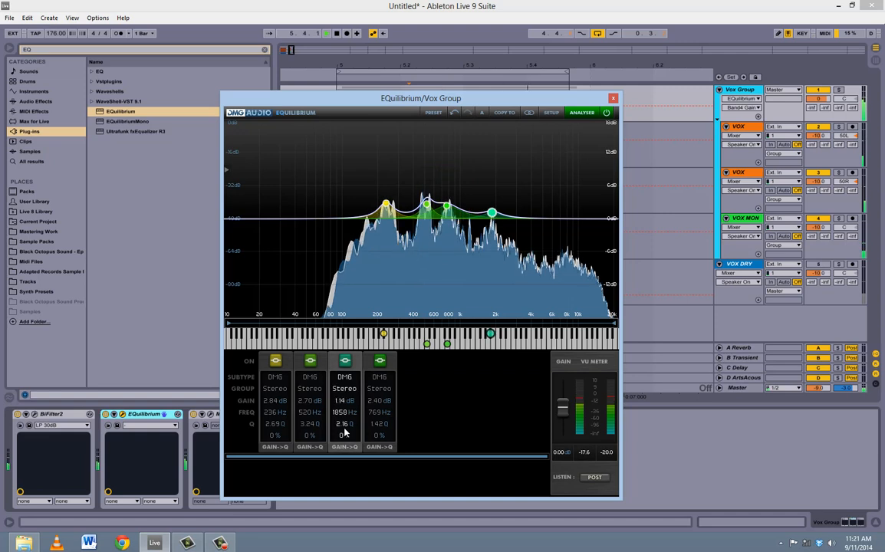
pyautogui.moveTo(380, 425); pyautogui.dragTo(386, 405)
# Close the EQ window and compare the Vox Group with EQuilibrium switched off and on during playback.
pyautogui.click(612, 99)
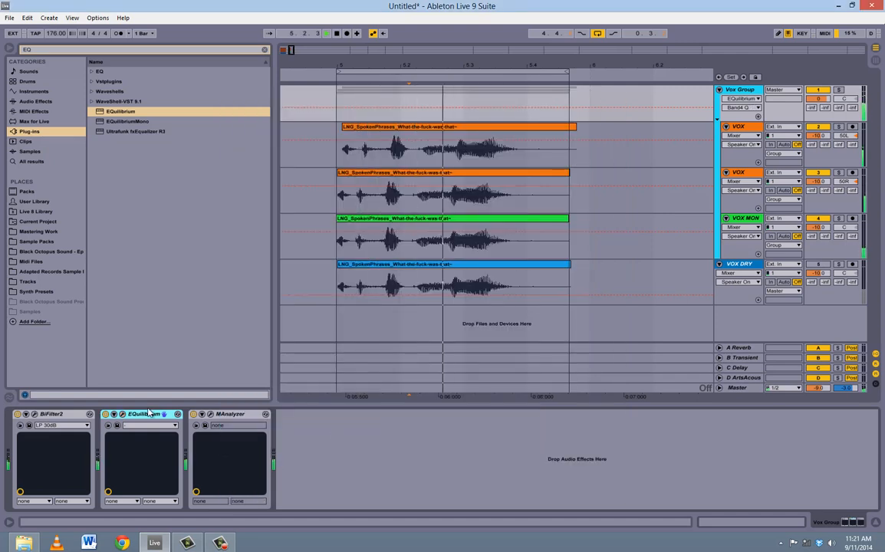
pyautogui.click(105, 414)
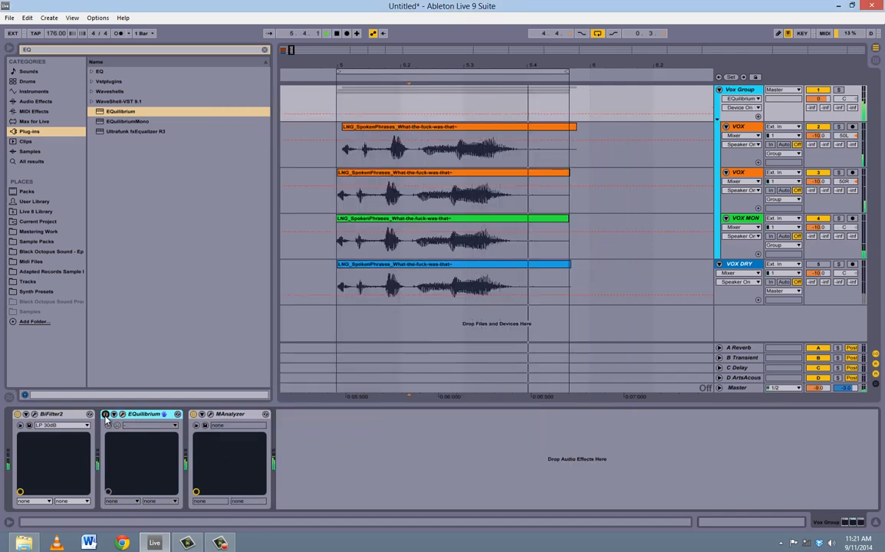
pyautogui.click(105, 414)
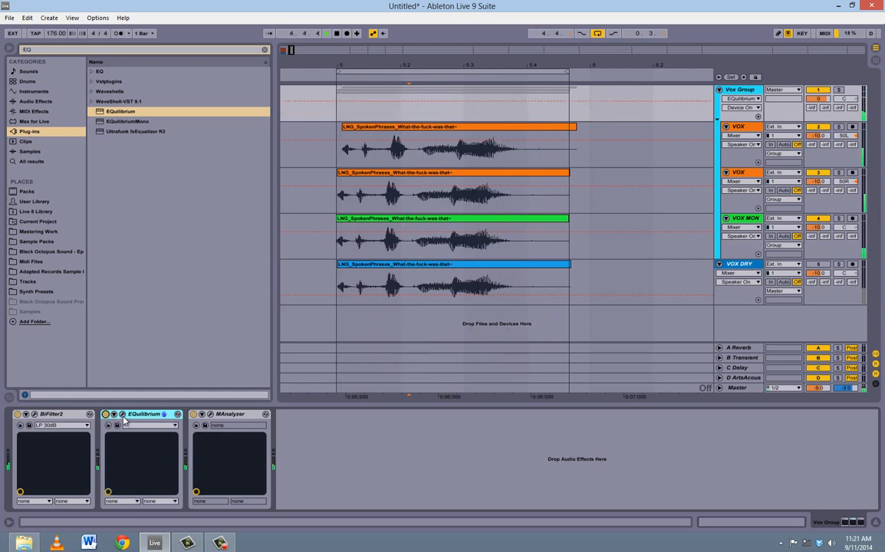
# Reopen EQuilibrium and add a peak band at 8231 Hz with 1.28 dB gain and a Q of 1.80.
pyautogui.click(123, 415)
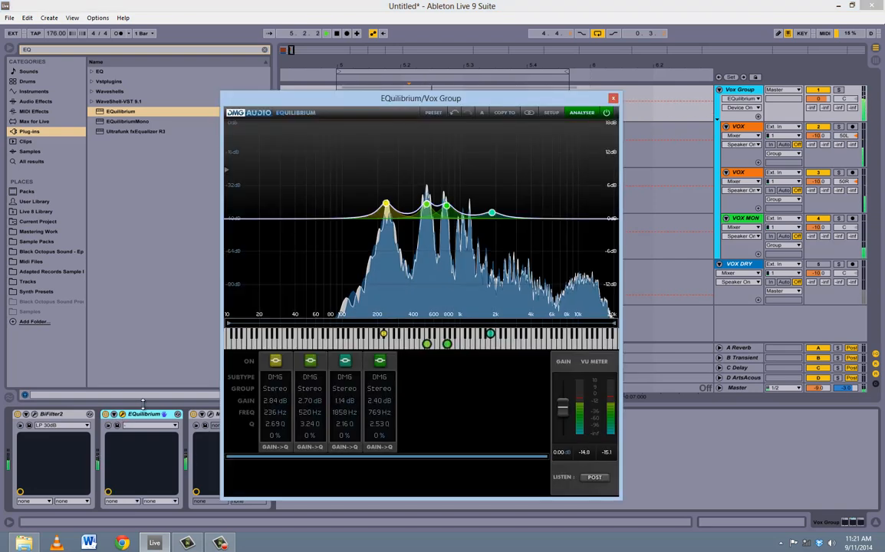
pyautogui.click(569, 221)
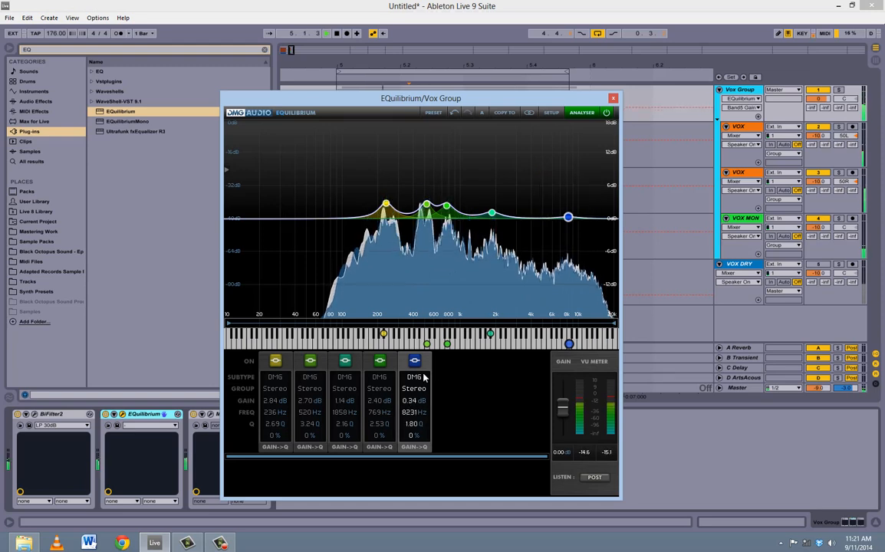
pyautogui.moveTo(423, 376); pyautogui.dragTo(428, 341)
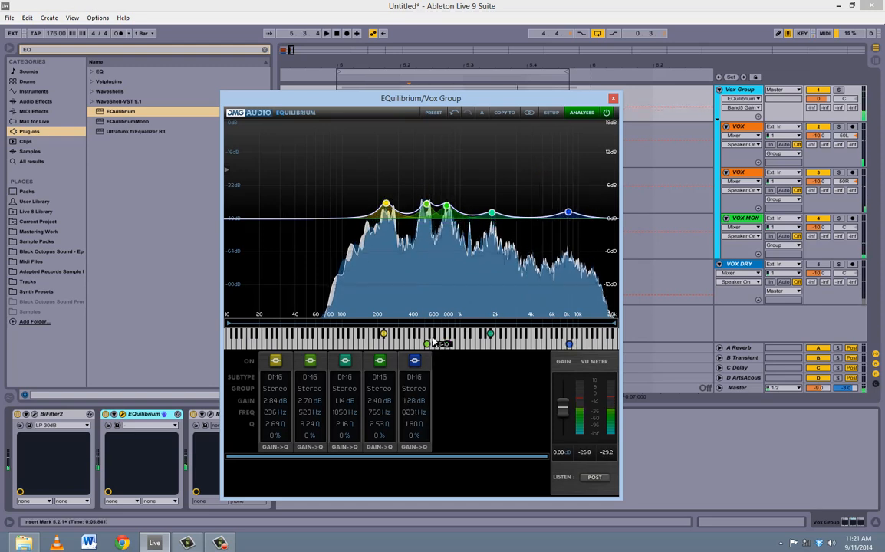
# Close EQuilibrium, compare the soloed VOX DRY track with the layered vocals during playback, and stop.
pyautogui.click(613, 99)
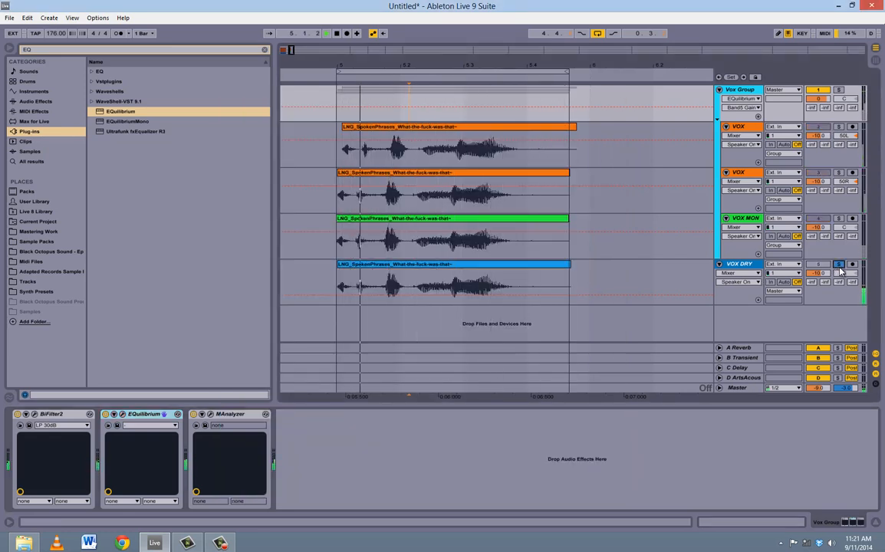
pyautogui.click(838, 264)
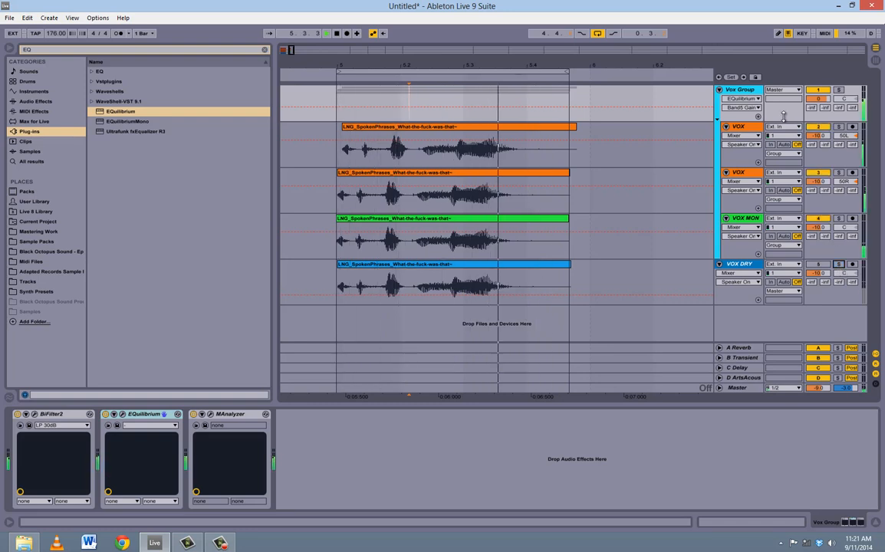
pyautogui.press('space')
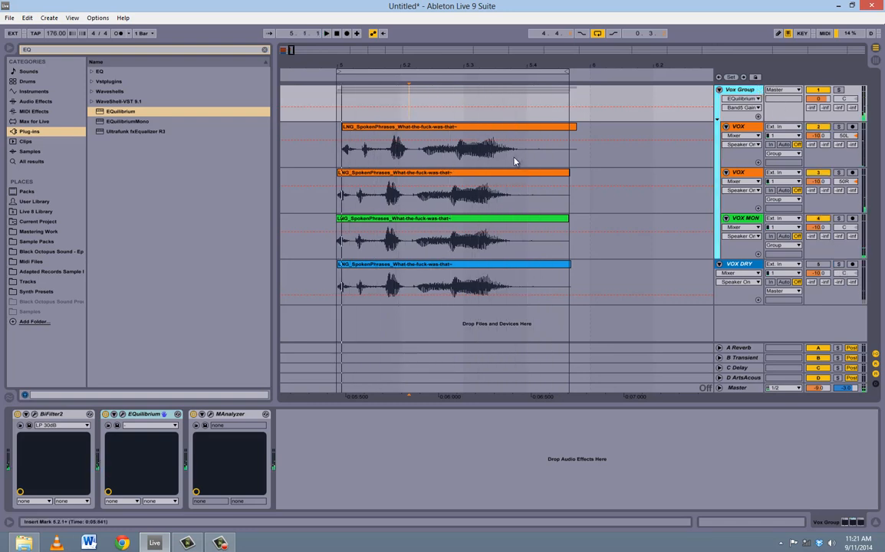
# Find Chorus in the browser, insert it on the 50L VOX track, and set its Dry/Wet to 33%.
pyautogui.click(517, 149)
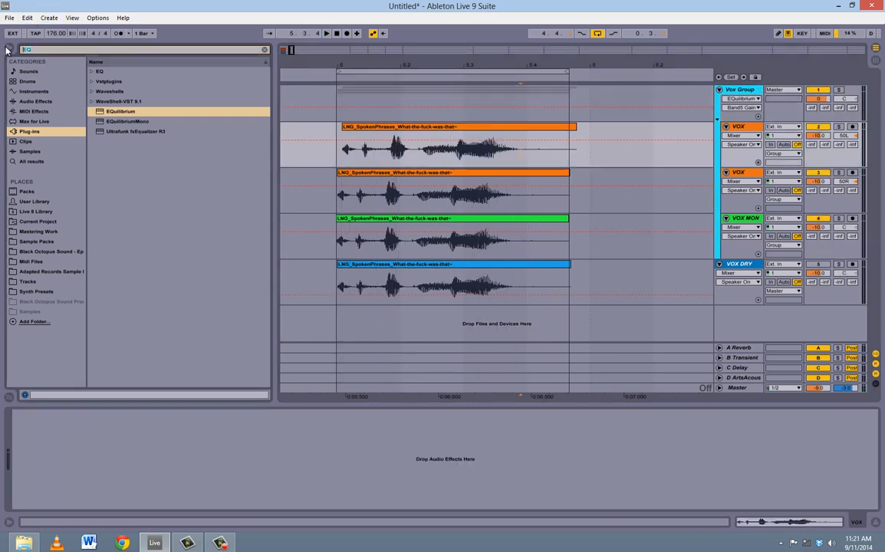
pyautogui.write('chorus')
pyautogui.press('Return')
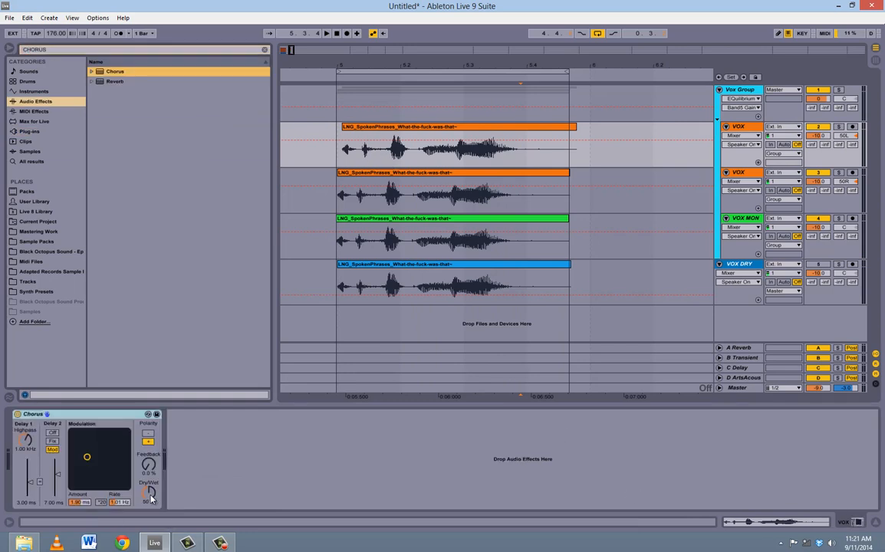
pyautogui.moveTo(151, 494); pyautogui.dragTo(152, 499)
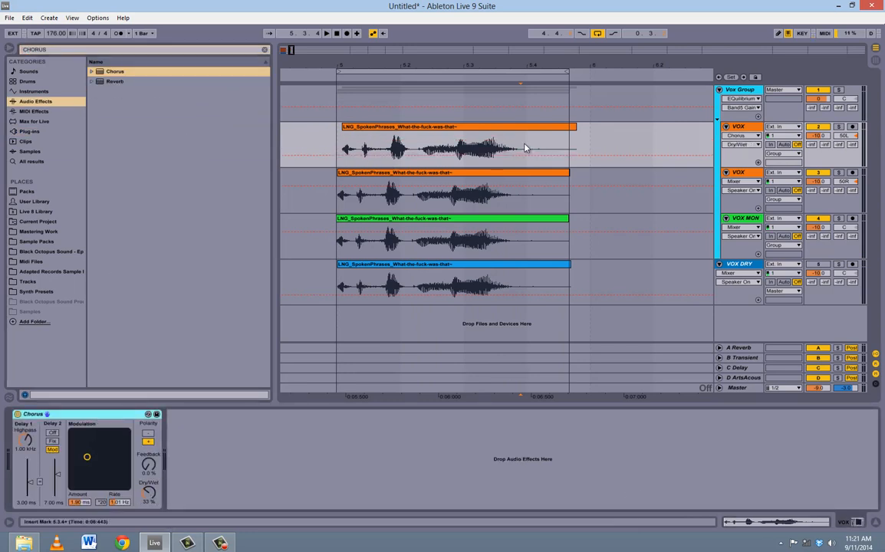
# Paste a copy of the Chorus onto the 50R VOX track, and check the devices on VOX MONO.
pyautogui.click(422, 193)
pyautogui.rightClick(245, 470)
pyautogui.click(261, 472)
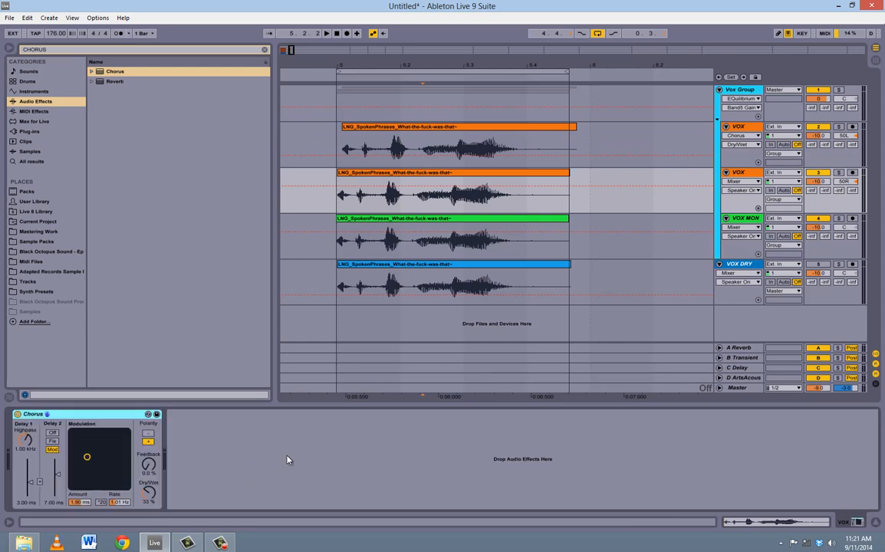
pyautogui.click(449, 263)
pyautogui.click(452, 241)
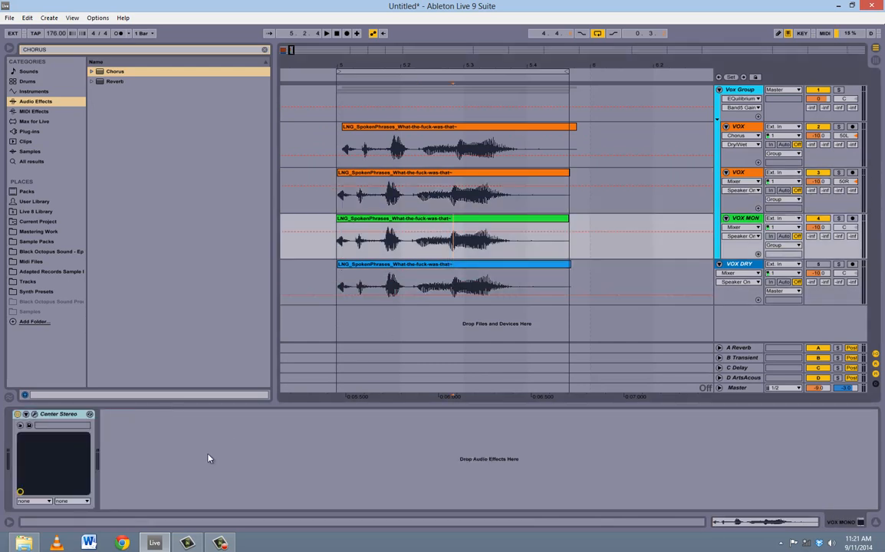
# During playback, adjust the Chorus Dry/Wet on the 50R VOX track and set it to 23% on the 50L VOX track.
pyautogui.click(433, 162)
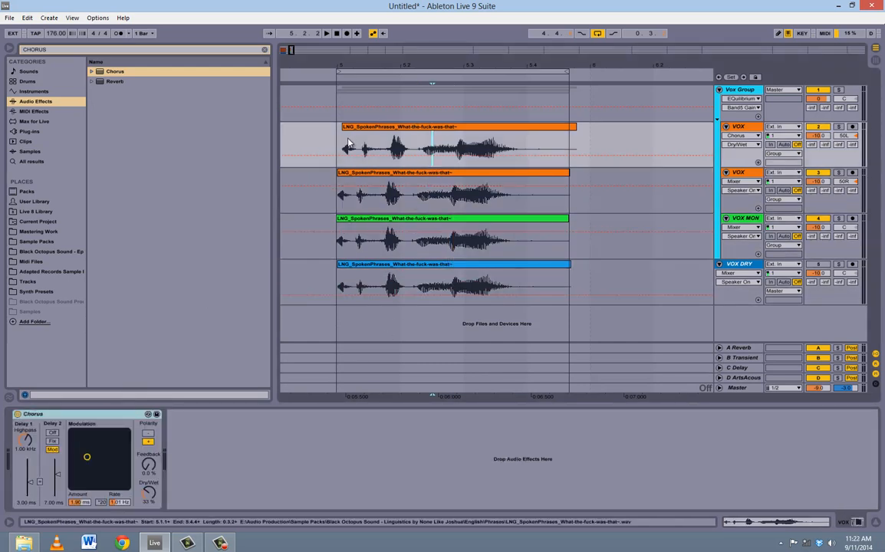
pyautogui.press('space')
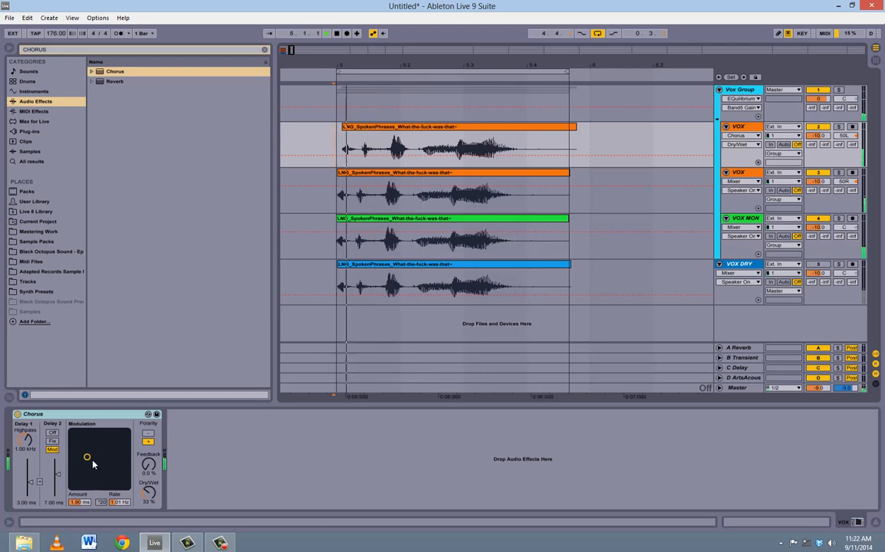
pyautogui.click(354, 201)
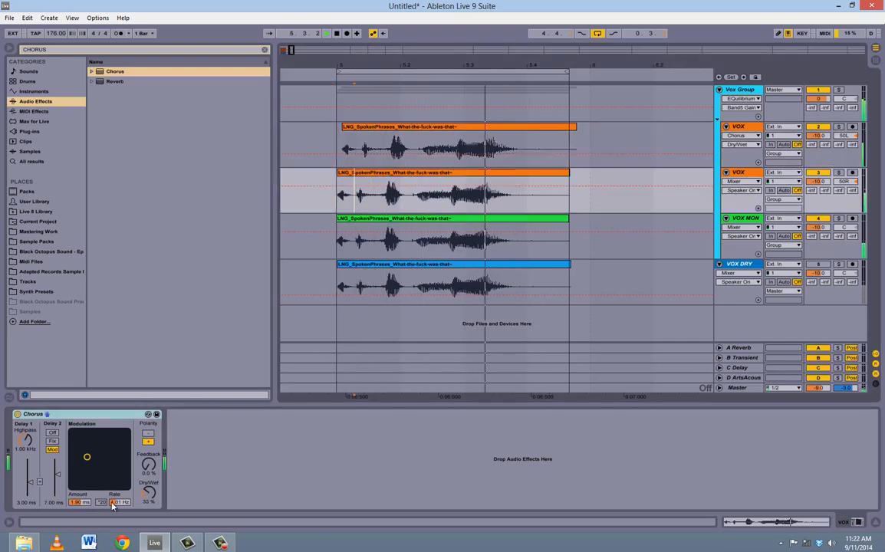
pyautogui.click(150, 495)
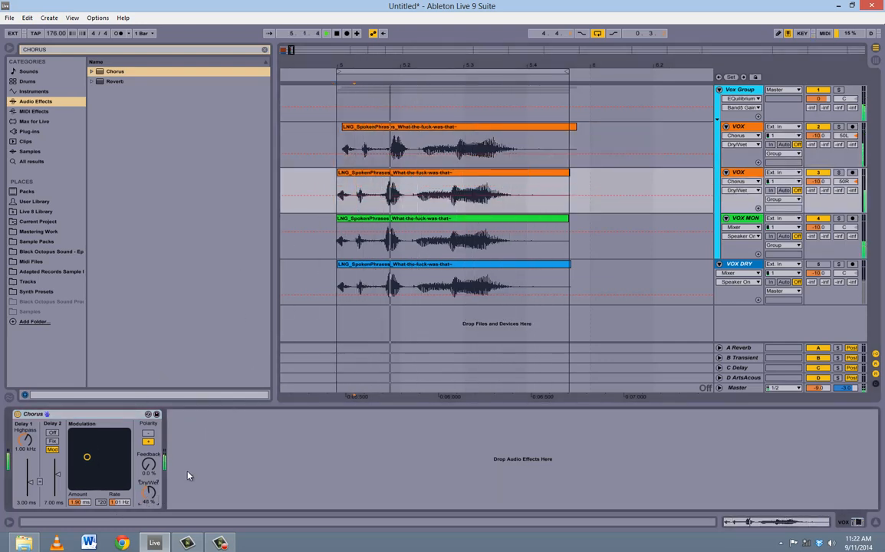
pyautogui.click(346, 149)
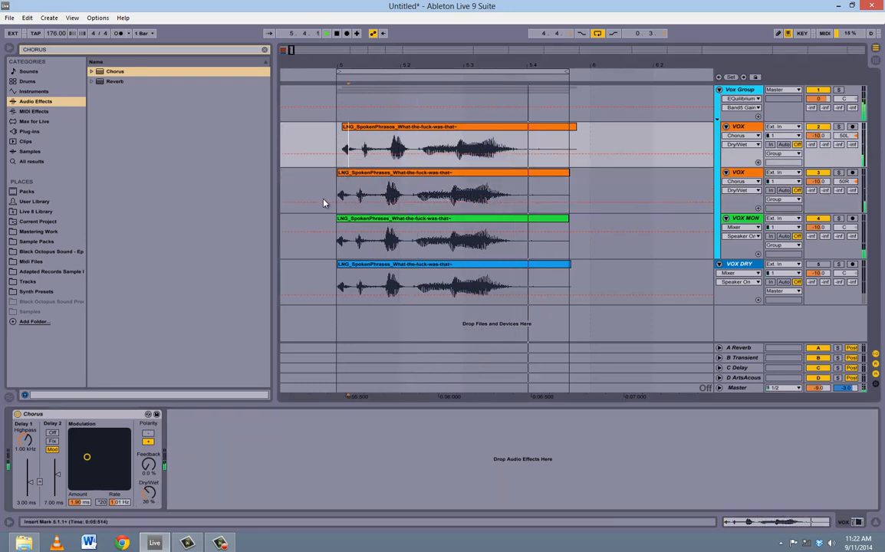
pyautogui.moveTo(148, 495); pyautogui.dragTo(148, 502)
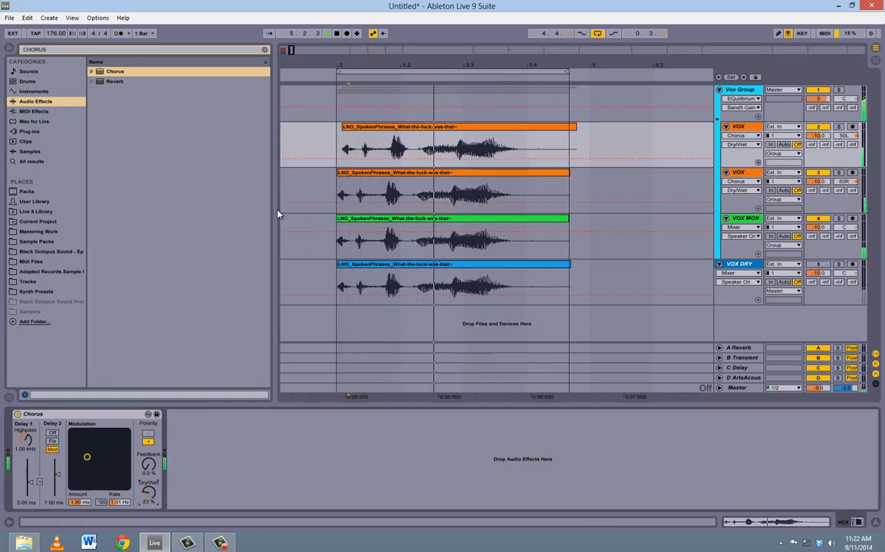
# Compare the soloed VOX DRY track with the layered vocals on the looped spoken phrase, and stop playback.
pyautogui.click(838, 264)
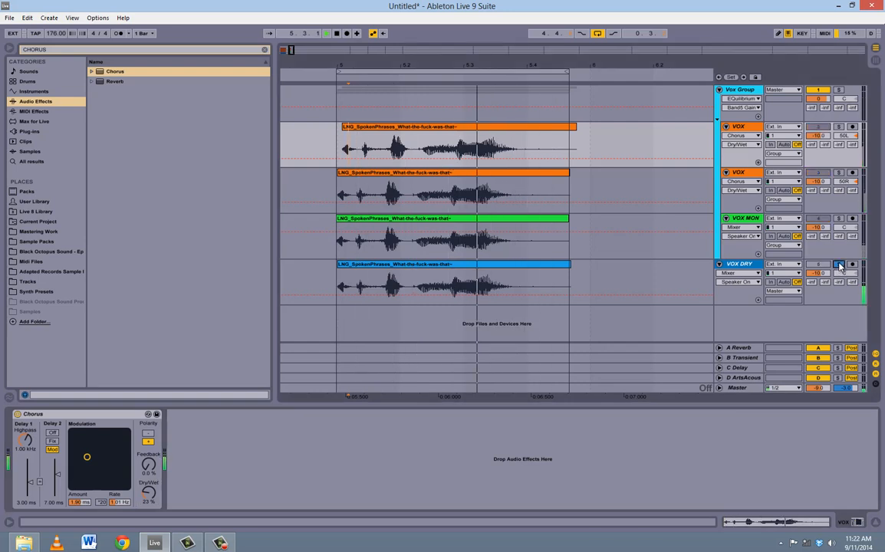
pyautogui.click(838, 264)
pyautogui.moveTo(374, 65); pyautogui.dragTo(377, 63)
pyautogui.press('space')
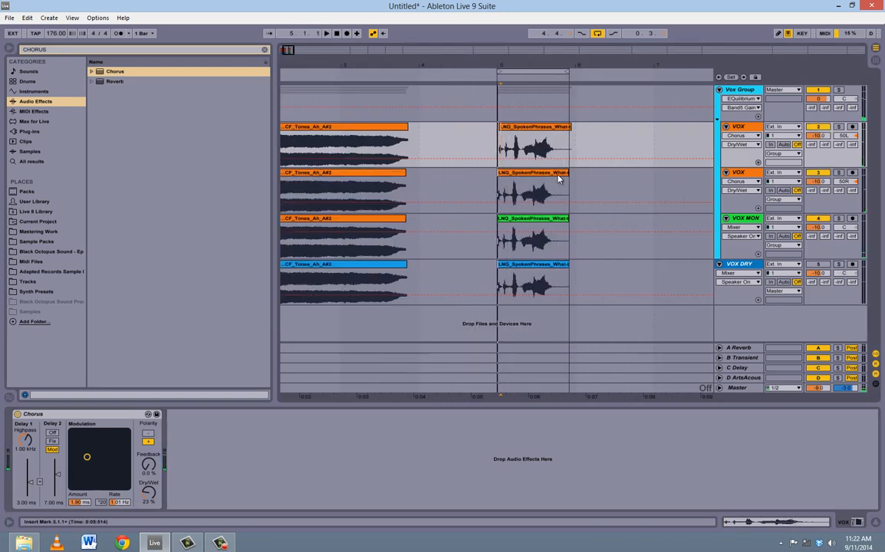
# Color the CF_Tones_Ah_A#2 clip on the VOX MONO track green to match the spoken phrase clip, and deselect it.
pyautogui.moveTo(312, 60); pyautogui.dragTo(379, 59)
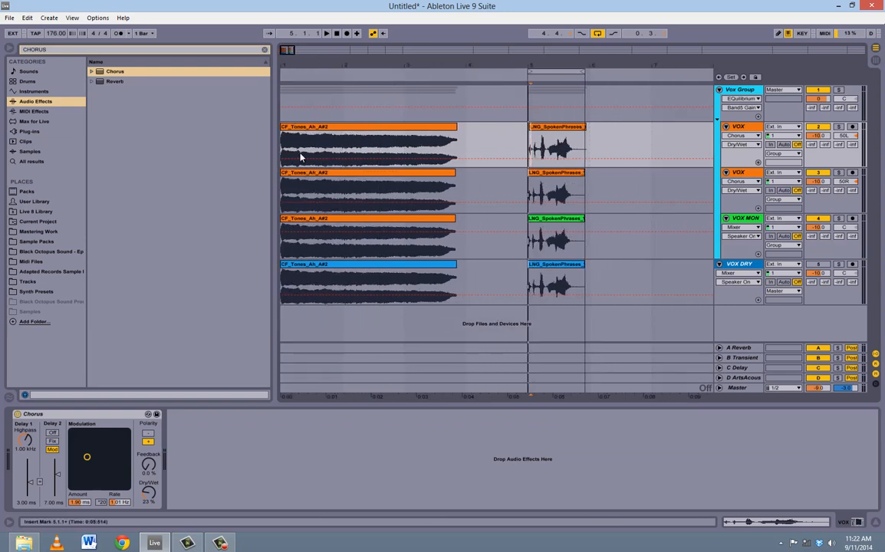
pyautogui.click(323, 138)
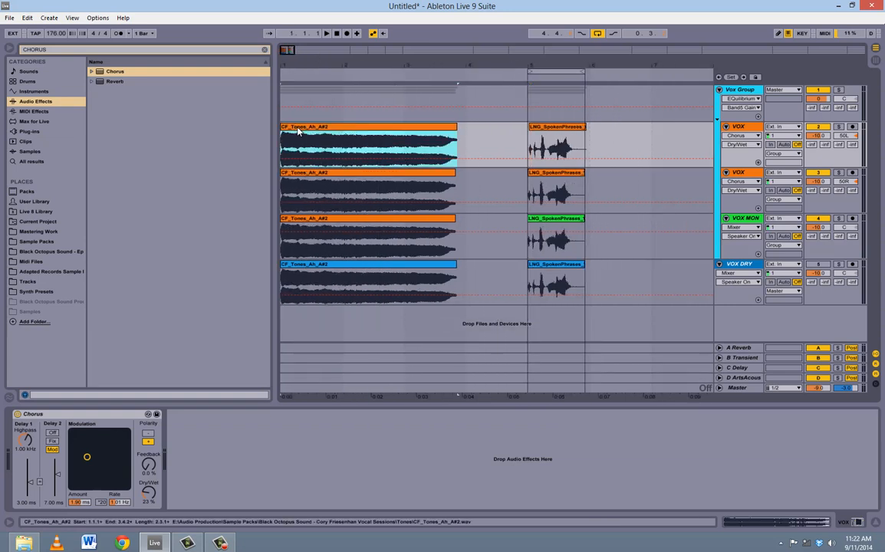
pyautogui.rightClick(312, 220)
pyautogui.click(345, 416)
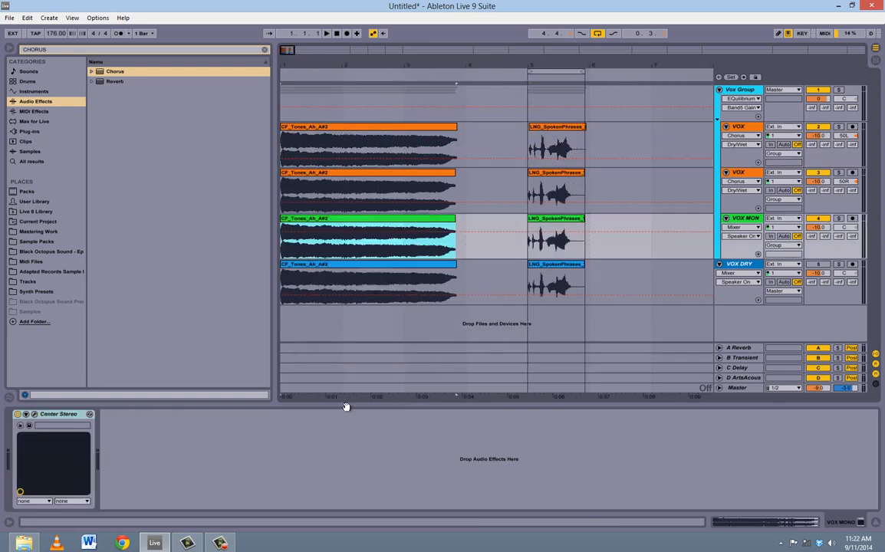
pyautogui.click(475, 195)
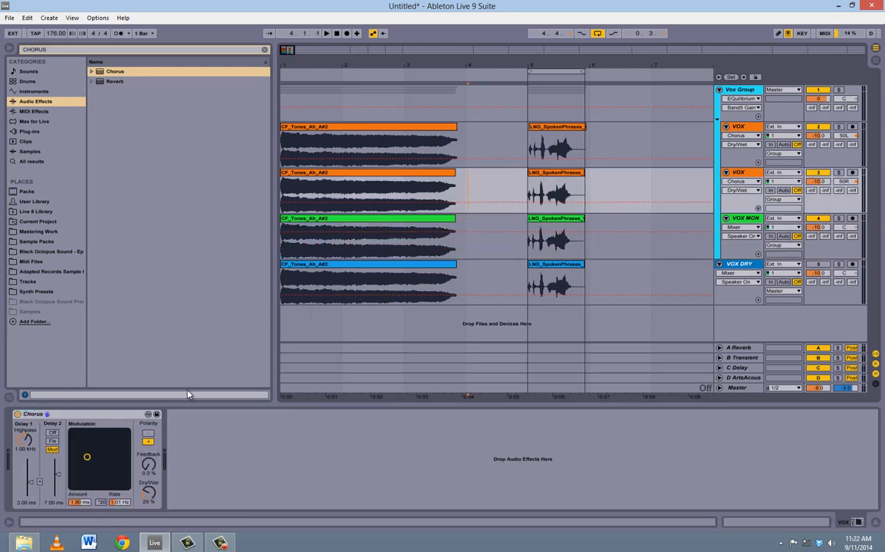
pyautogui.click(449, 156)
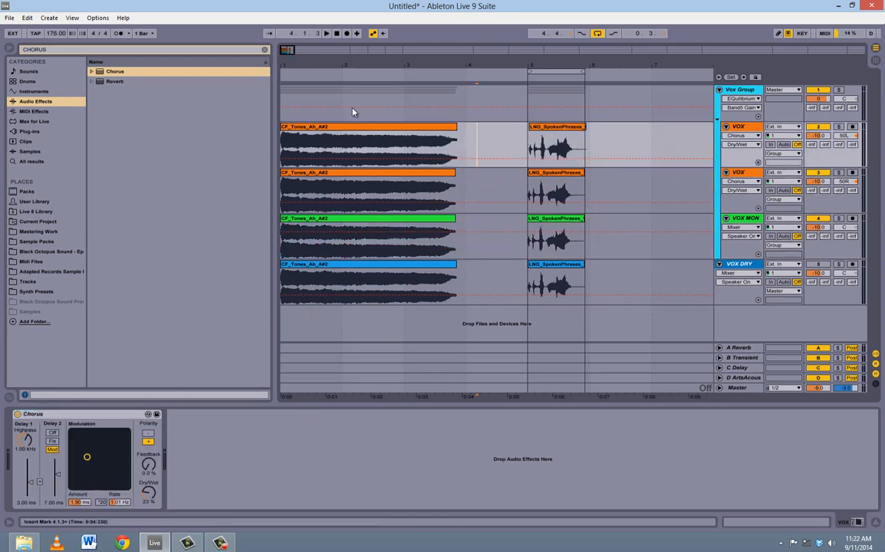
# Play the CF_Tones_Ah_A#2 clips from their start, toggling solo on VOX DRY to compare the dry and layered sound.
pyautogui.click(346, 127)
pyautogui.press('space')
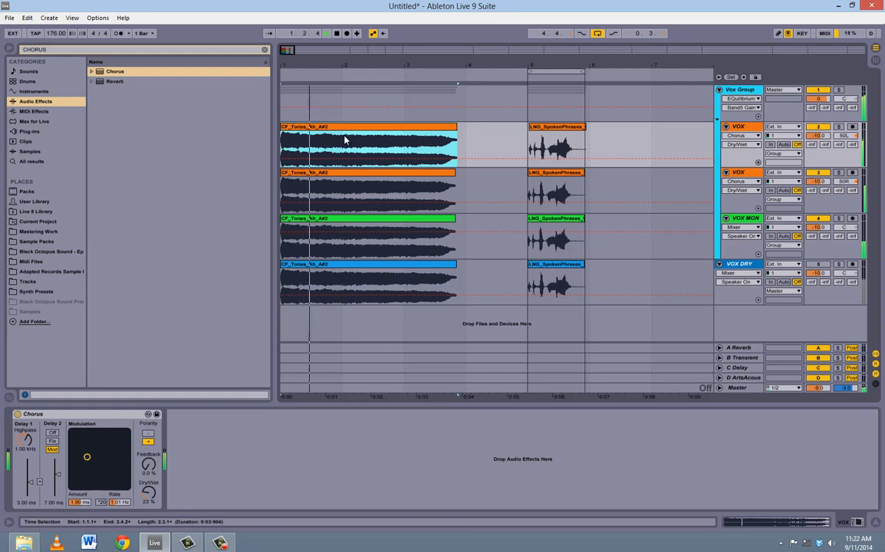
pyautogui.click(838, 265)
pyautogui.press('space')
pyautogui.press('space')
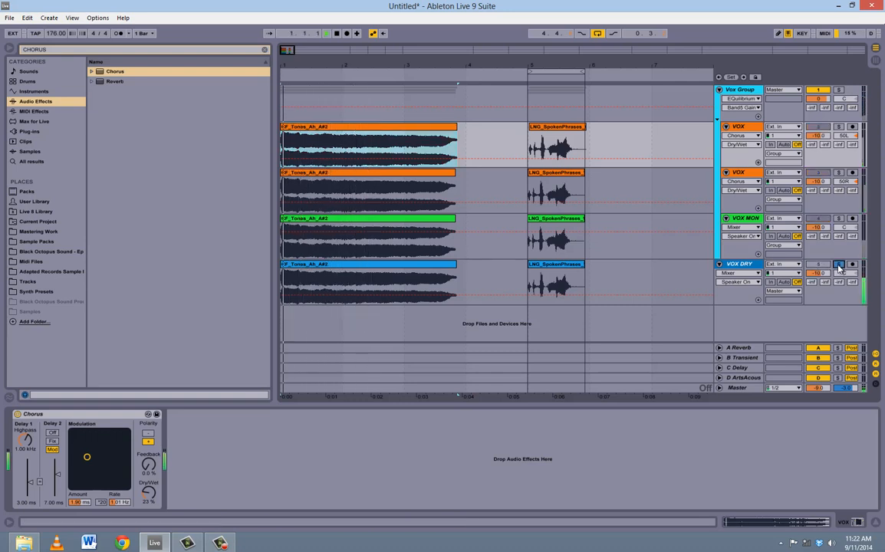
pyautogui.click(838, 265)
pyautogui.press('space')
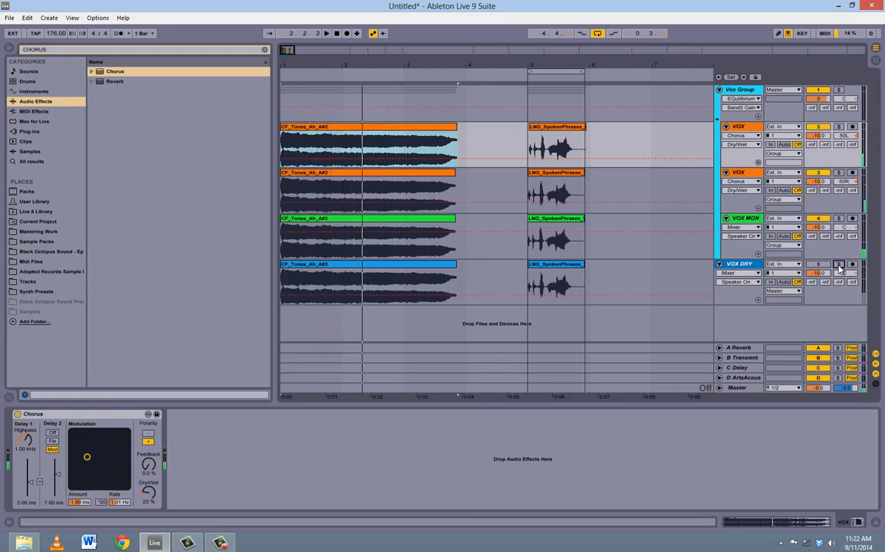
pyautogui.press('space')
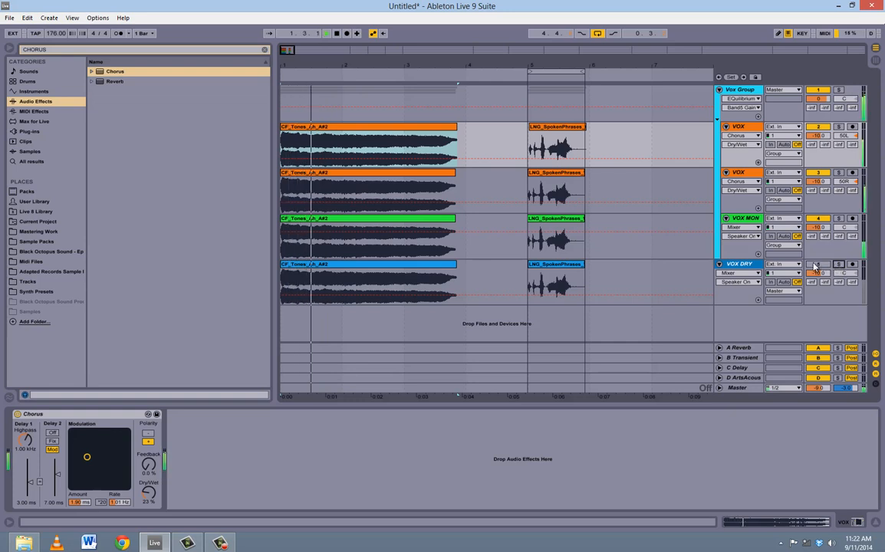
# Play the spoken phrase clips, compare them with VOX DRY soloed and unsoloed, and stop playback.
pyautogui.click(559, 135)
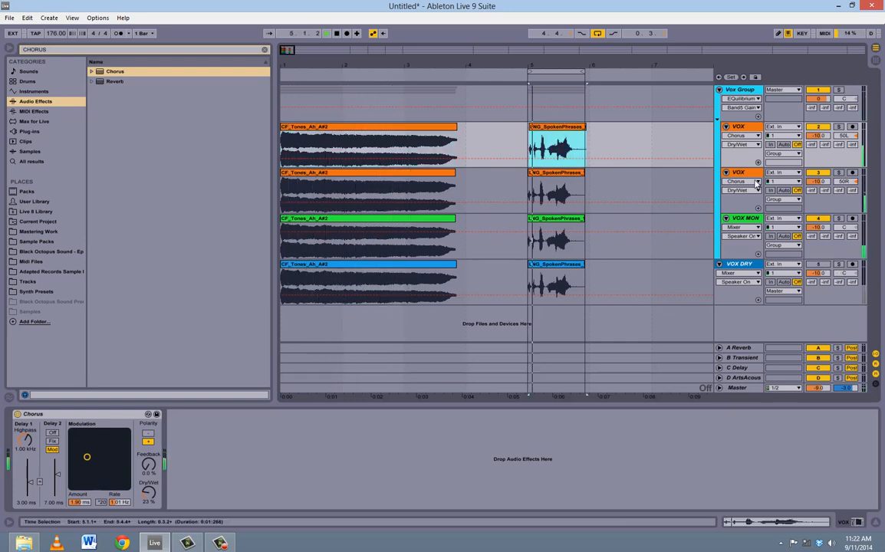
pyautogui.click(840, 264)
pyautogui.click(839, 265)
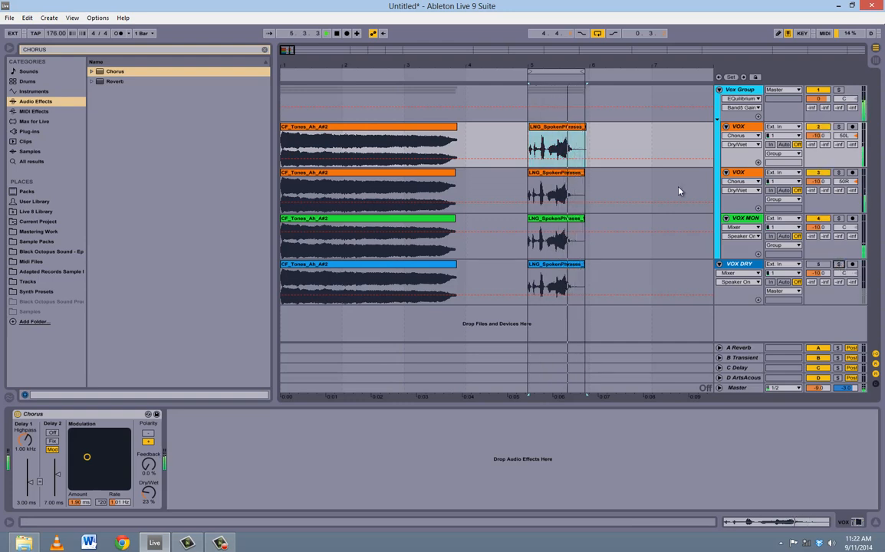
pyautogui.moveTo(567, 63); pyautogui.dragTo(567, 66)
pyautogui.press('space')
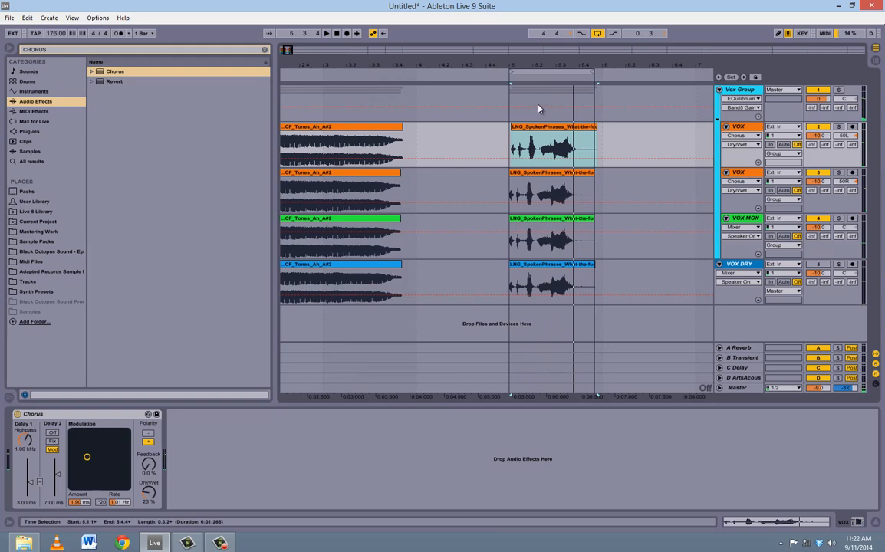
# Search the browser for GLUE and insert the Glue Compressor on the Vox Group between EQuilibrium and MAnalyzer.
pyautogui.click(539, 108)
pyautogui.click(64, 50)
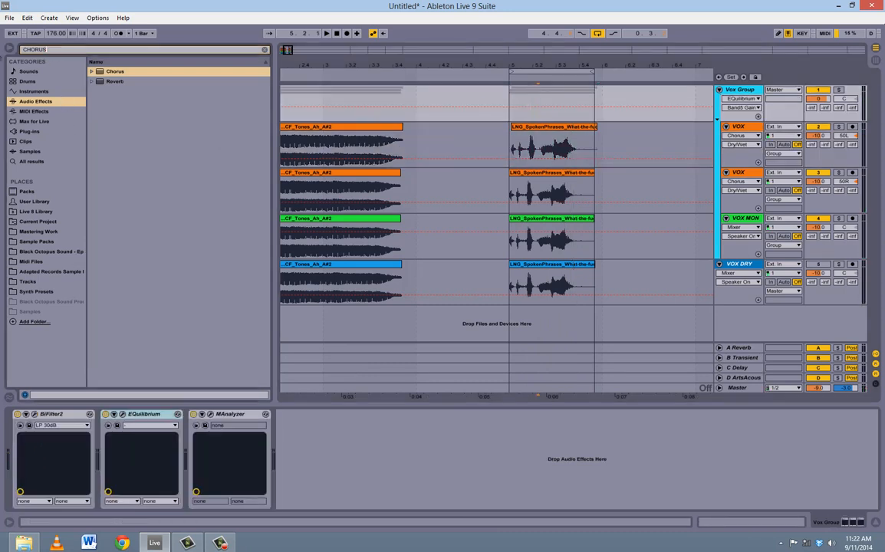
pyautogui.press('BackSpace')
pyautogui.press('BackSpace')
pyautogui.press('BackSpace')
pyautogui.write('GLUE')
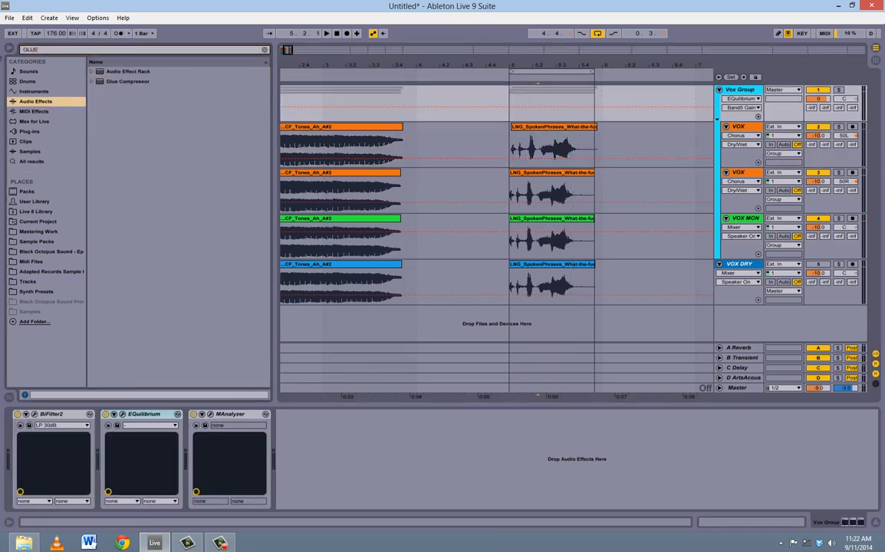
pyautogui.moveTo(115, 82)
pyautogui.mouseDown()
pyautogui.moveTo(205, 345)
pyautogui.moveTo(195, 479)
pyautogui.moveTo(191, 448)
pyautogui.mouseUp()
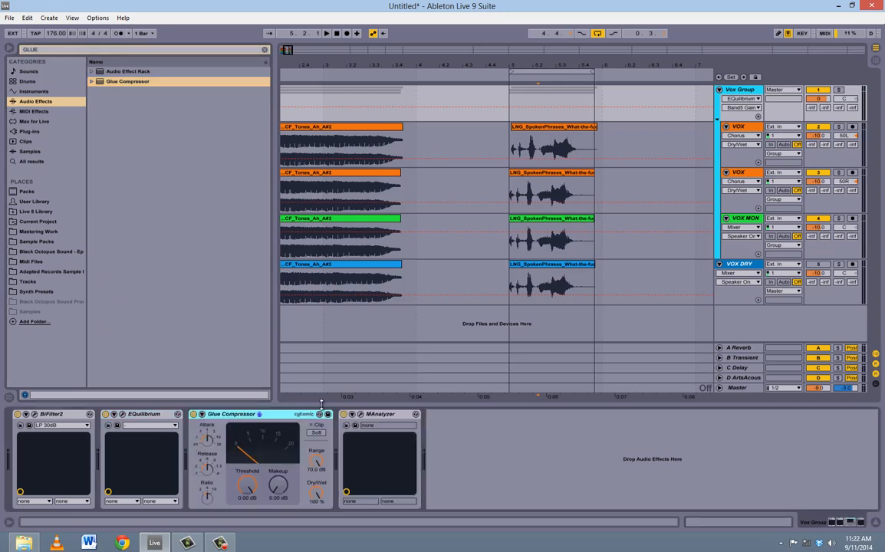
# Adjust the Glue Compressor's attack, set its release to auto (A), and lower the threshold to -22.4 dB during playback.
pyautogui.click(207, 448)
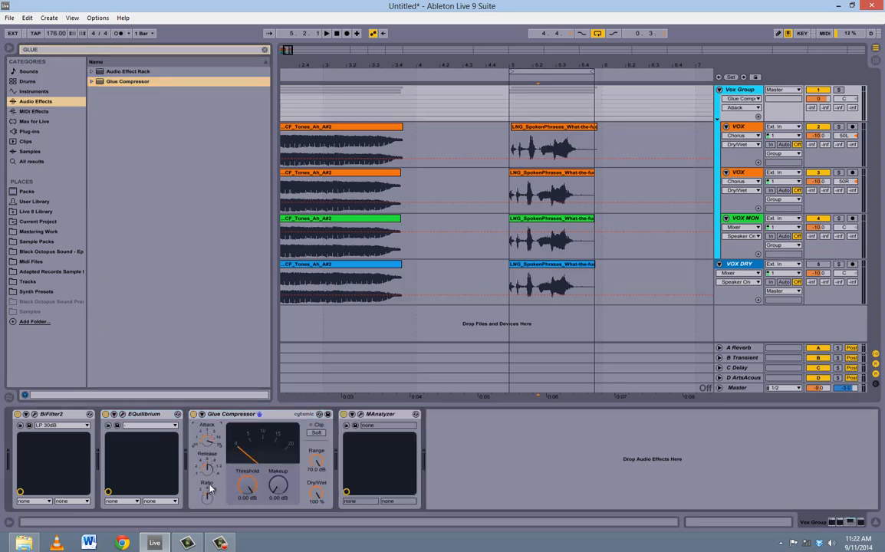
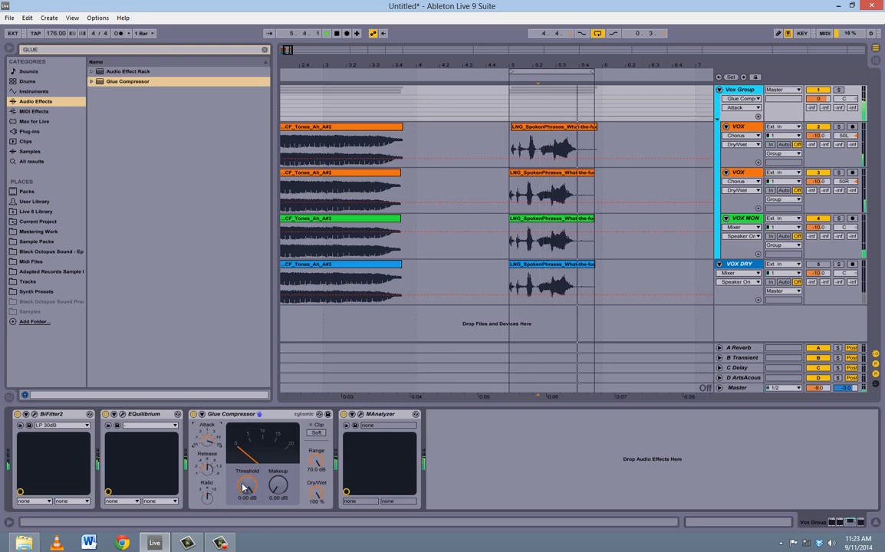
pyautogui.moveTo(239, 498); pyautogui.dragTo(249, 487)
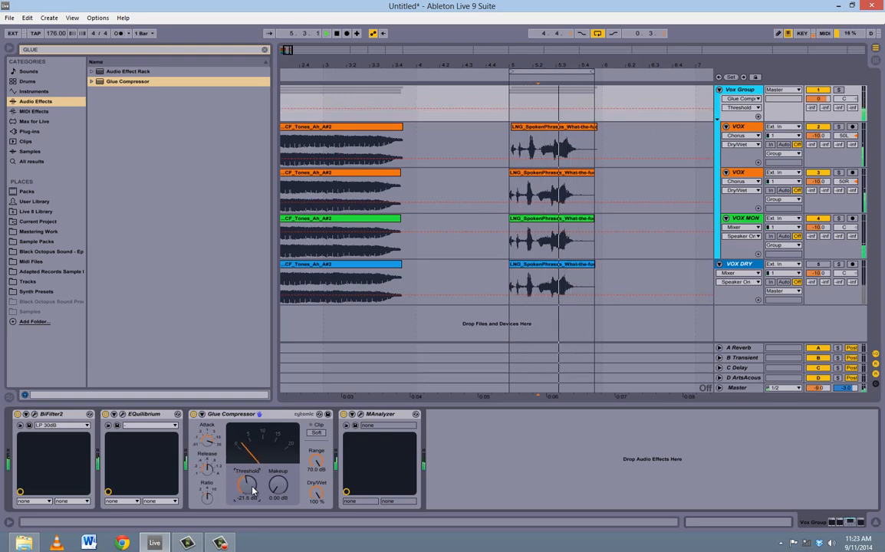
pyautogui.click(207, 474)
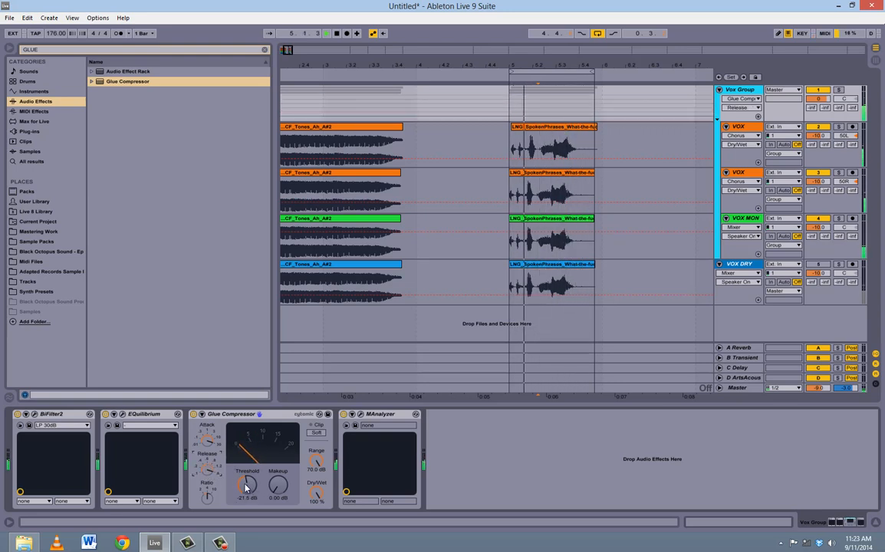
pyautogui.moveTo(246, 486); pyautogui.dragTo(245, 488)
pyautogui.press('space')
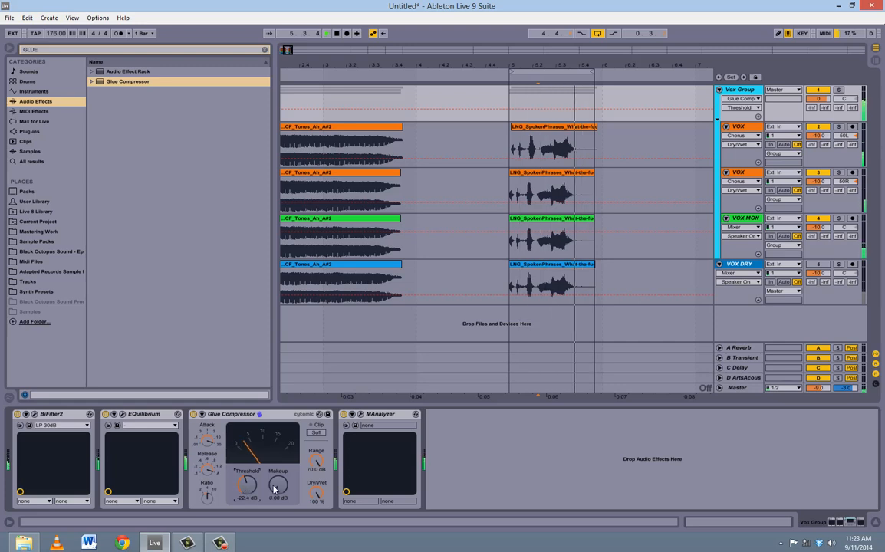
pyautogui.click(205, 475)
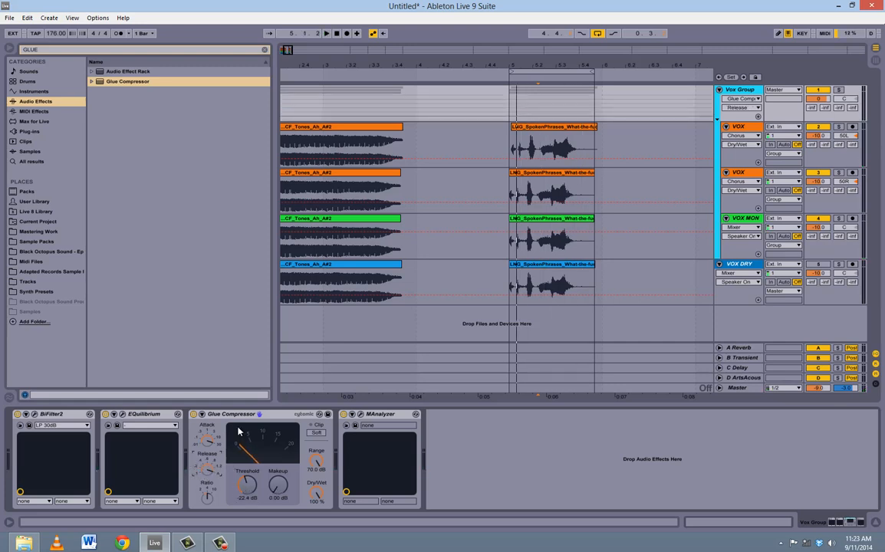
# Try a shorter Glue Compressor release with a -27.6 dB threshold during playback, and return the release to auto (A).
pyautogui.moveTo(608, 64); pyautogui.dragTo(605, 64)
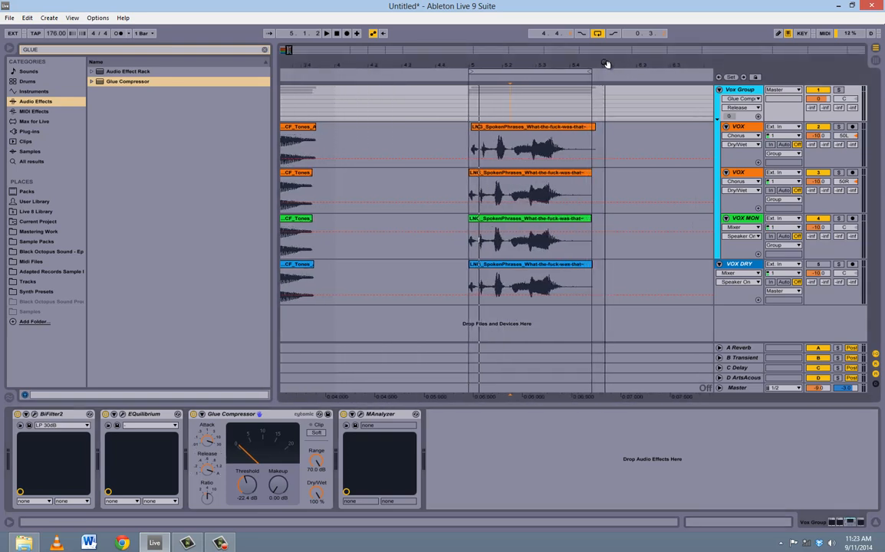
pyautogui.moveTo(527, 61); pyautogui.dragTo(524, 69)
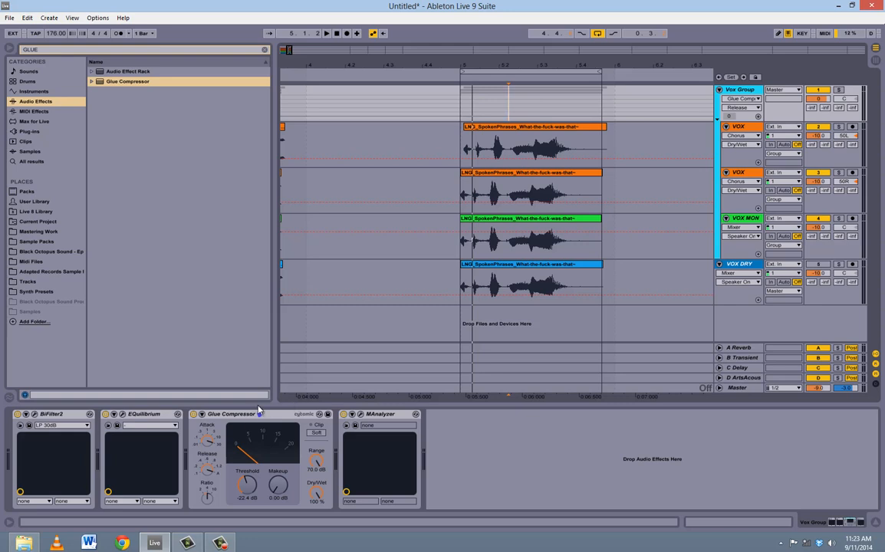
pyautogui.click(289, 416)
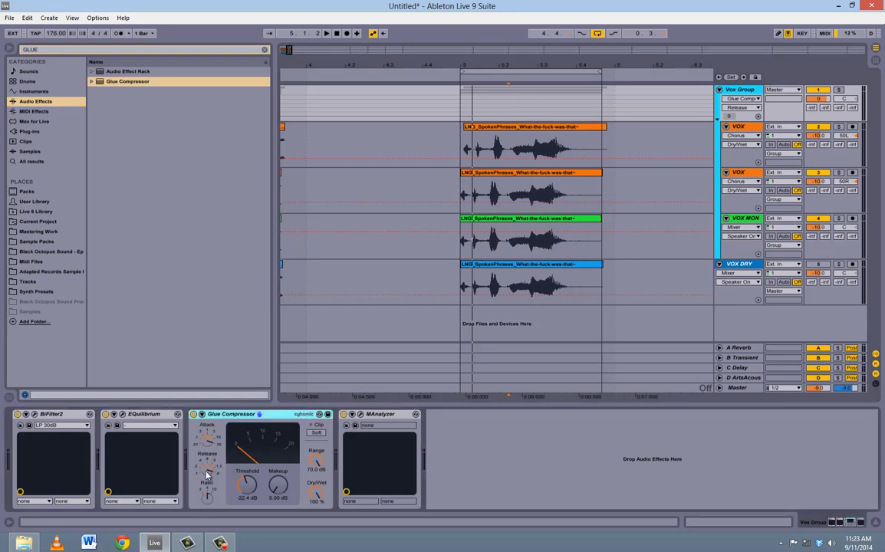
pyautogui.moveTo(206, 472); pyautogui.dragTo(205, 479)
pyautogui.press('space')
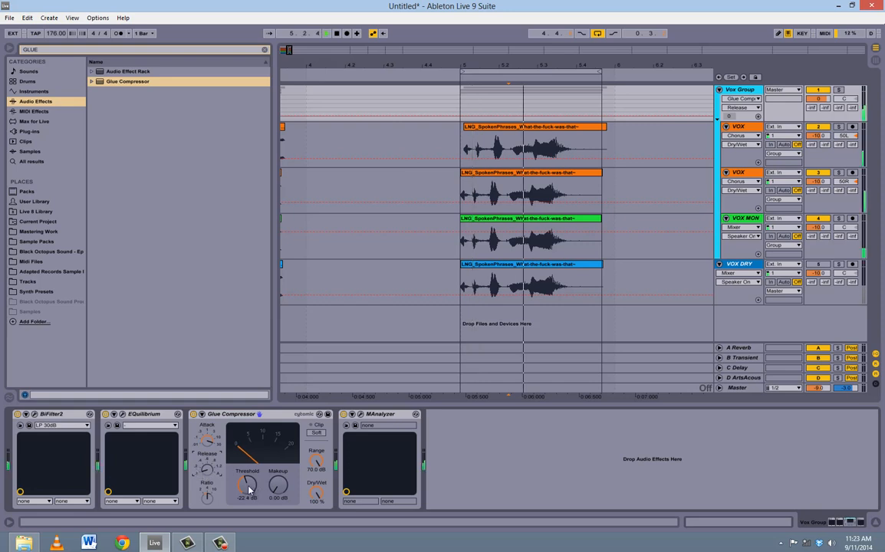
pyautogui.click(249, 491)
pyautogui.moveTo(249, 488); pyautogui.dragTo(248, 484)
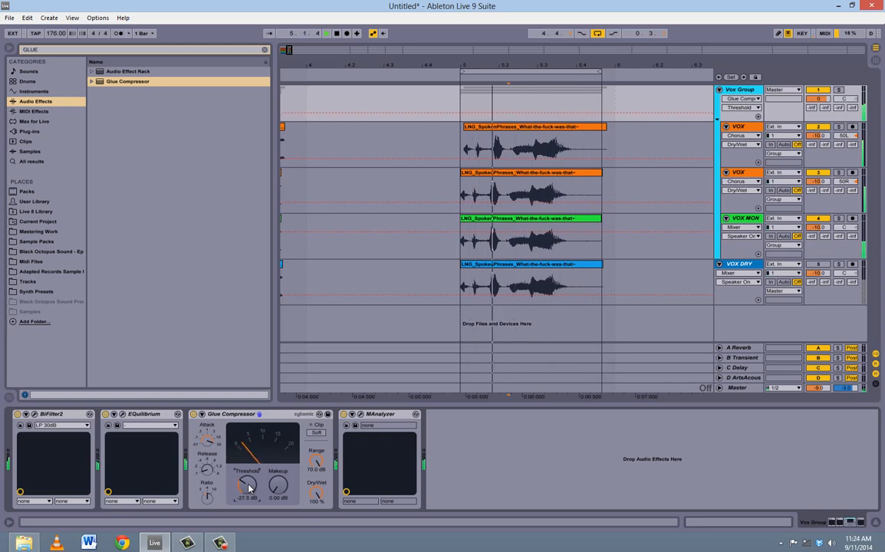
pyautogui.press('space')
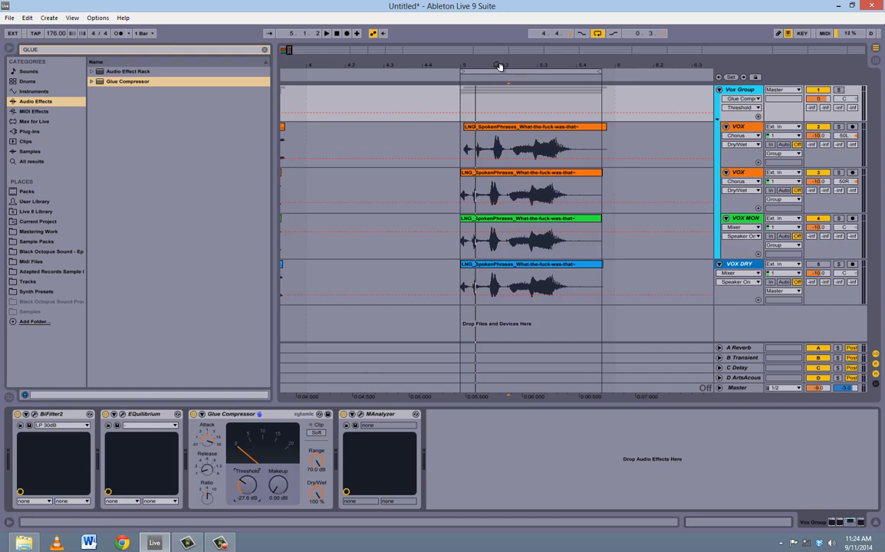
pyautogui.click(205, 474)
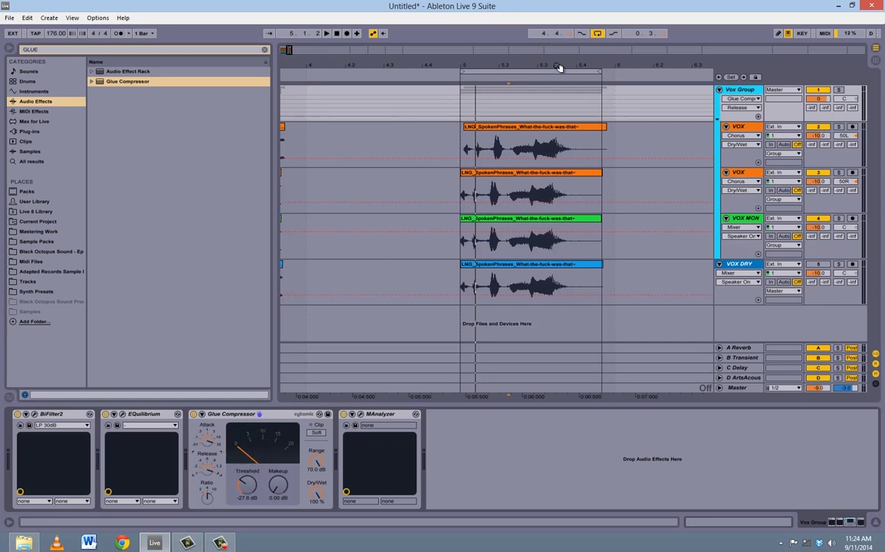
# Play the spoken phrase from its start and set the Glue Compressor's threshold to -23.6 dB and makeup gain to 5.17 dB.
pyautogui.moveTo(505, 62); pyautogui.dragTo(534, 70)
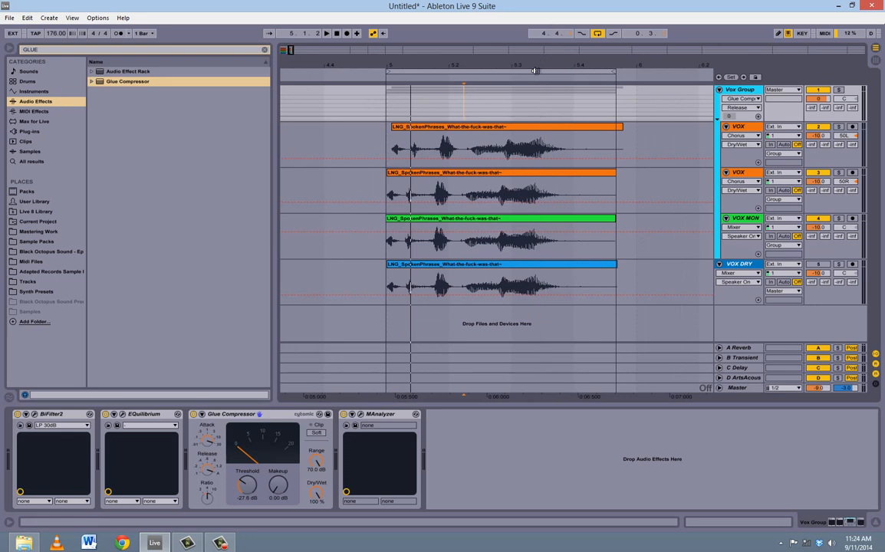
pyautogui.click(385, 144)
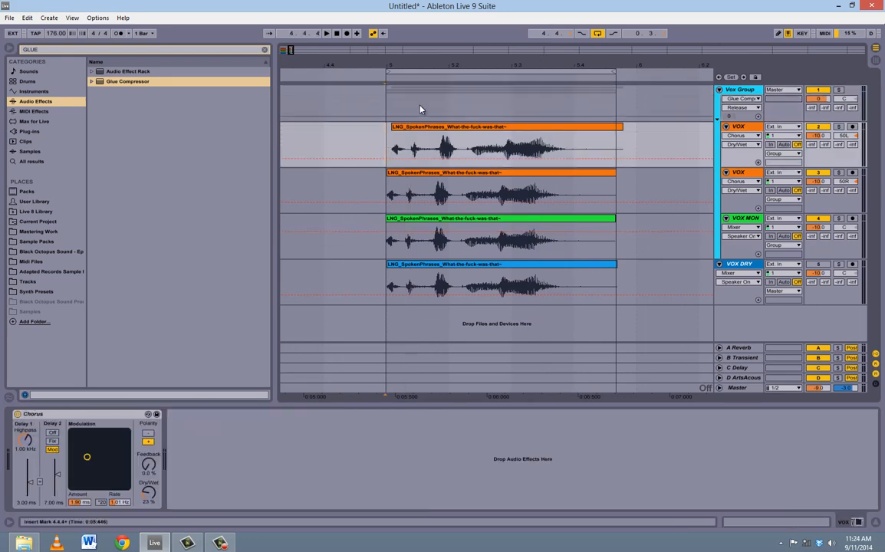
pyautogui.click(390, 103)
pyautogui.press('space')
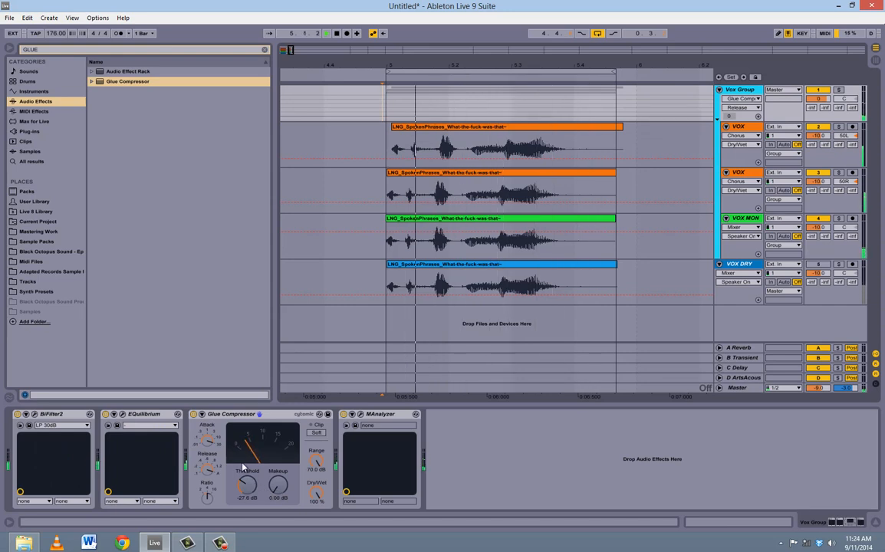
pyautogui.moveTo(280, 492); pyautogui.dragTo(248, 485)
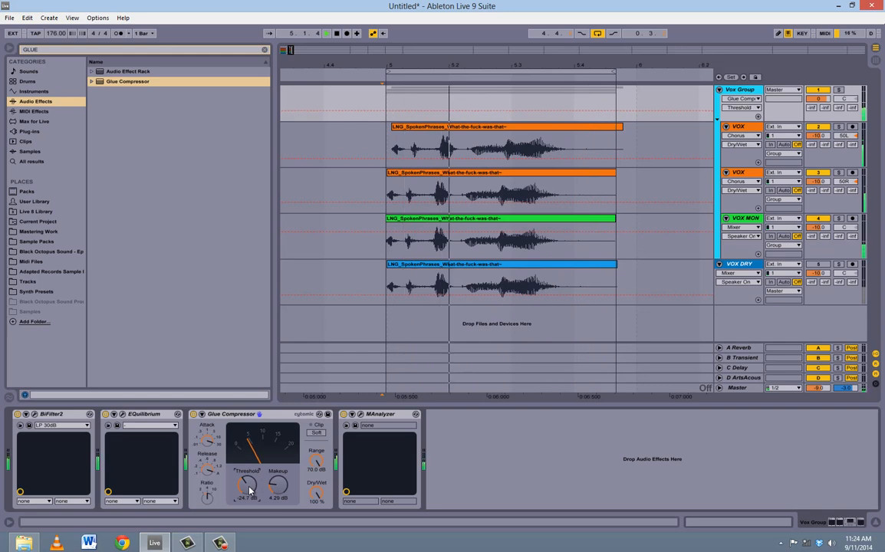
pyautogui.moveTo(243, 497); pyautogui.dragTo(278, 491)
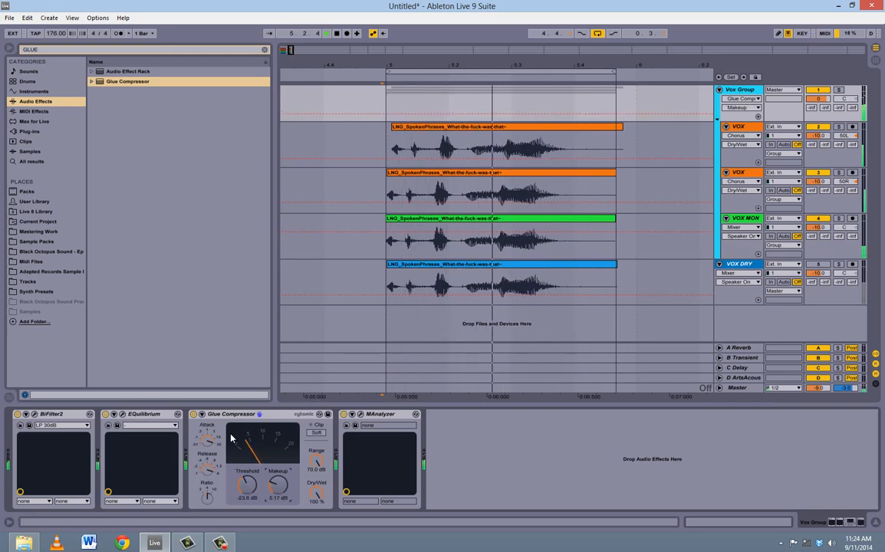
# Compare the Glue Compressor bypassed and active during playback, and set its threshold to -24.1 dB.
pyautogui.click(194, 415)
pyautogui.click(195, 416)
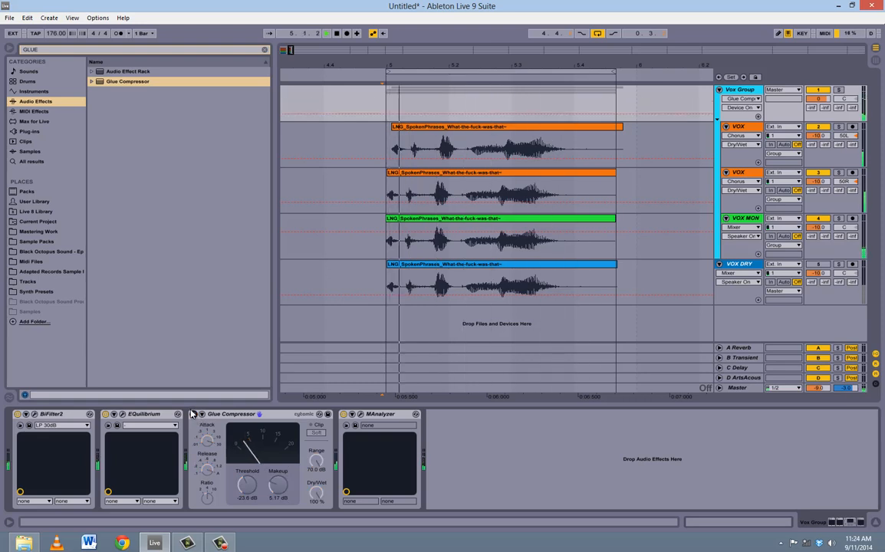
pyautogui.click(195, 415)
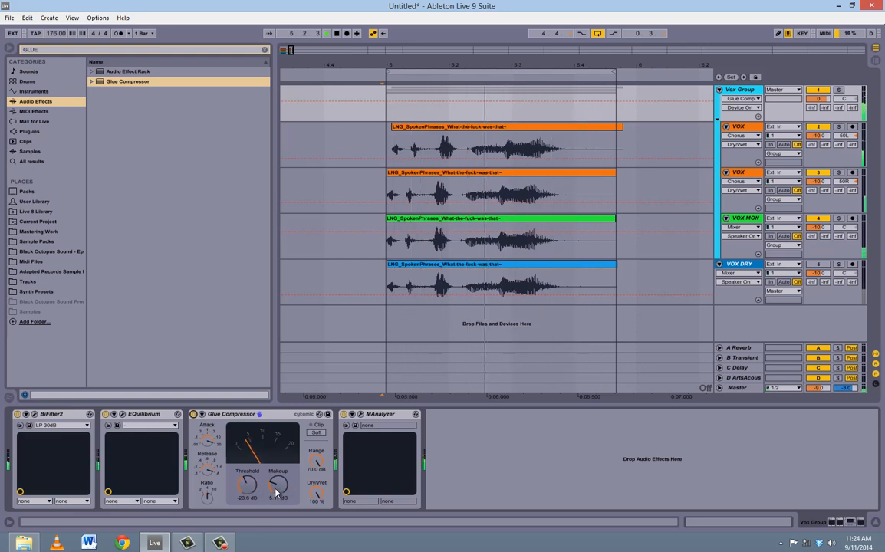
pyautogui.click(247, 486)
pyautogui.moveTo(247, 491); pyautogui.dragTo(247, 494)
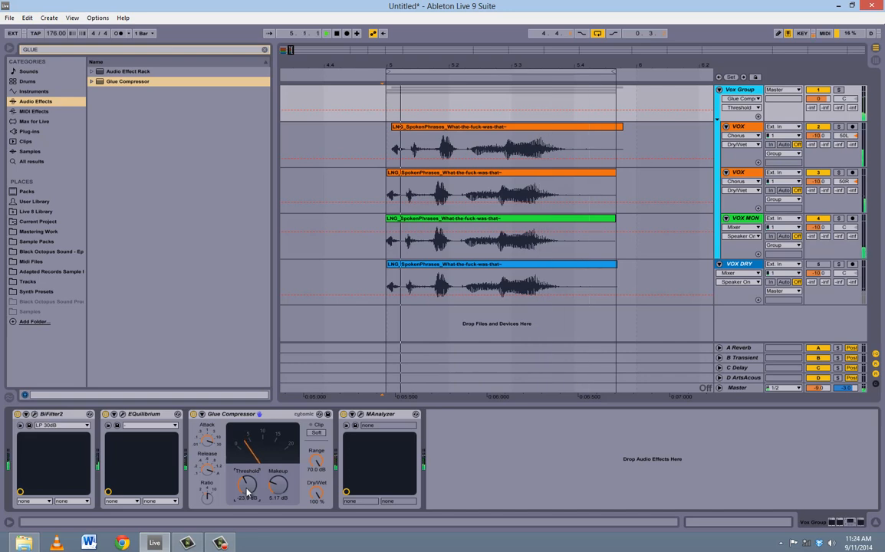
pyautogui.click(194, 414)
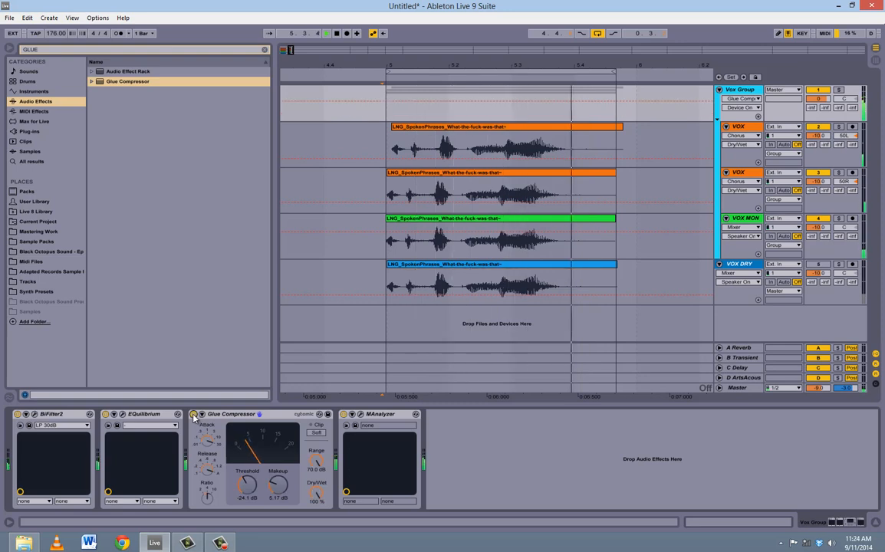
pyautogui.press('space')
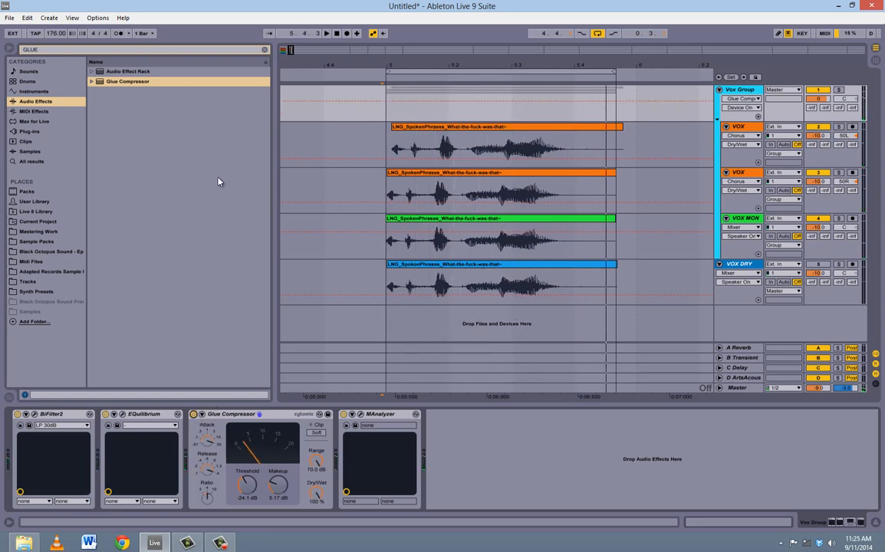
# Duplicate the Glue Compressor on the Vox Group, group the copy into an Audio Effect Rack, and show the rack's chain list.
pyautogui.click(290, 422)
pyautogui.hotkey('ctrl', 'd')
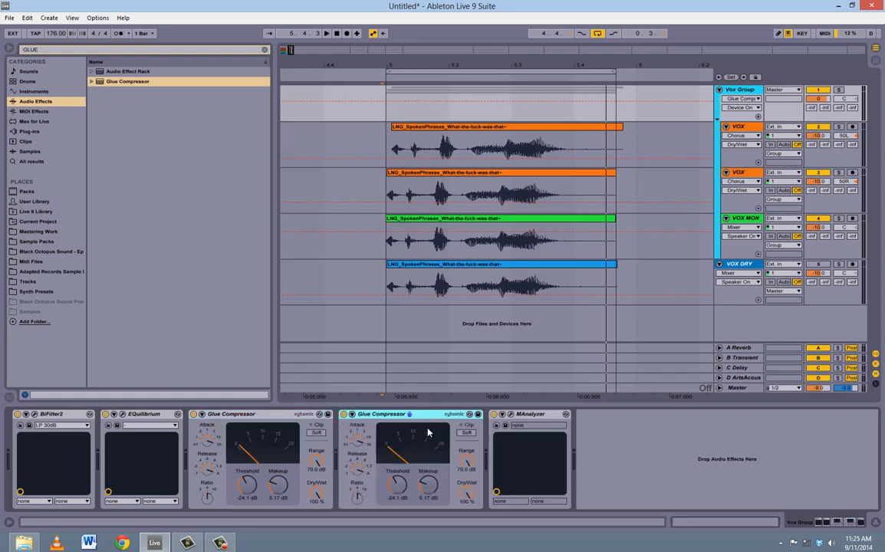
pyautogui.hotkey('ctrl', 'g')
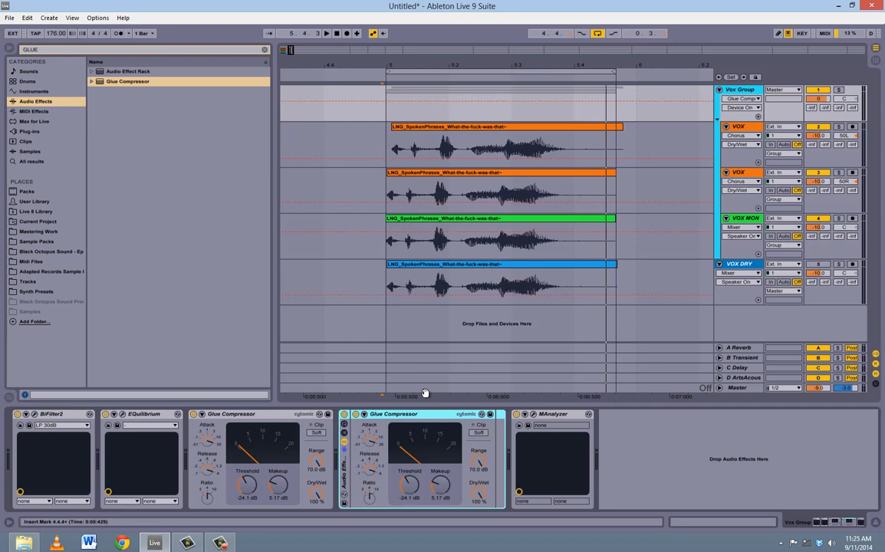
pyautogui.click(345, 434)
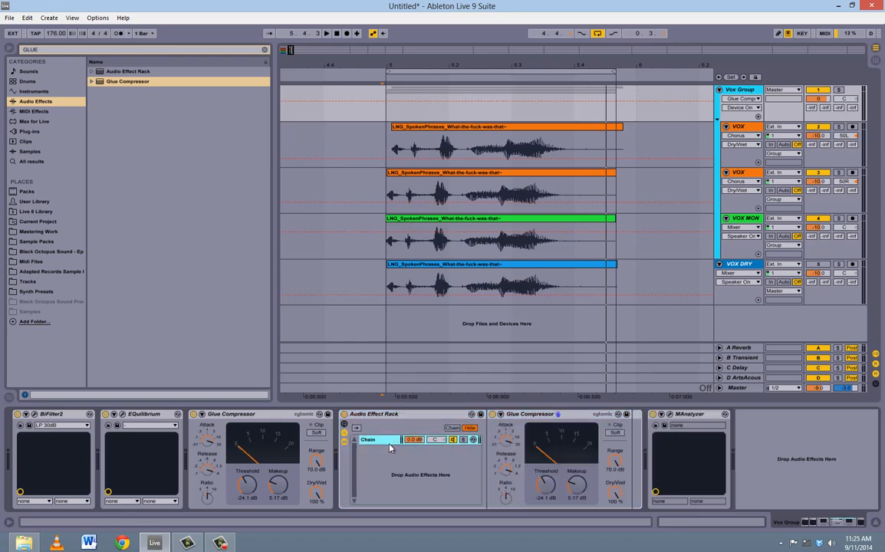
# Duplicate the rack's chain and name the two chains DRY and WET.
pyautogui.hotkey('ctrl', 'd')
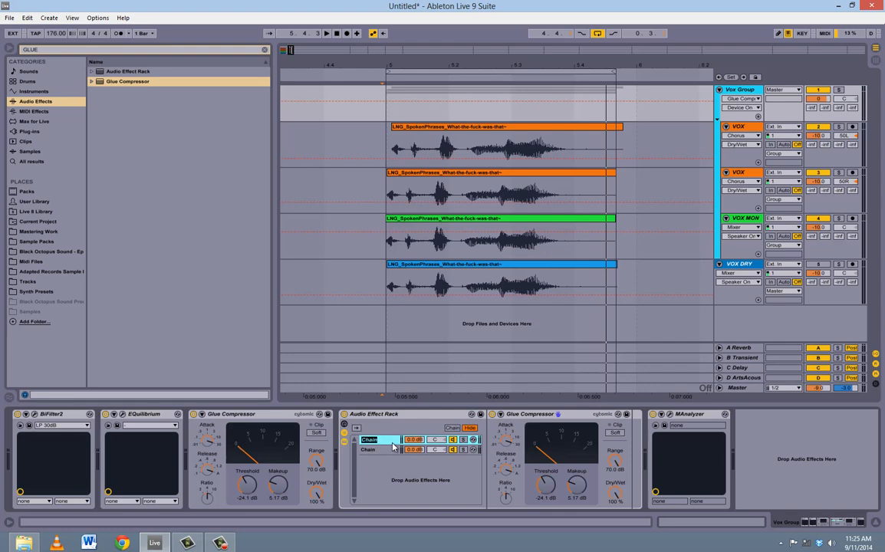
pyautogui.press('Return')
pyautogui.press('Tab')
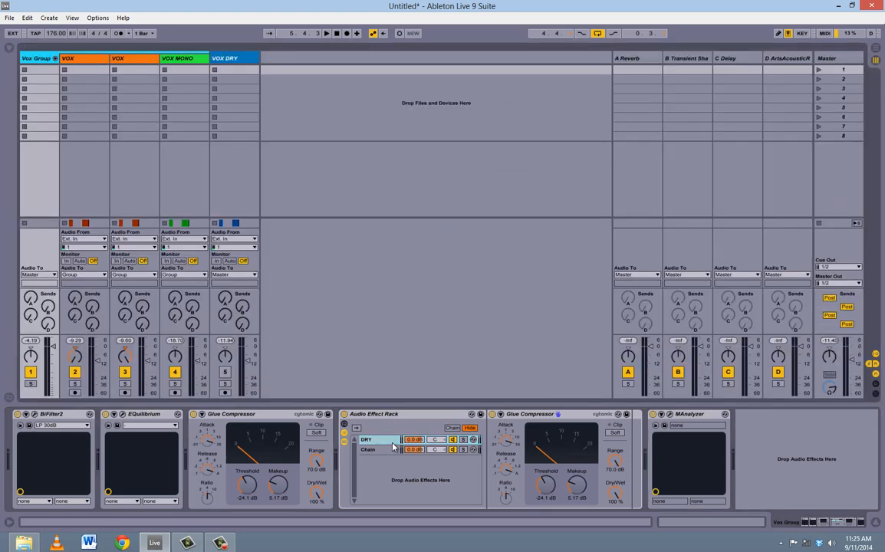
pyautogui.press('Tab')
pyautogui.click(371, 451)
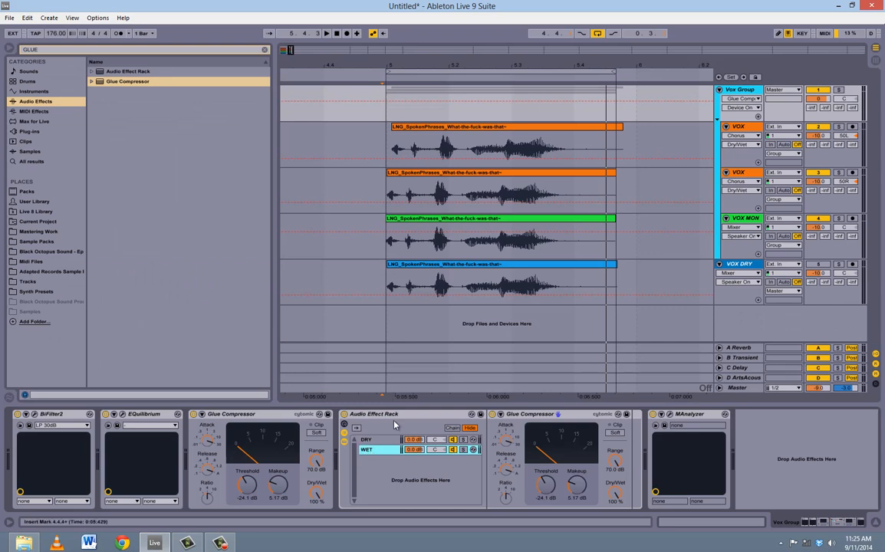
# Delete the Glue Compressor from the rack's DRY chain.
pyautogui.click(370, 439)
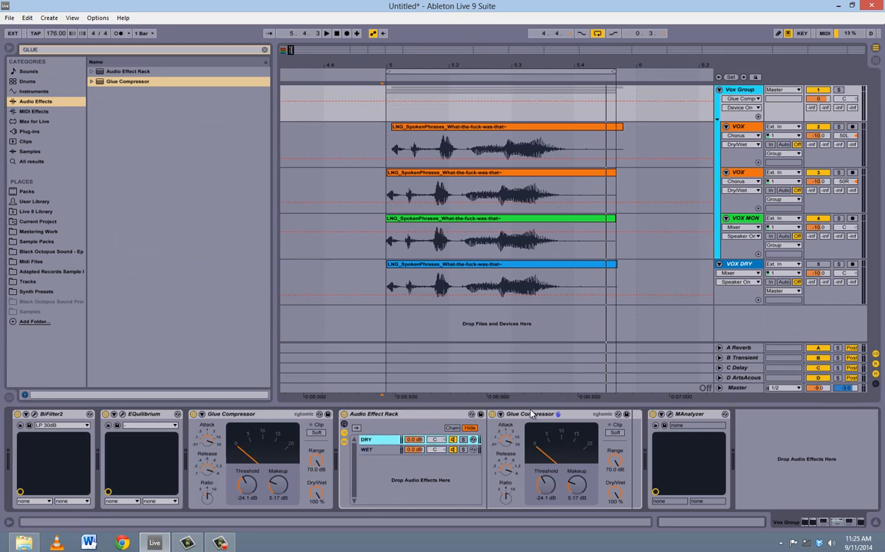
pyautogui.click(522, 414)
pyautogui.press('Delete')
# Lower the WET chain's volume to -inf dB, compare the devices of both chains, and play the phrase briefly.
pyautogui.click(389, 450)
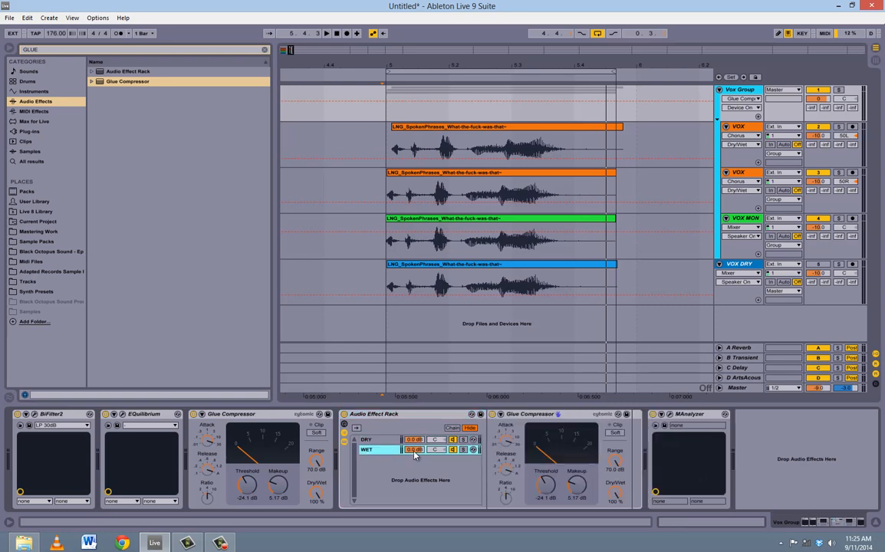
pyautogui.moveTo(415, 451); pyautogui.dragTo(415, 506)
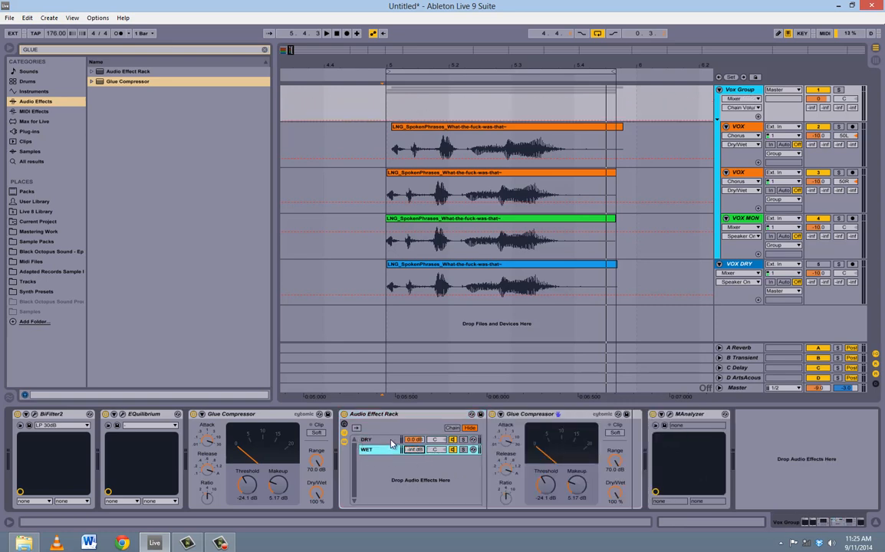
pyautogui.click(389, 442)
pyautogui.click(389, 452)
pyautogui.click(385, 441)
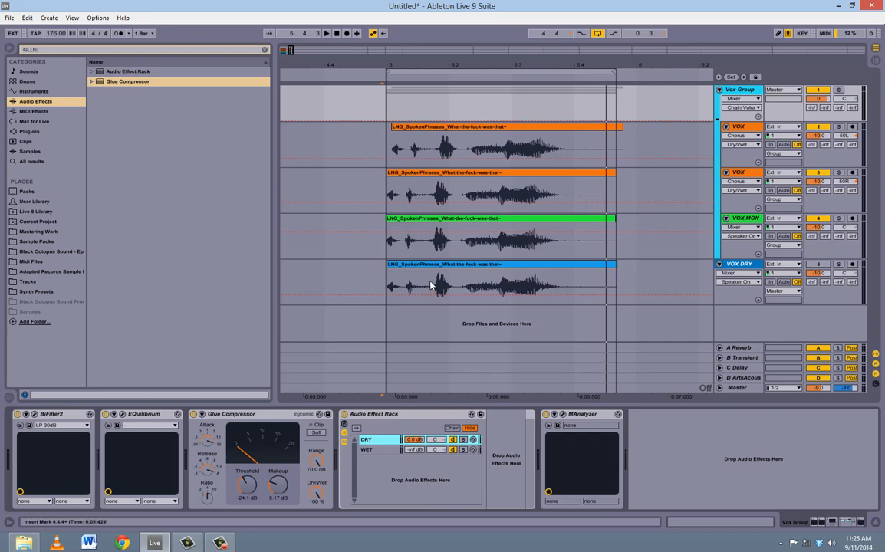
pyautogui.press('space')
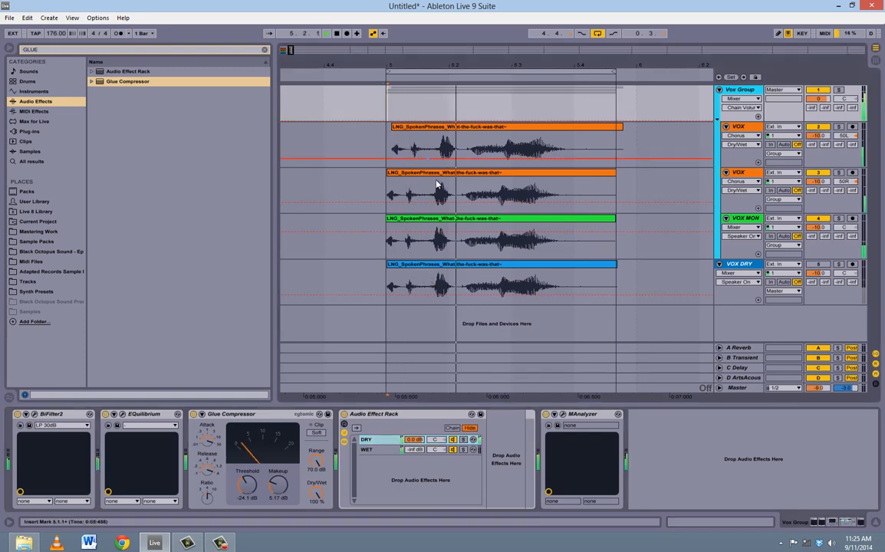
pyautogui.press('space')
# Search the plug-ins for EQ and insert EQuilibrium after the Glue Compressor in the WET chain.
pyautogui.click(387, 450)
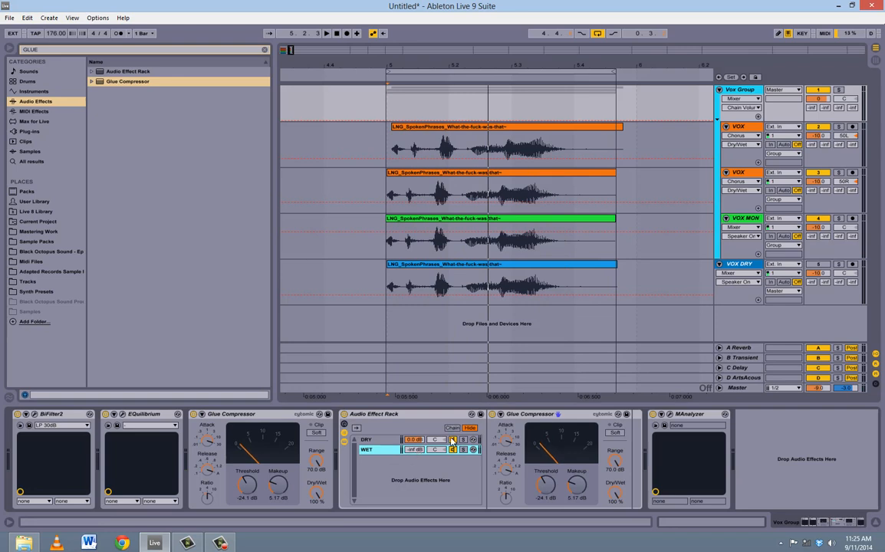
pyautogui.click(39, 50)
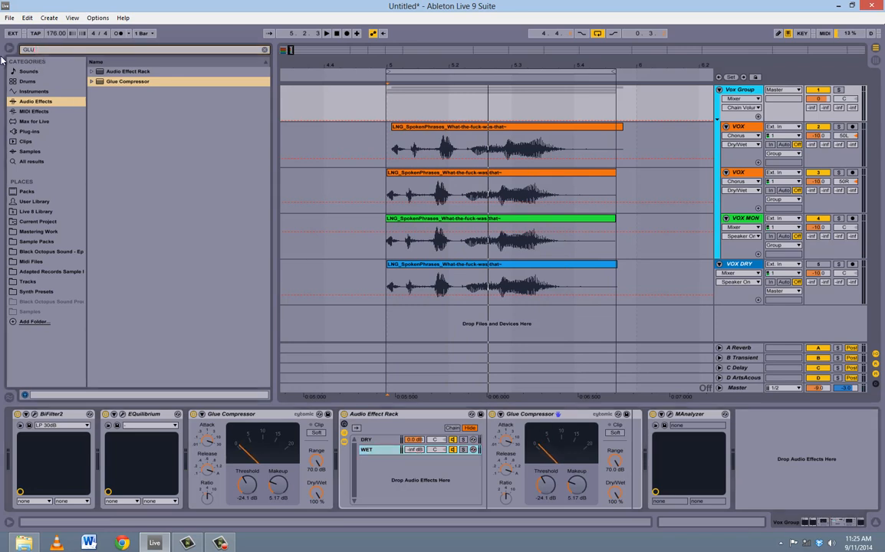
pyautogui.press('BackSpace')
pyautogui.press('BackSpace')
pyautogui.press('BackSpace')
pyautogui.write('EQ')
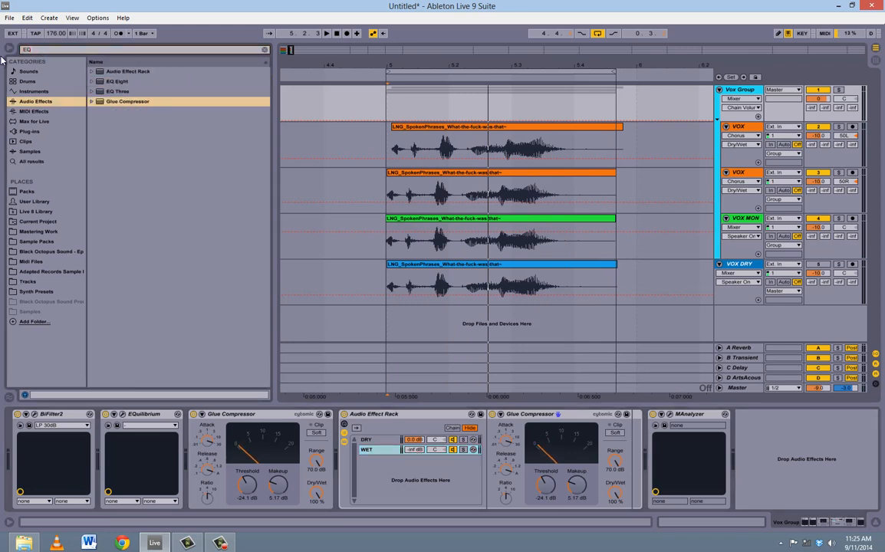
pyautogui.click(23, 131)
pyautogui.moveTo(111, 111); pyautogui.dragTo(624, 439)
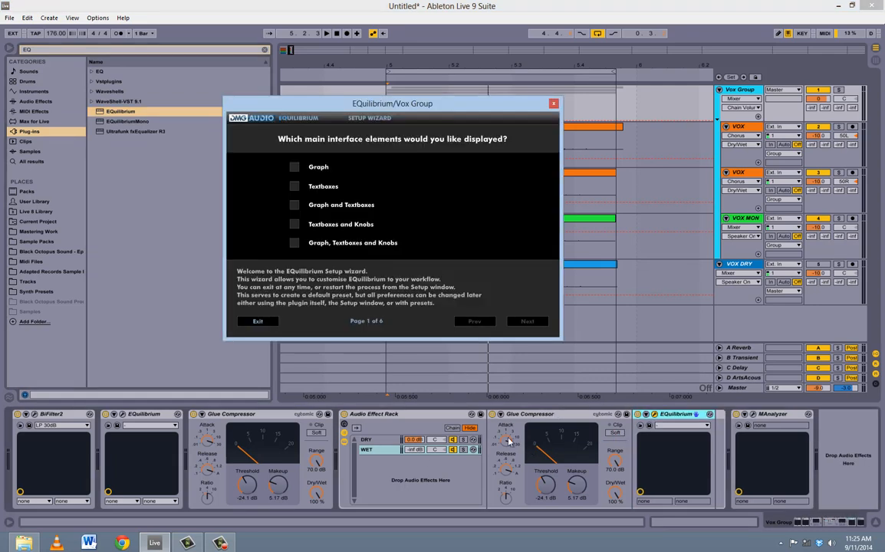
# Choose the Graph and Textboxes display in EQuilibrium's setup wizard, and exit the wizard at the channel layout page.
pyautogui.click(295, 206)
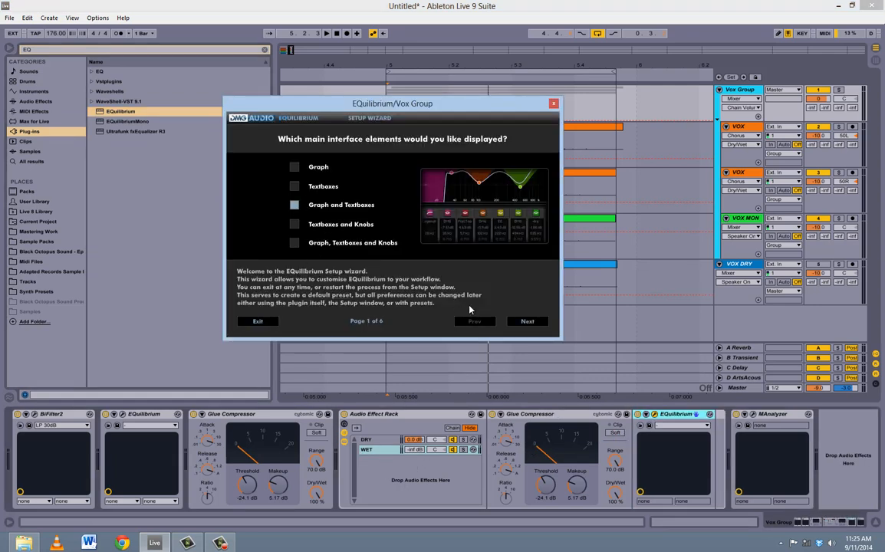
pyautogui.click(241, 196)
pyautogui.click(525, 322)
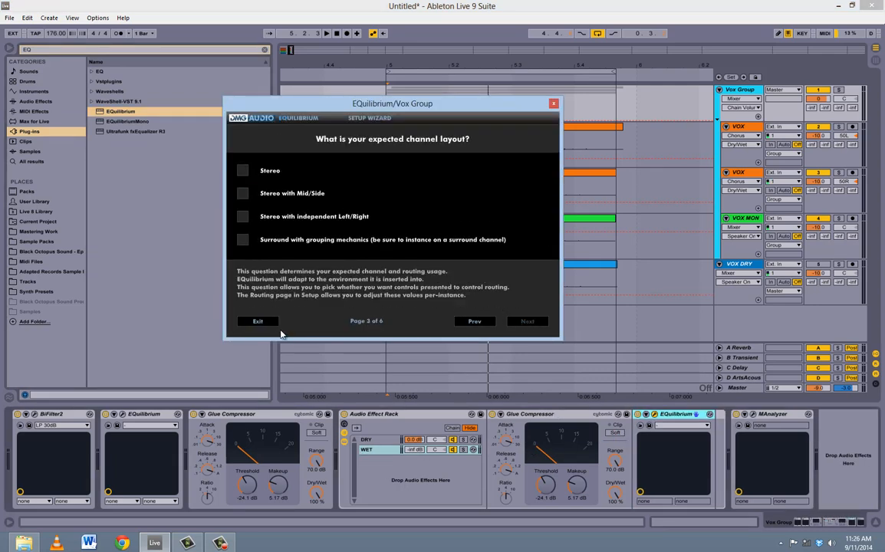
pyautogui.click(268, 323)
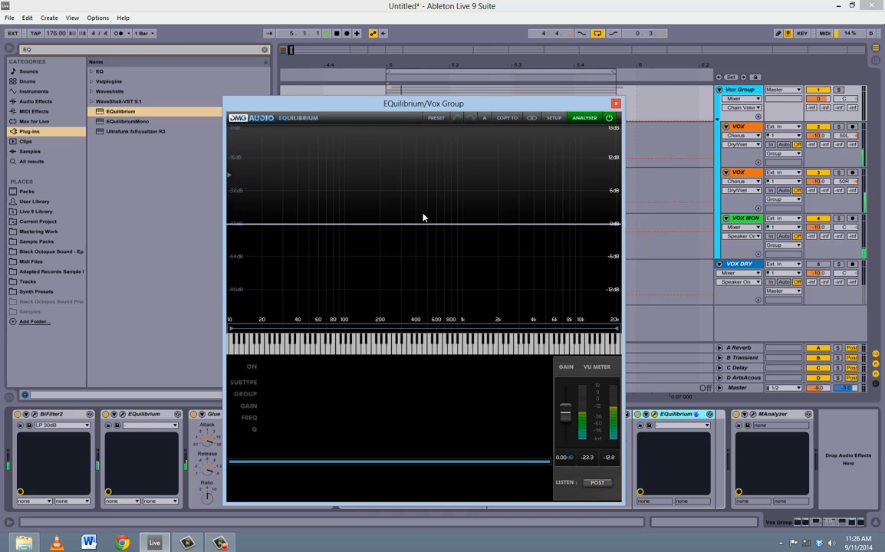
# Boost three EQuilibrium peak bands, 9.21 dB at 243 Hz, 8.45 dB at 9121 Hz and 5.68 dB at 897 Hz, and close the plug-in window.
pyautogui.doubleClick(392, 223)
pyautogui.moveTo(392, 224); pyautogui.dragTo(390, 174)
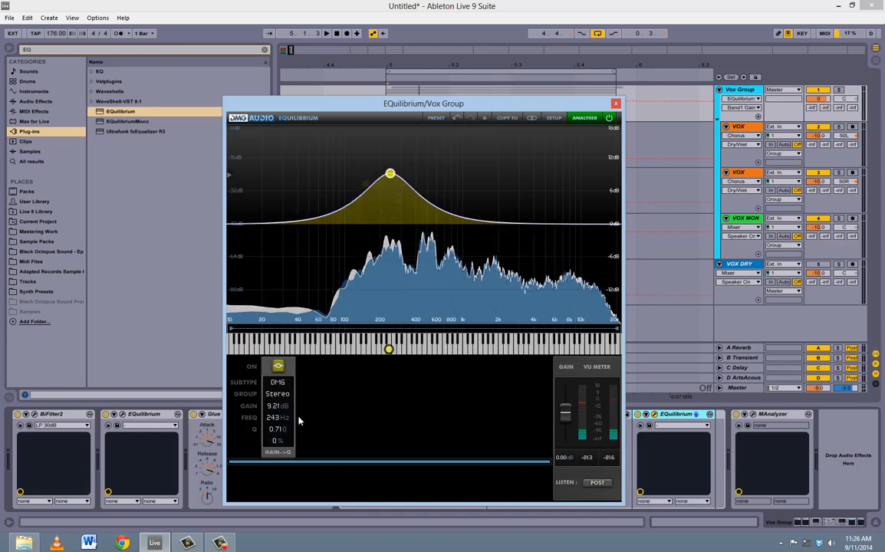
pyautogui.doubleClick(584, 224)
pyautogui.moveTo(584, 224); pyautogui.dragTo(575, 177)
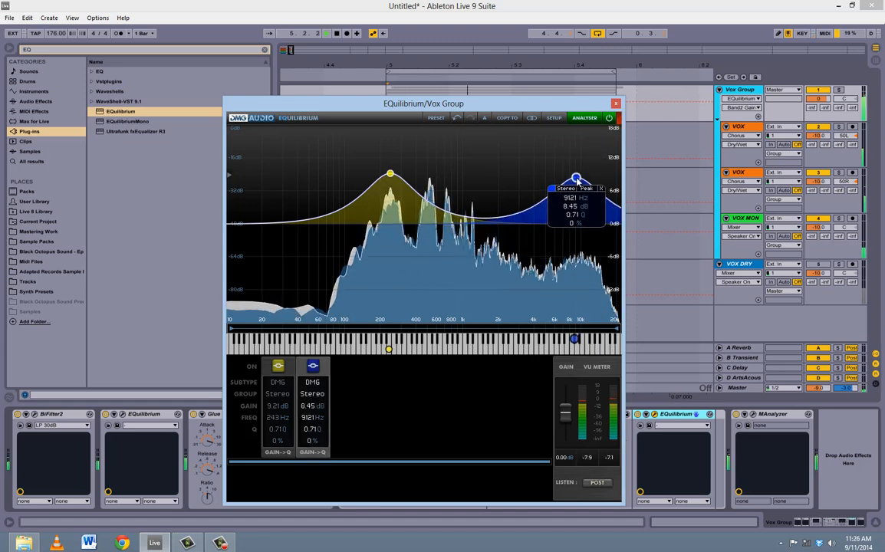
pyautogui.doubleClick(458, 214)
pyautogui.moveTo(458, 214); pyautogui.dragTo(457, 192)
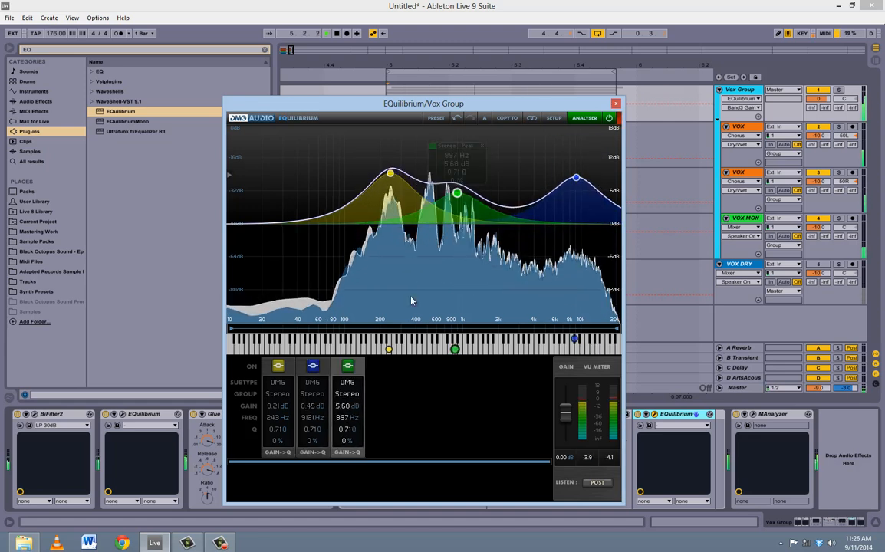
pyautogui.click(616, 104)
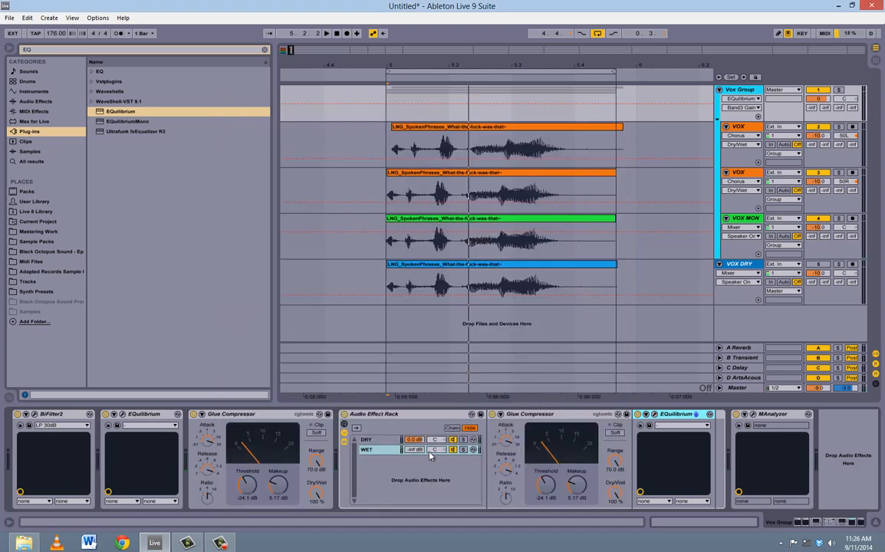
# Raise the WET chain Glue Compressor's ratio, lower its threshold to -34.6 dB, and shorten its release during playback.
pyautogui.press('space')
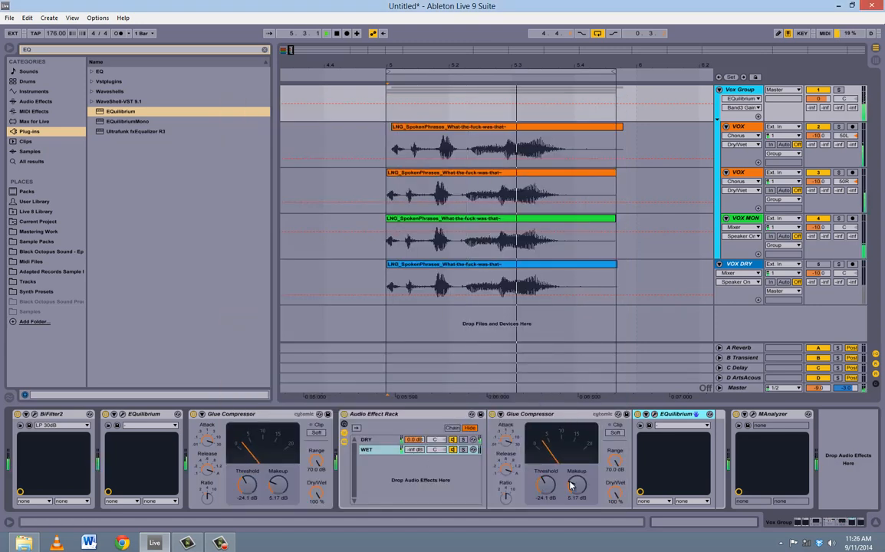
pyautogui.click(508, 440)
pyautogui.moveTo(507, 498); pyautogui.dragTo(546, 502)
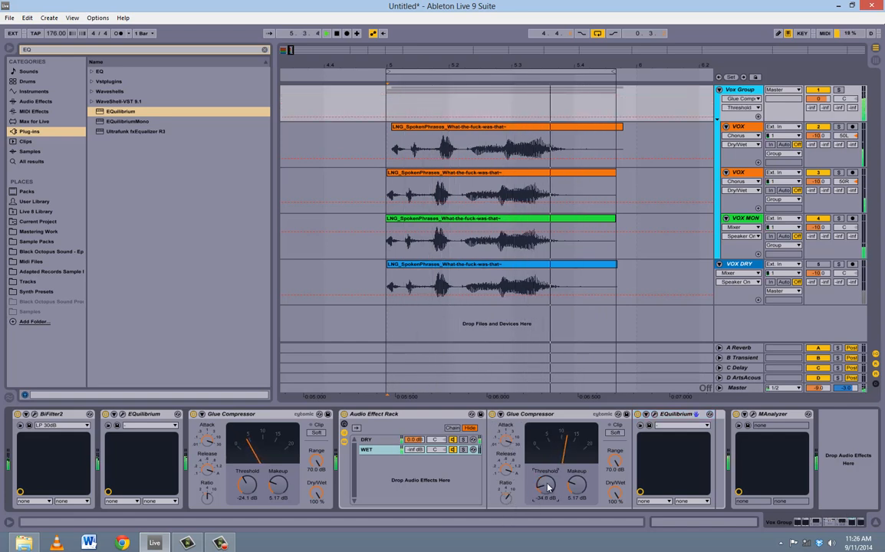
pyautogui.click(506, 473)
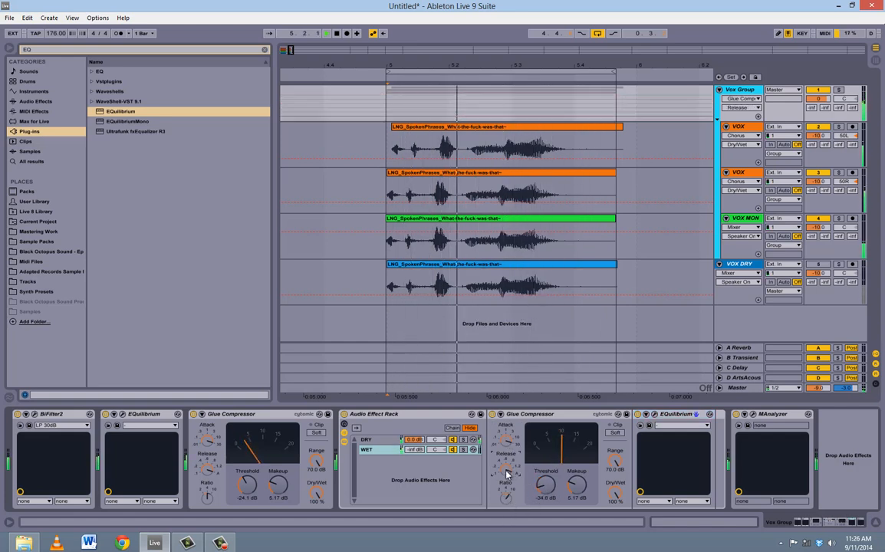
pyautogui.press('space')
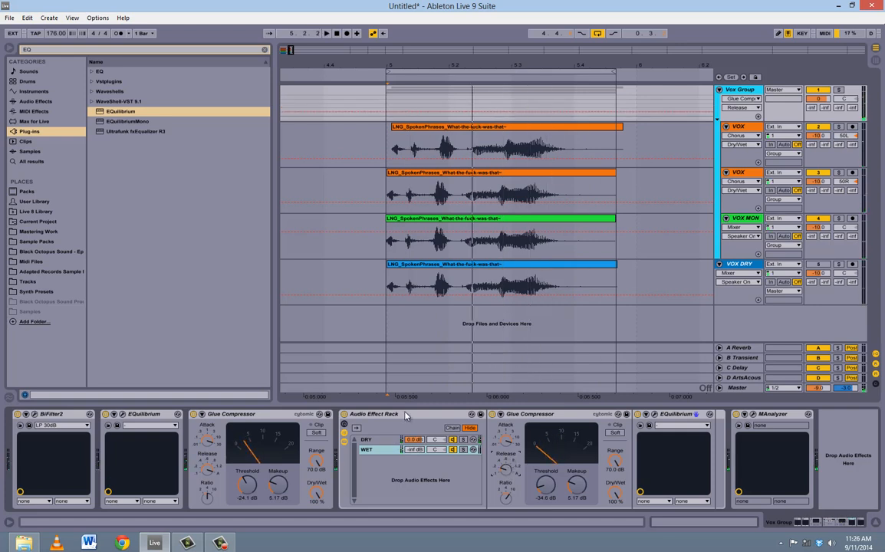
# Move the first Glue Compressor between the Audio Effect Rack and MAnalyzer, and set the Vox Group's playback start just before the phrase.
pyautogui.click(406, 414)
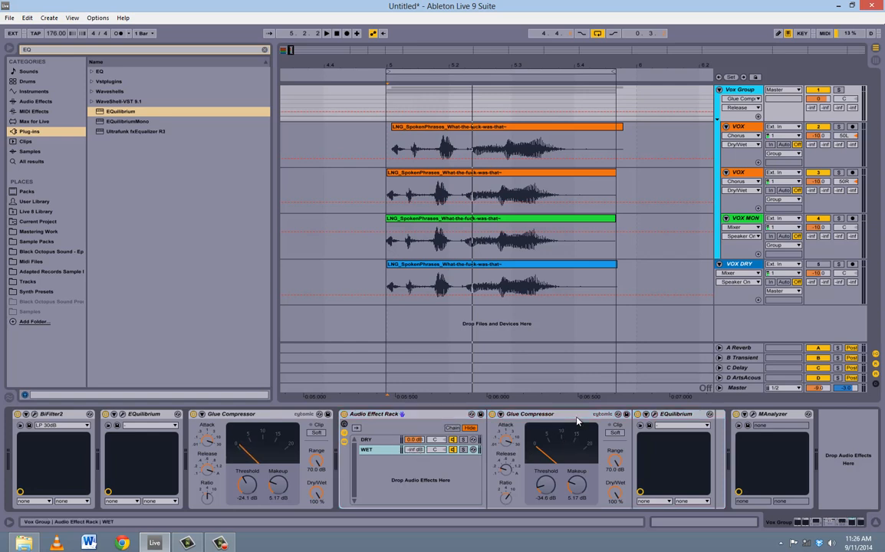
pyautogui.press('Right')
pyautogui.press('Right')
pyautogui.moveTo(278, 415); pyautogui.dragTo(696, 434)
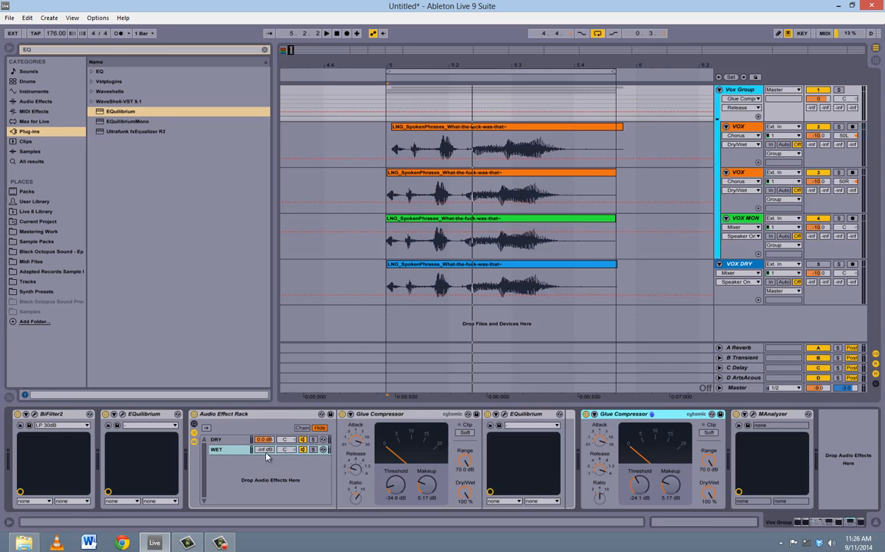
pyautogui.click(353, 137)
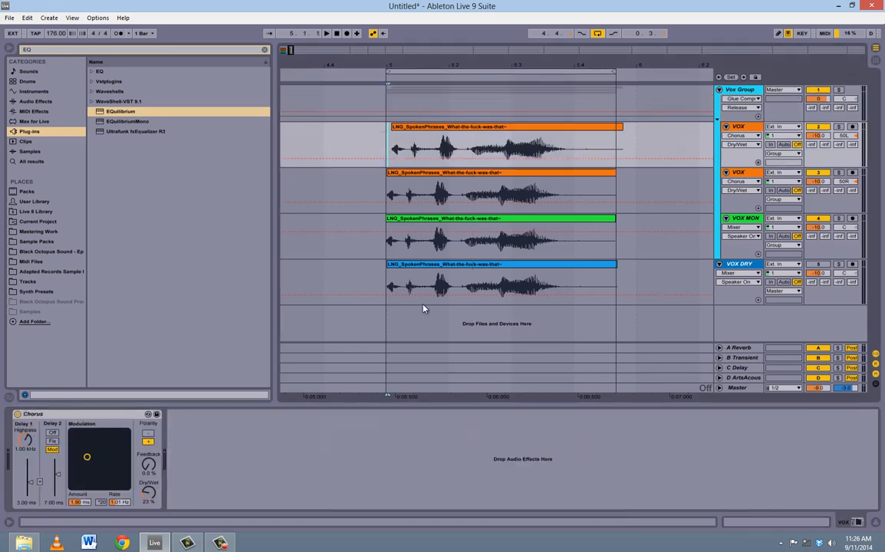
pyautogui.click(347, 90)
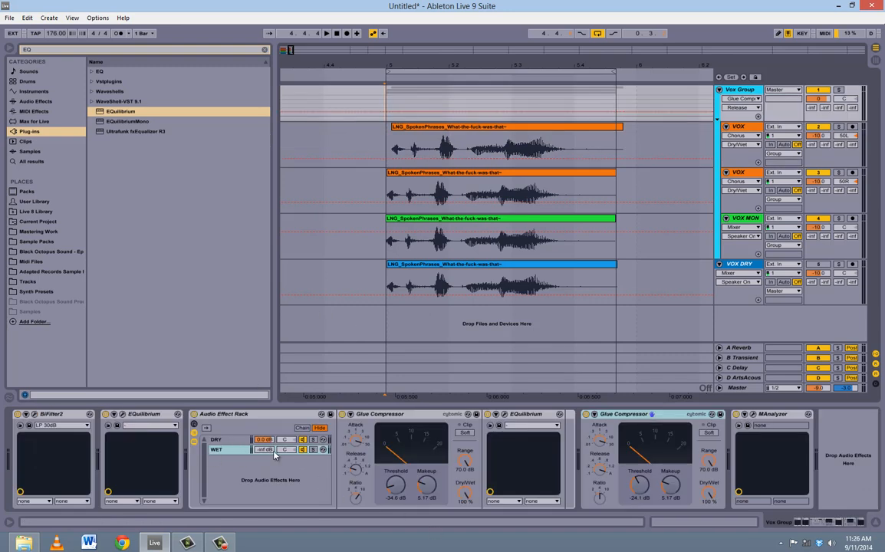
# Rename the Audio Effect Rack's DRY chain to ORIGINAL and its WET chain to NYC.
pyautogui.click(218, 440)
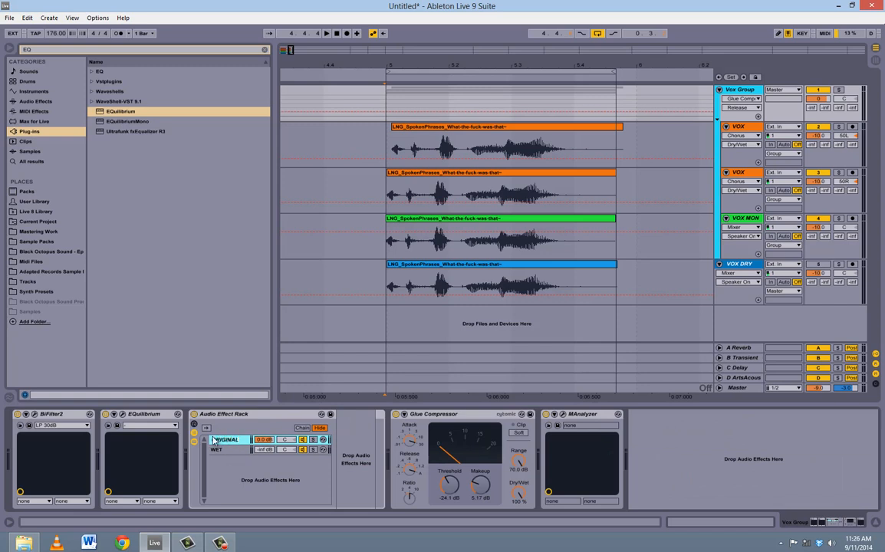
pyautogui.press('Return')
pyautogui.click(225, 450)
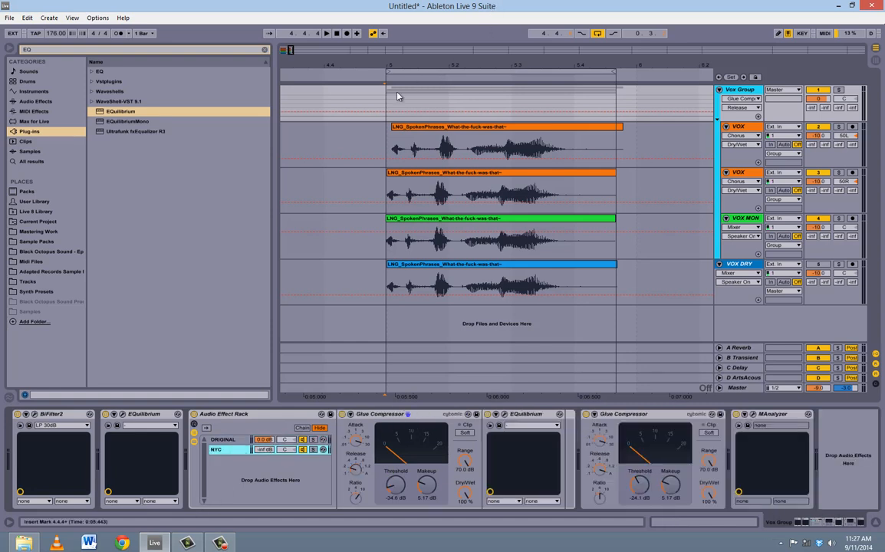
# Blend in the NYC chain at -21.7 dB during playback, comparing the sound with the Audio Effect Rack bypassed and active.
pyautogui.press('space')
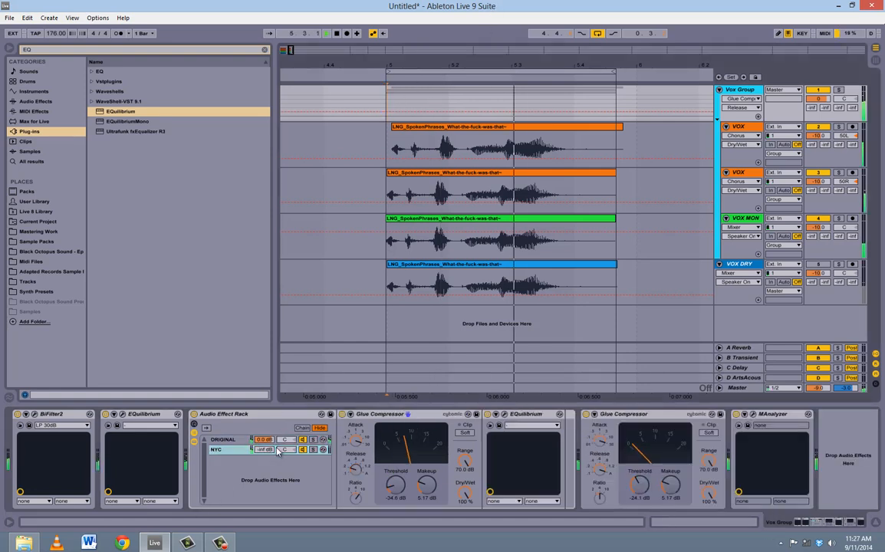
pyautogui.press('space')
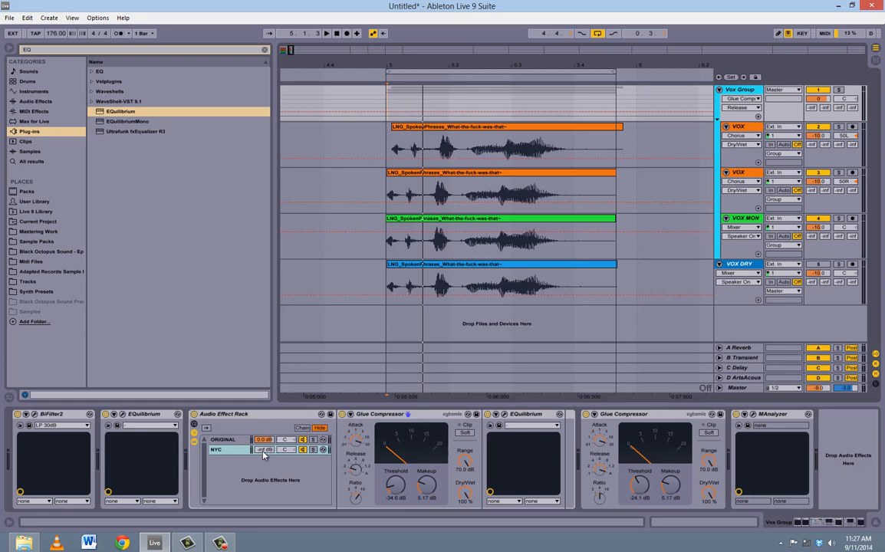
pyautogui.press('space')
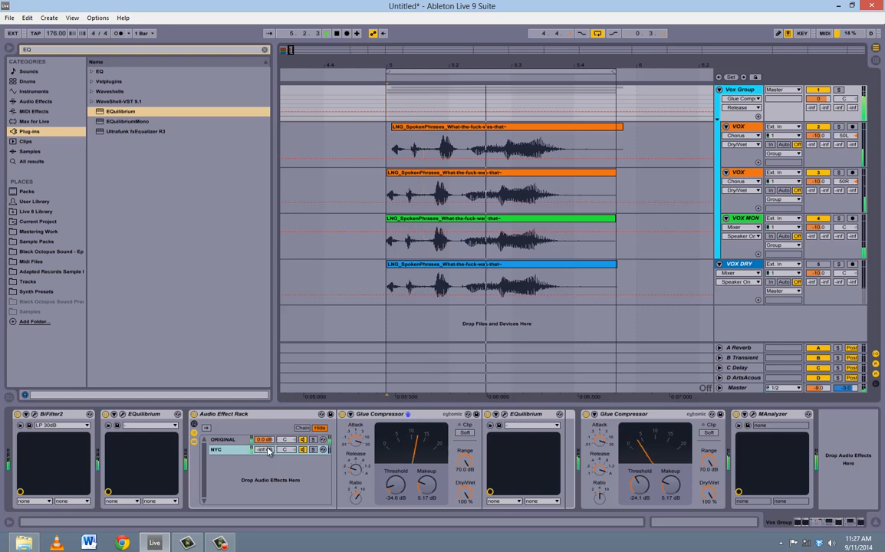
pyautogui.click(268, 452)
pyautogui.moveTo(268, 453); pyautogui.dragTo(277, 452)
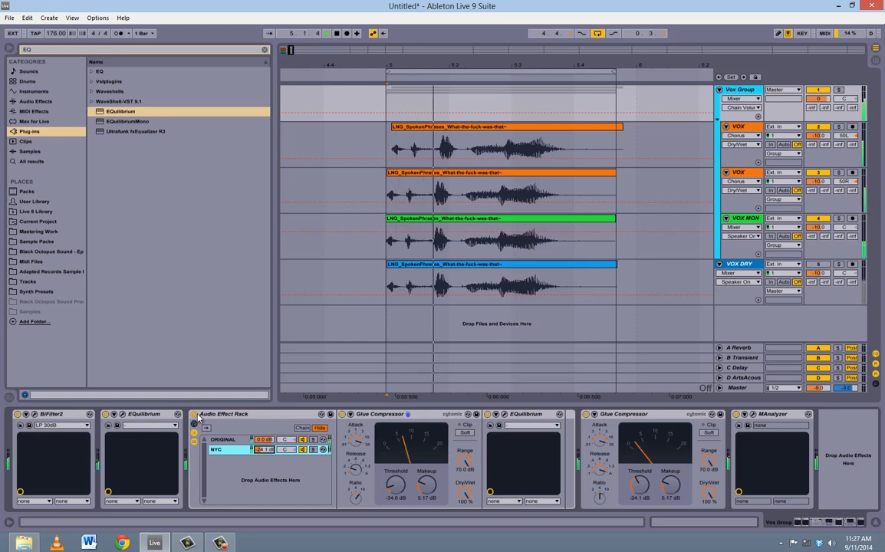
pyautogui.click(194, 414)
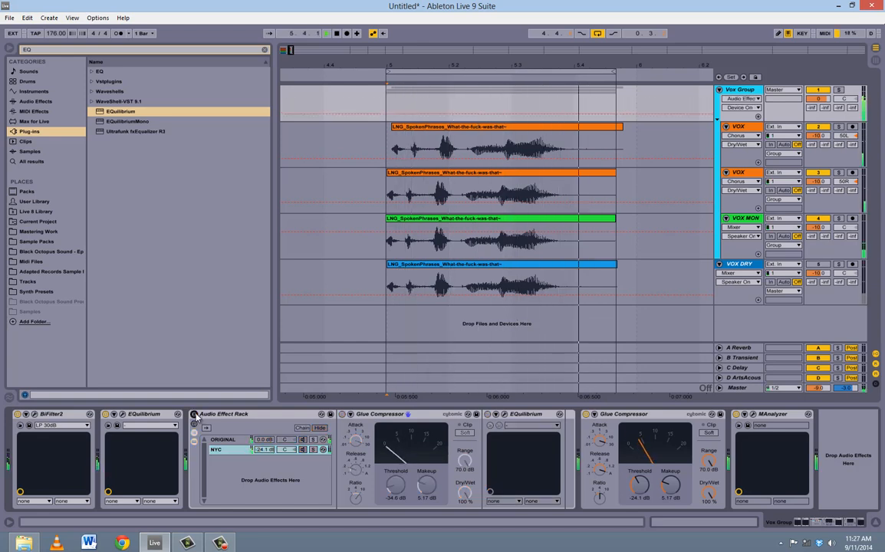
pyautogui.click(193, 414)
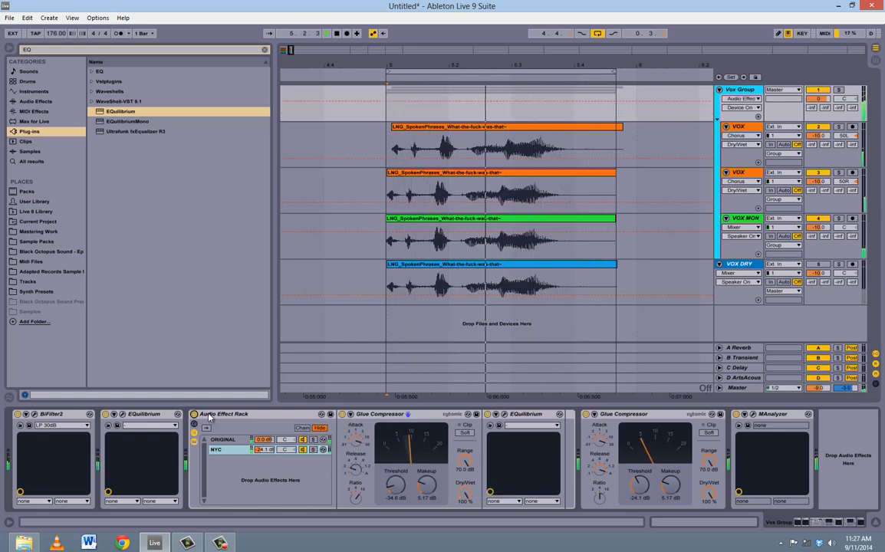
pyautogui.moveTo(266, 457); pyautogui.dragTo(270, 453)
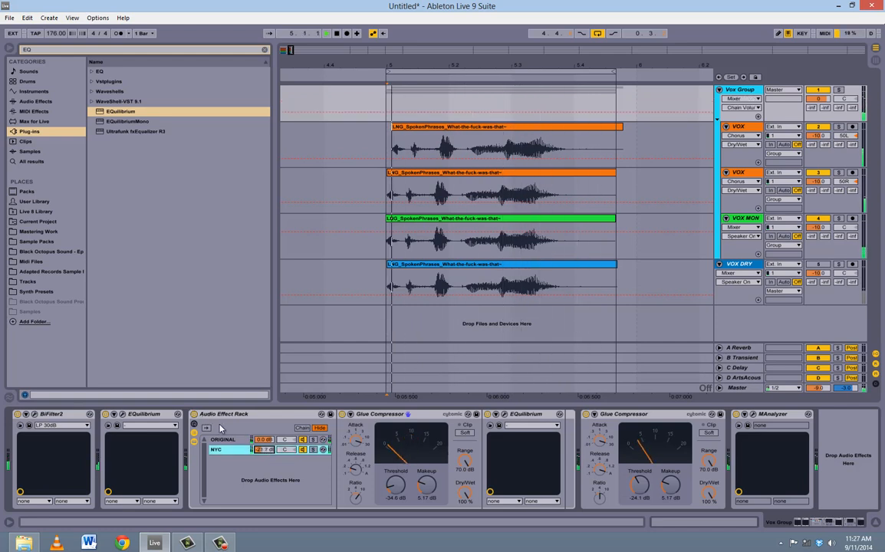
pyautogui.click(194, 413)
pyautogui.click(194, 414)
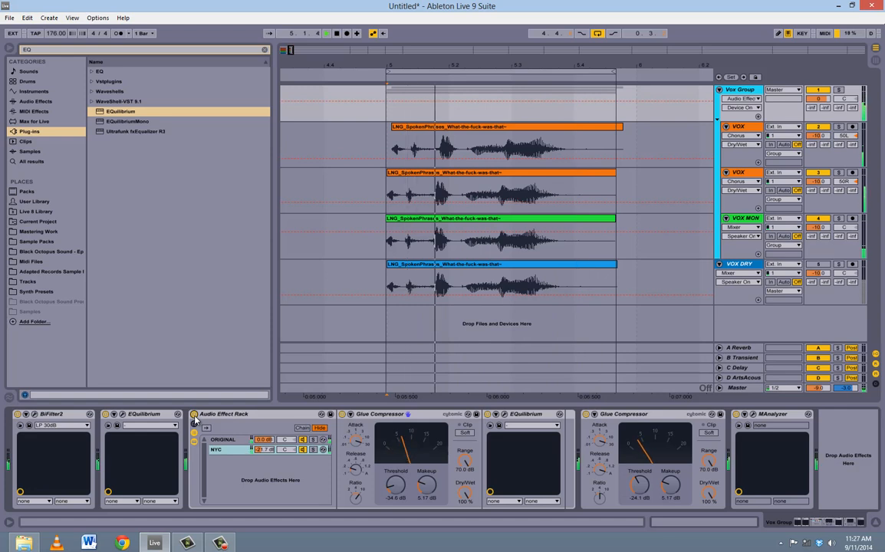
pyautogui.press('space')
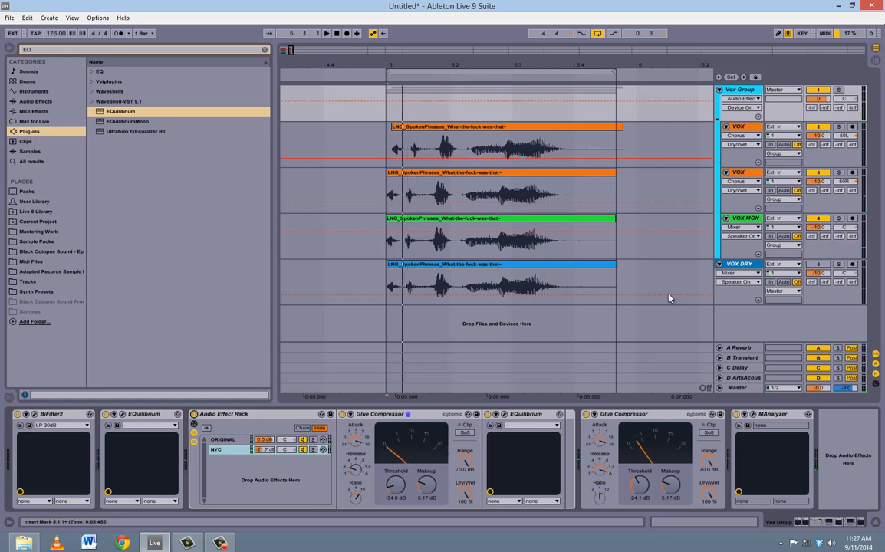
# Solo the VOX DRY track and the Vox Group in turn during playback to compare the dry and processed vocals.
pyautogui.click(838, 265)
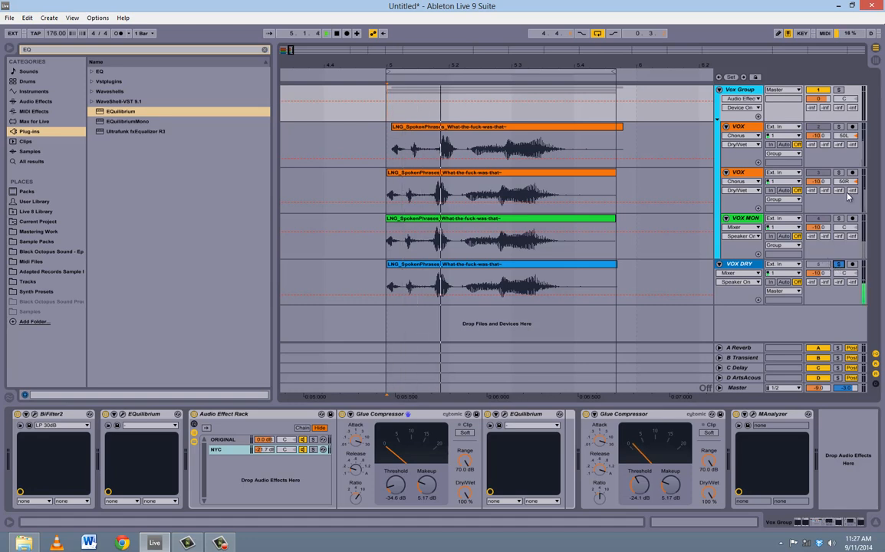
pyautogui.press('space')
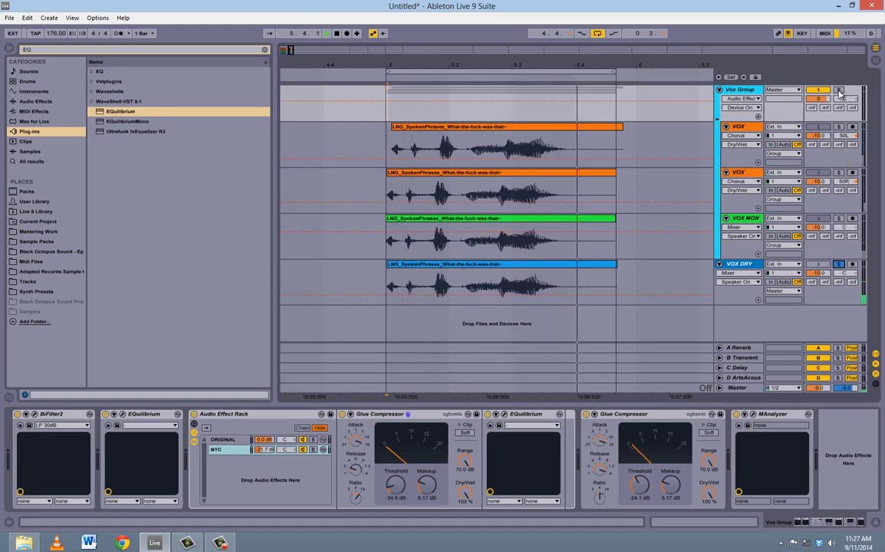
pyautogui.click(839, 90)
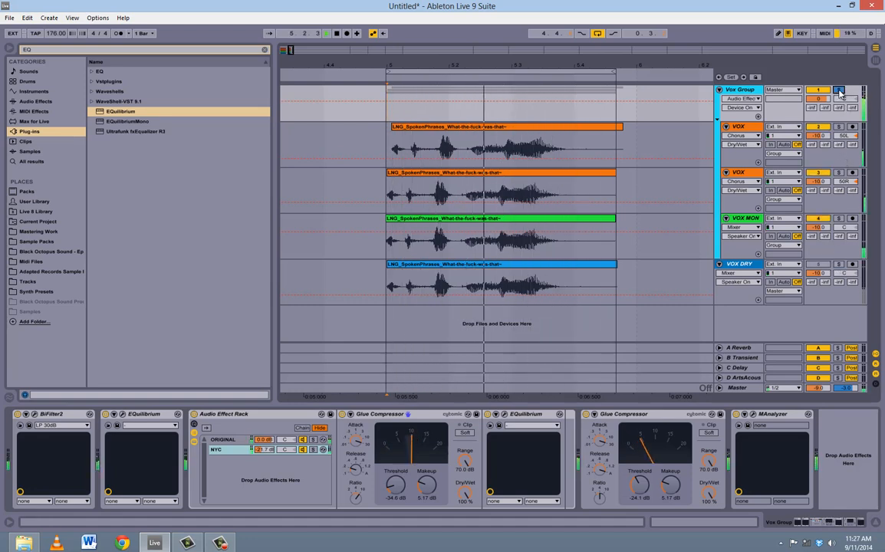
pyautogui.press('space')
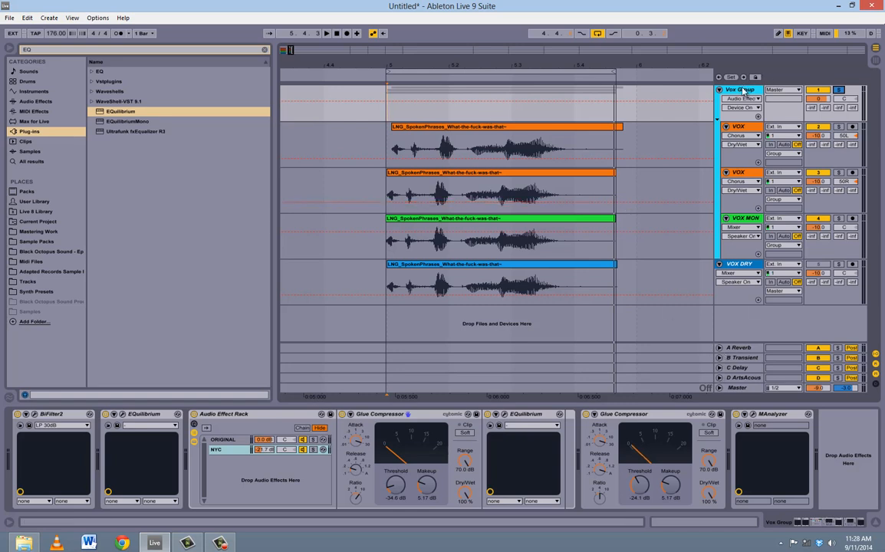
# Try out the A-Reverb send on the Vox Group during playback and return the send to -inf.
pyautogui.click(811, 108)
pyautogui.press('space')
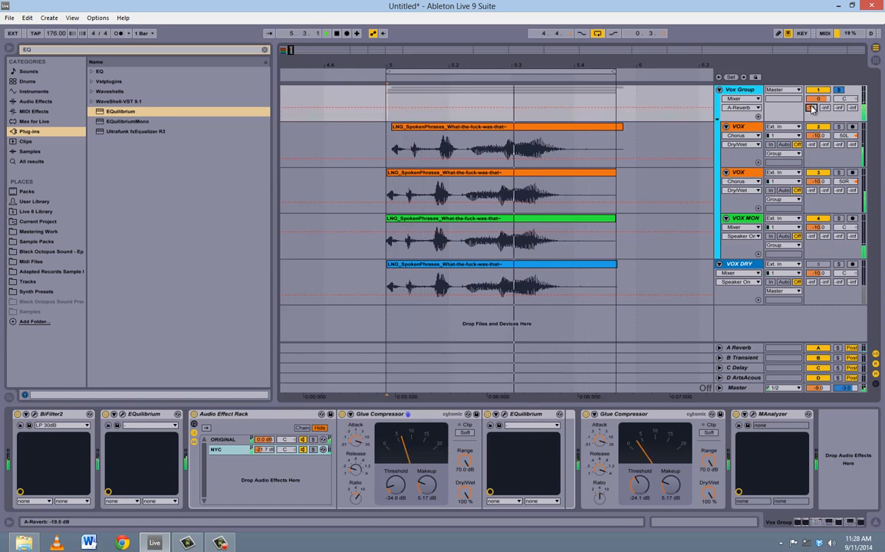
pyautogui.scroll(5, 811, 108)
pyautogui.moveTo(812, 109); pyautogui.dragTo(814, 116)
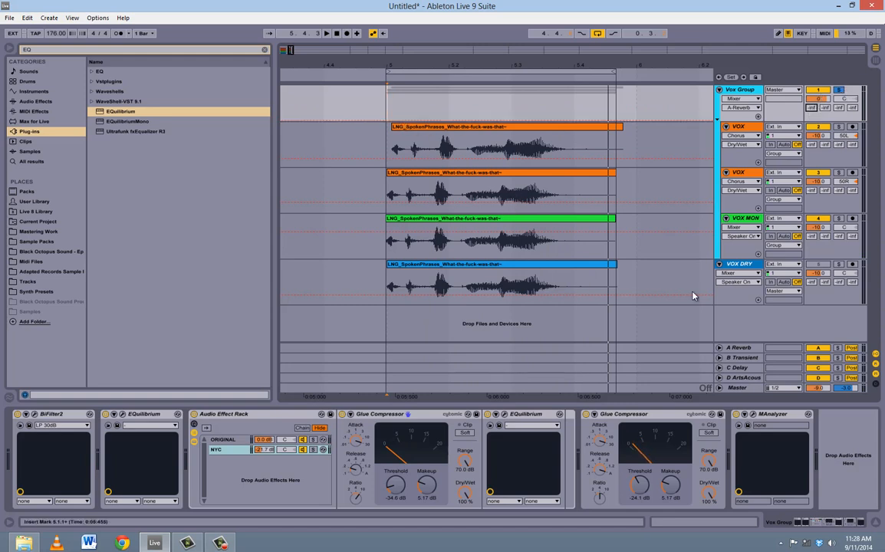
# Find the Utility audio effect in the browser and add it after Center Stereo on the VOX MONO track.
pyautogui.click(500, 254)
pyautogui.click(464, 161)
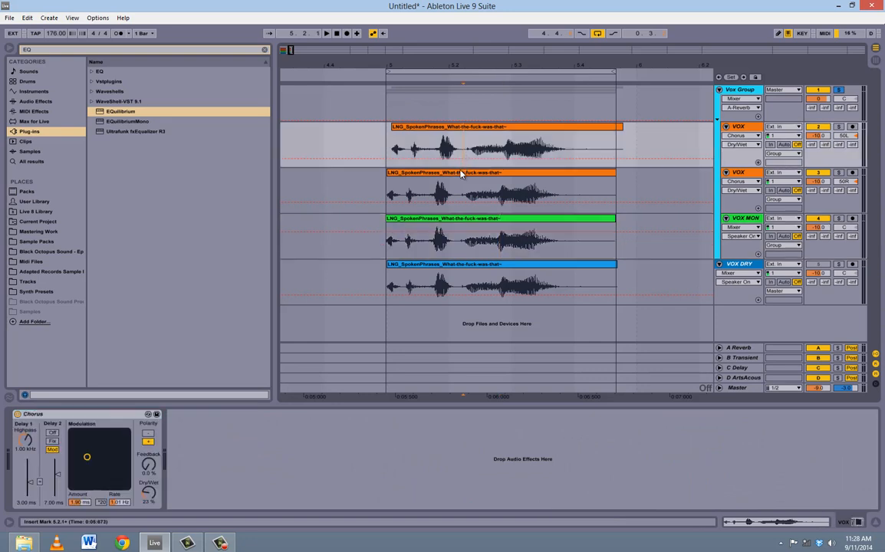
pyautogui.click(466, 177)
pyautogui.click(469, 159)
pyautogui.click(469, 238)
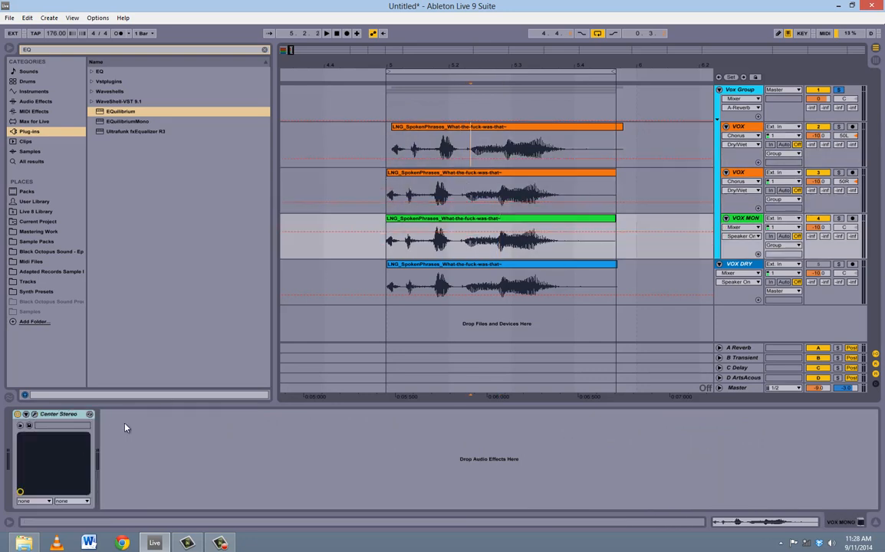
pyautogui.moveTo(43, 50); pyautogui.dragTo(1, 50)
pyautogui.press('BackSpace')
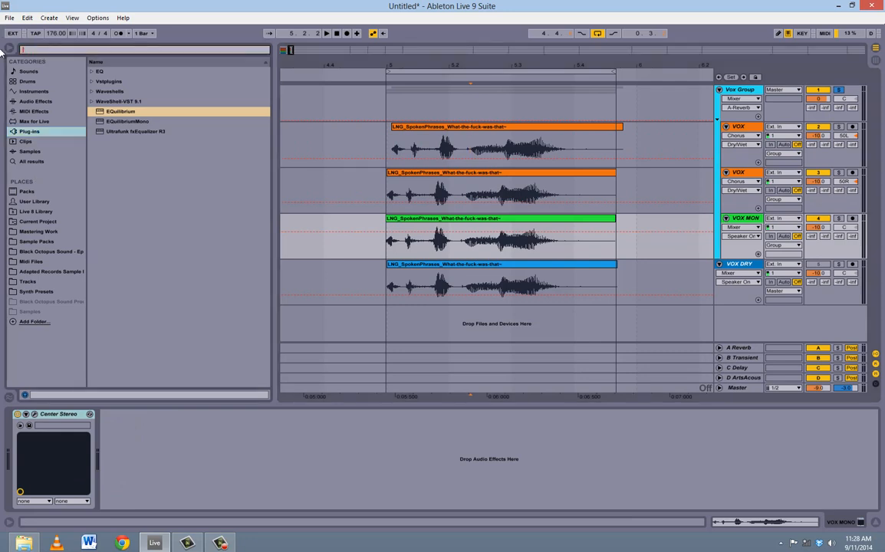
pyautogui.write('UTIL')
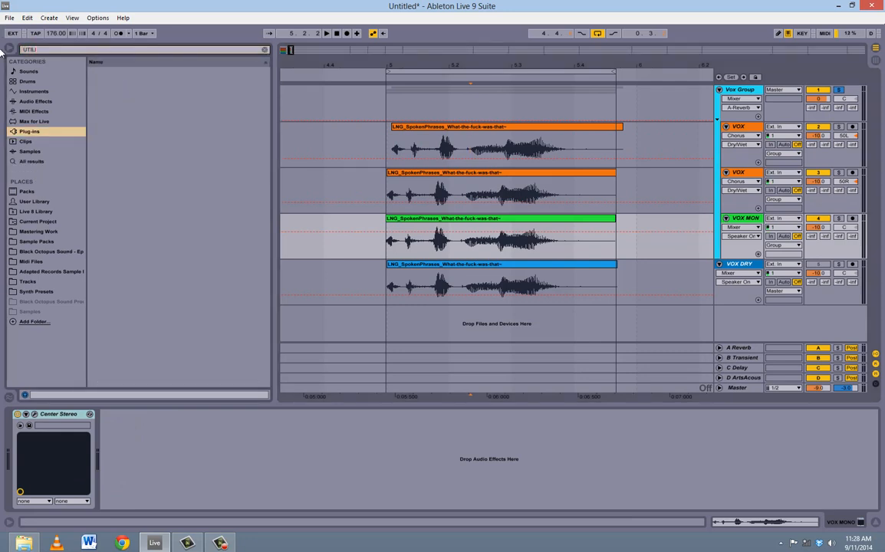
pyautogui.click(31, 102)
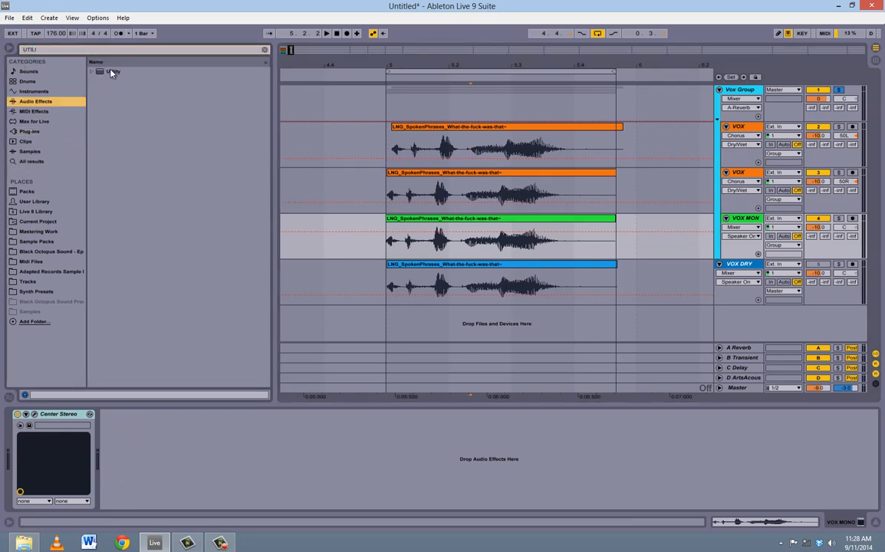
pyautogui.moveTo(113, 71); pyautogui.dragTo(279, 210)
pyautogui.moveTo(138, 472); pyautogui.dragTo(135, 469)
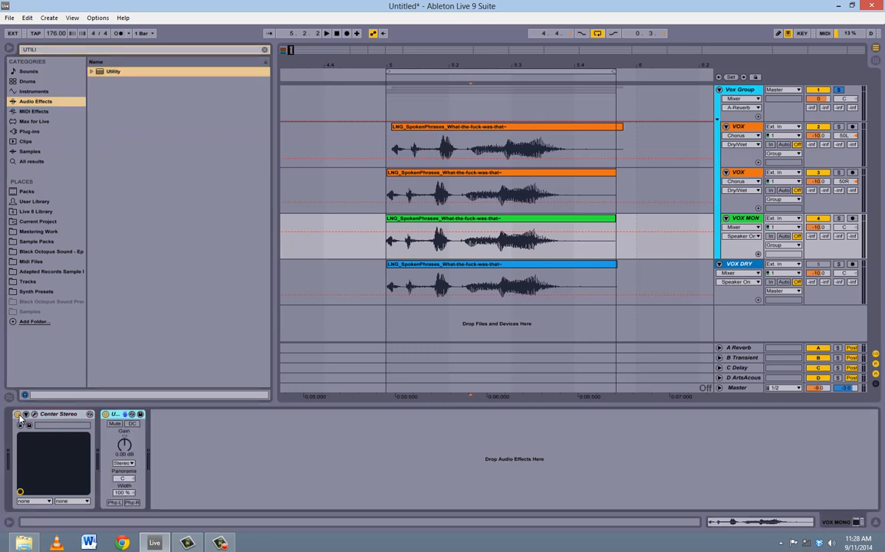
# Set Utility's width to 0.0 % with Center Stereo bypassed, and switch Utility off and Center Stereo back on.
pyautogui.click(18, 413)
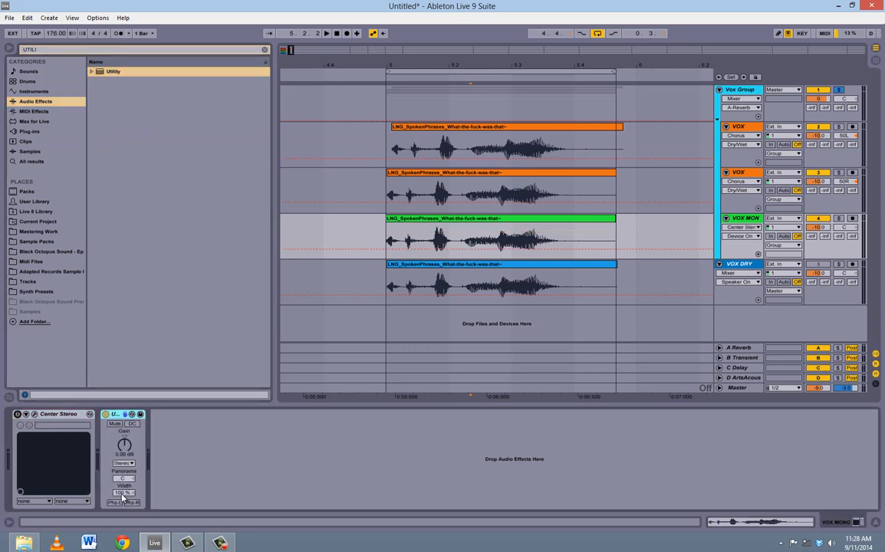
pyautogui.moveTo(120, 495); pyautogui.dragTo(127, 497)
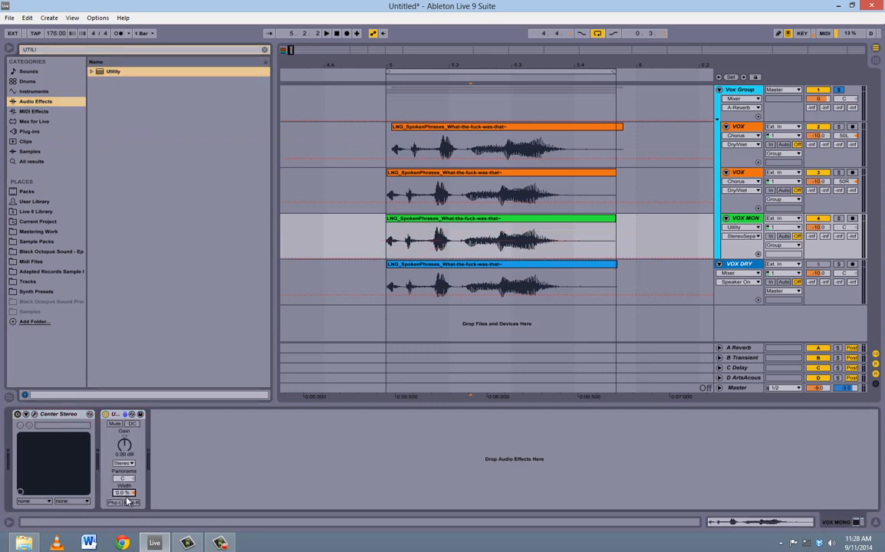
pyautogui.click(105, 414)
pyautogui.click(18, 413)
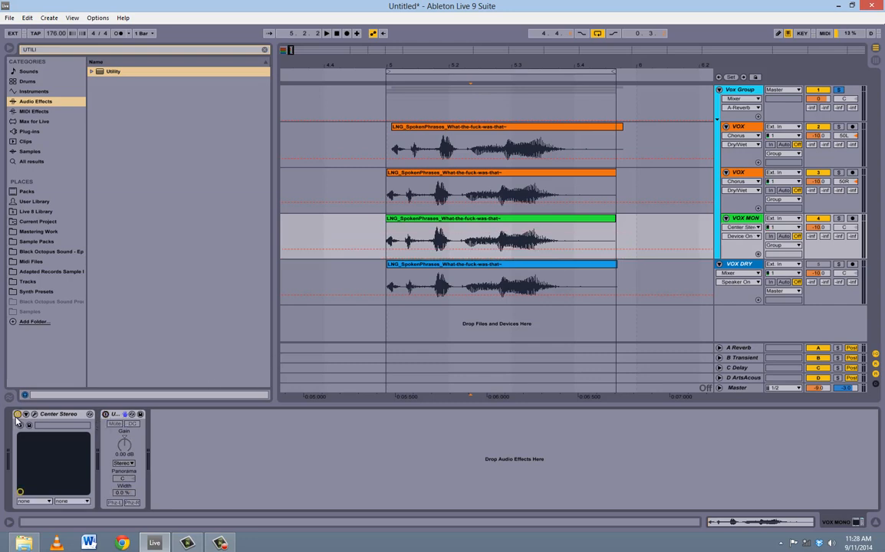
# Play the spoken phrase from its start, toggling the VOX DRY solo to compare it with the unsoloed Vox Group.
pyautogui.click(388, 193)
pyautogui.press('space')
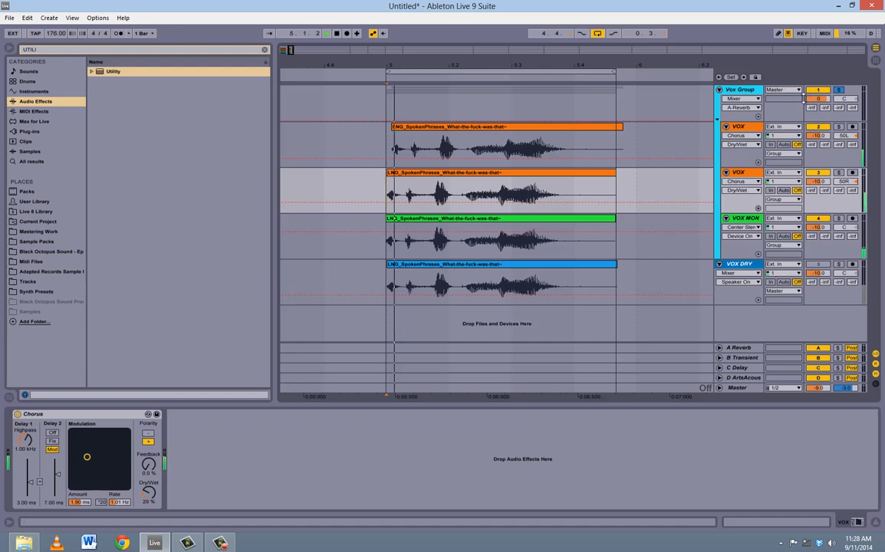
pyautogui.click(838, 266)
pyautogui.click(838, 265)
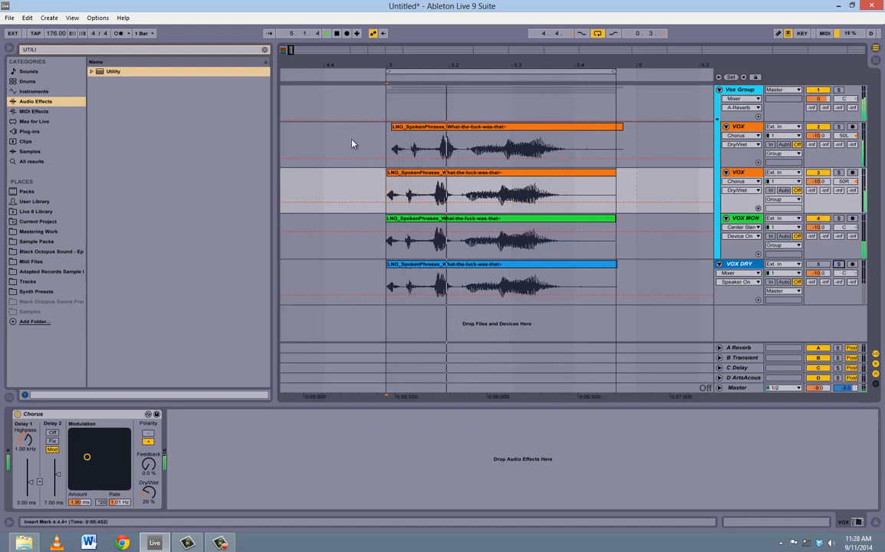
# Play the CF_Tones_Ah_A#2 clips from the start, toggling the VOX DRY solo to compare dry and layered vocals.
pyautogui.moveTo(368, 66); pyautogui.dragTo(592, 48)
pyautogui.click(420, 266)
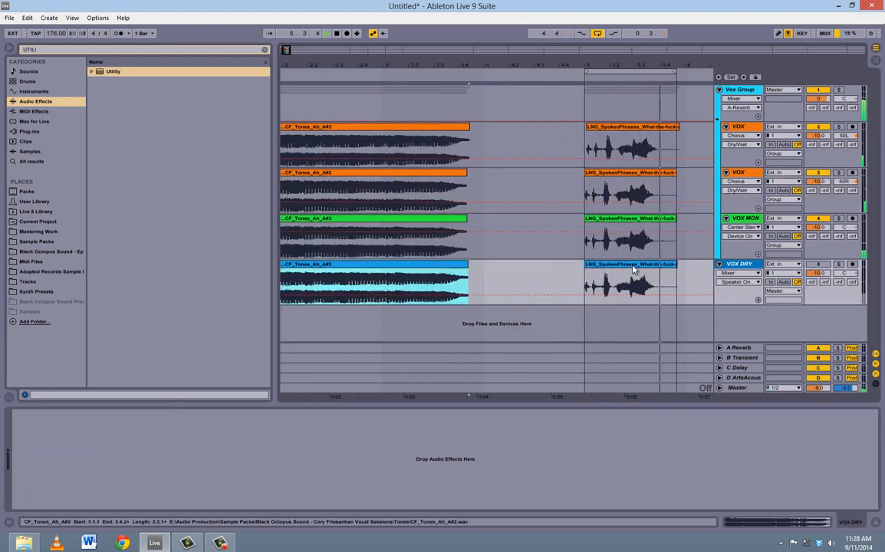
pyautogui.click(837, 265)
pyautogui.press('space')
pyautogui.press('space')
pyautogui.moveTo(362, 61); pyautogui.dragTo(368, 84)
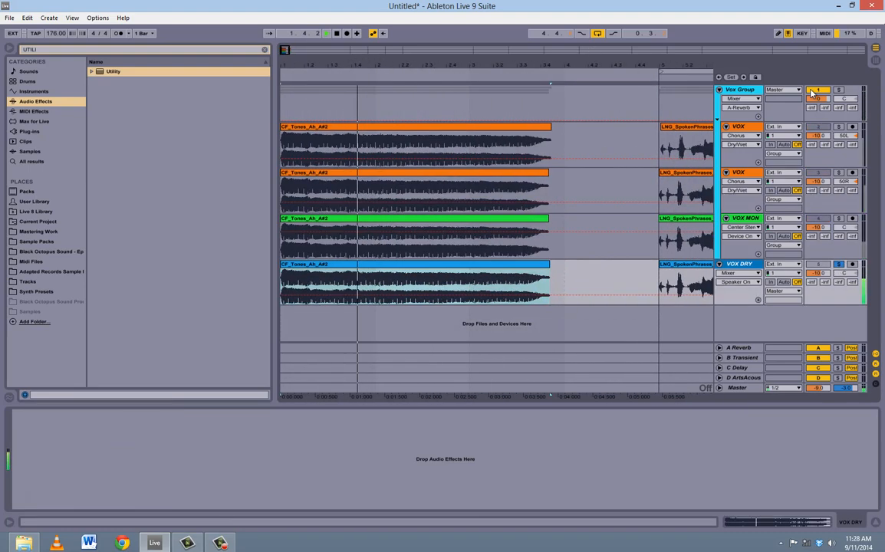
pyautogui.click(838, 265)
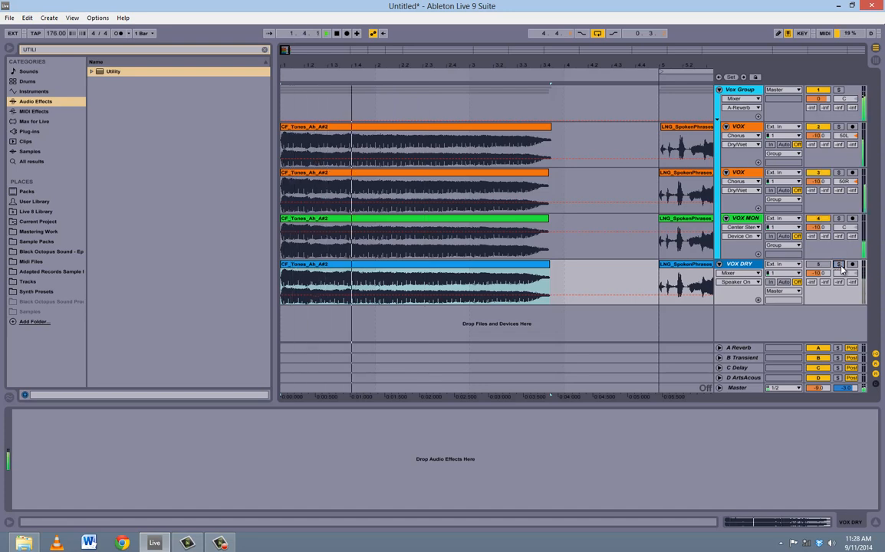
pyautogui.click(840, 267)
pyautogui.click(841, 267)
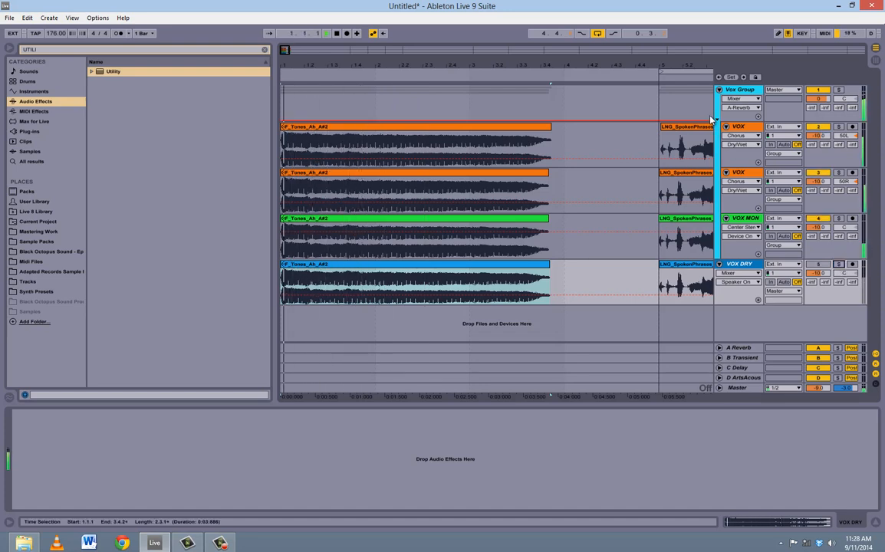
# Return to the spoken phrase, compare it with VOX DRY soloed and unsoloed, and stop playback.
pyautogui.click(690, 142)
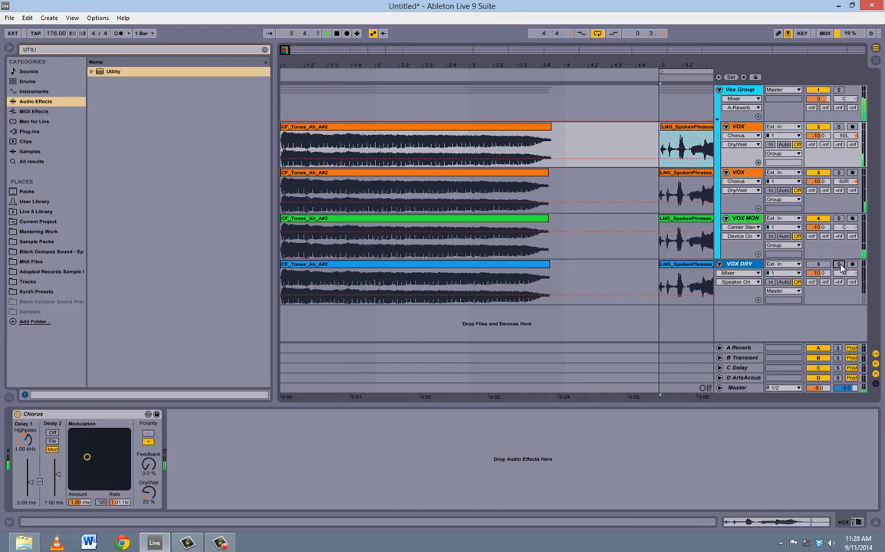
pyautogui.click(841, 267)
pyautogui.moveTo(703, 63); pyautogui.dragTo(693, 63)
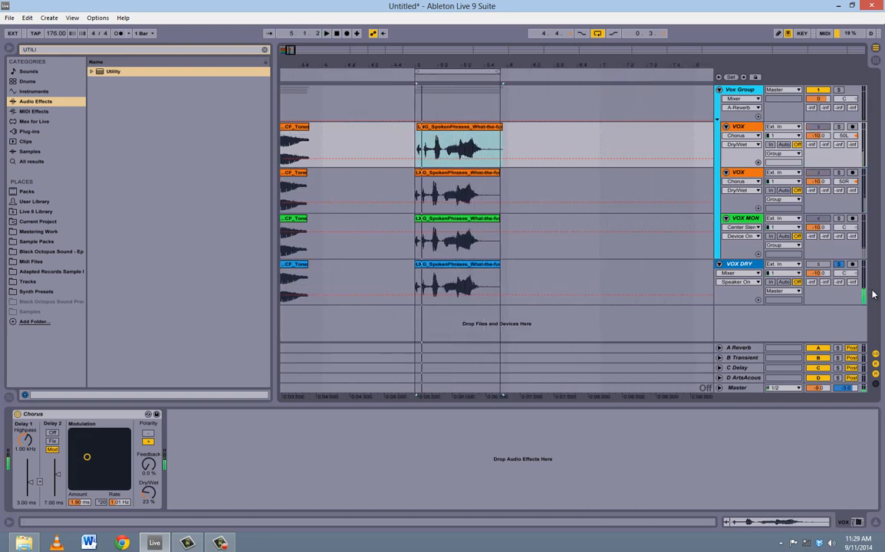
pyautogui.click(838, 267)
pyautogui.click(450, 116)
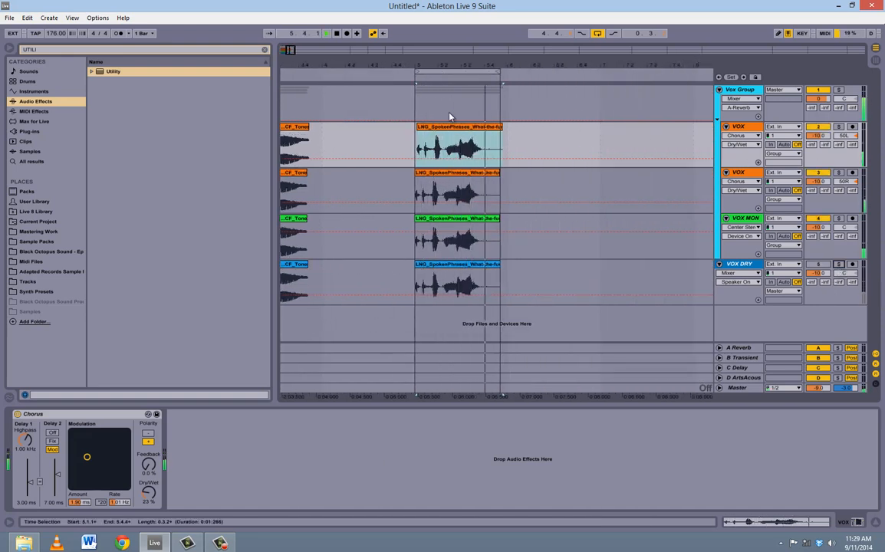
pyautogui.press('space')
pyautogui.click(220, 542)
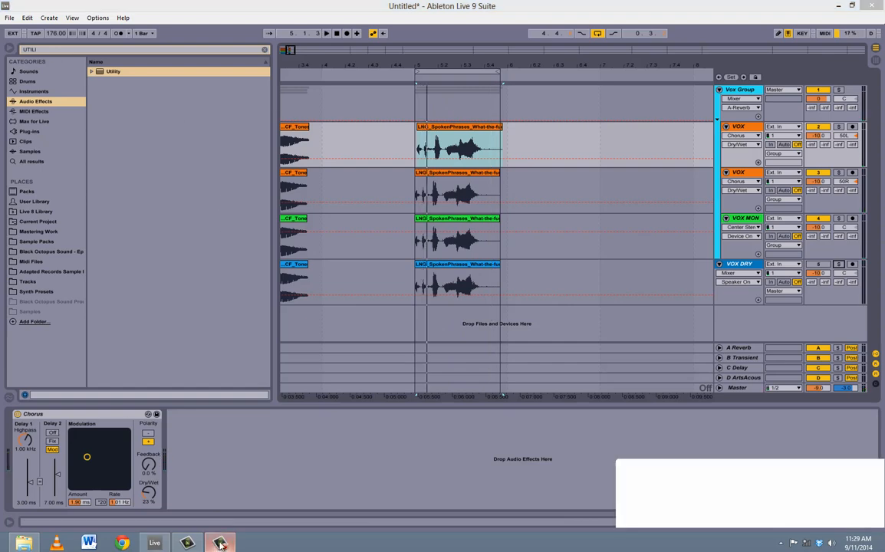